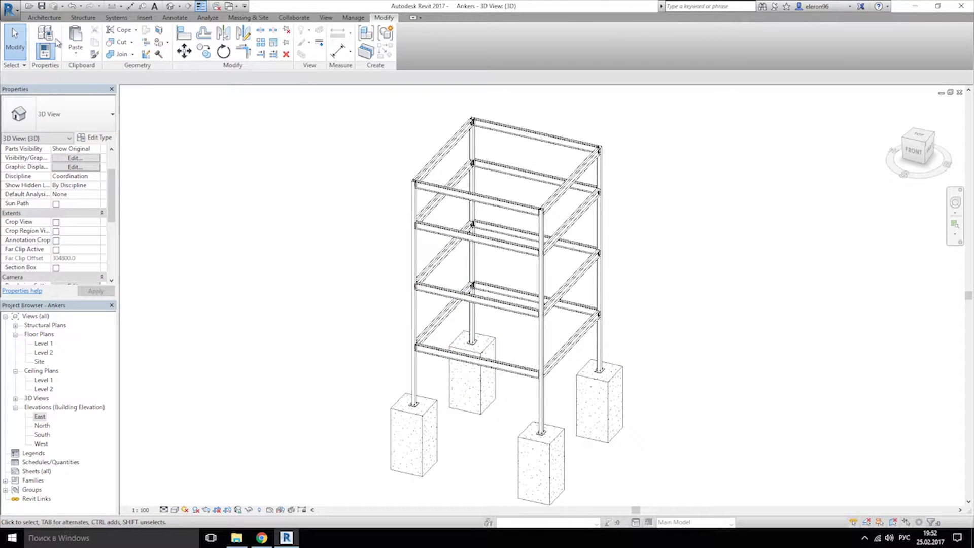
Step: Start loading a component family and browse to the US Metric Structural Connections Steel folder
click(59, 19)
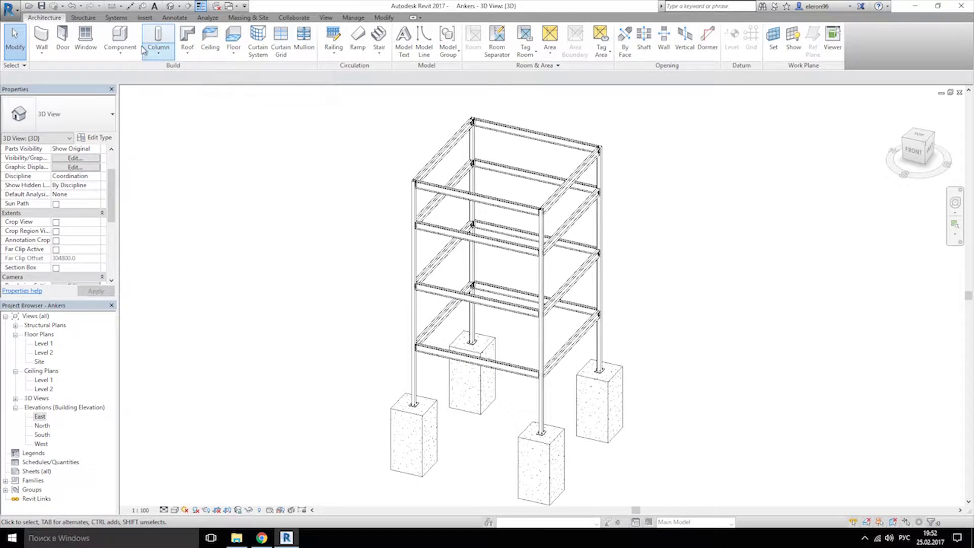
click(120, 40)
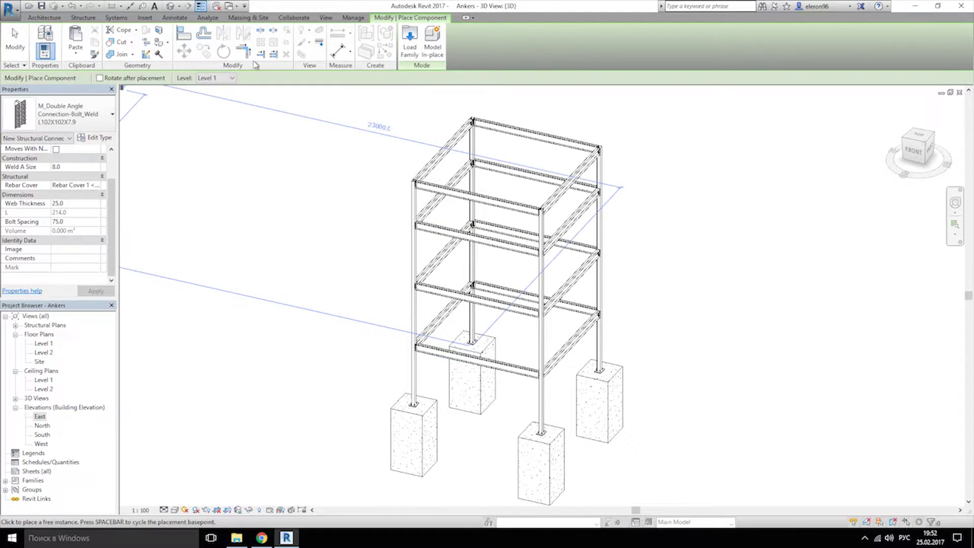
click(409, 41)
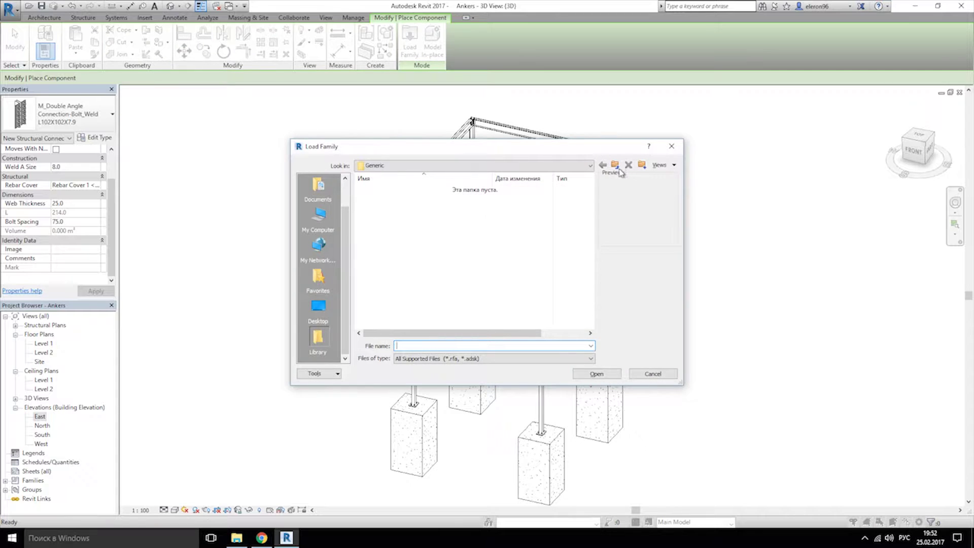
double_click(385, 218)
scroll(446, 284, down, 8)
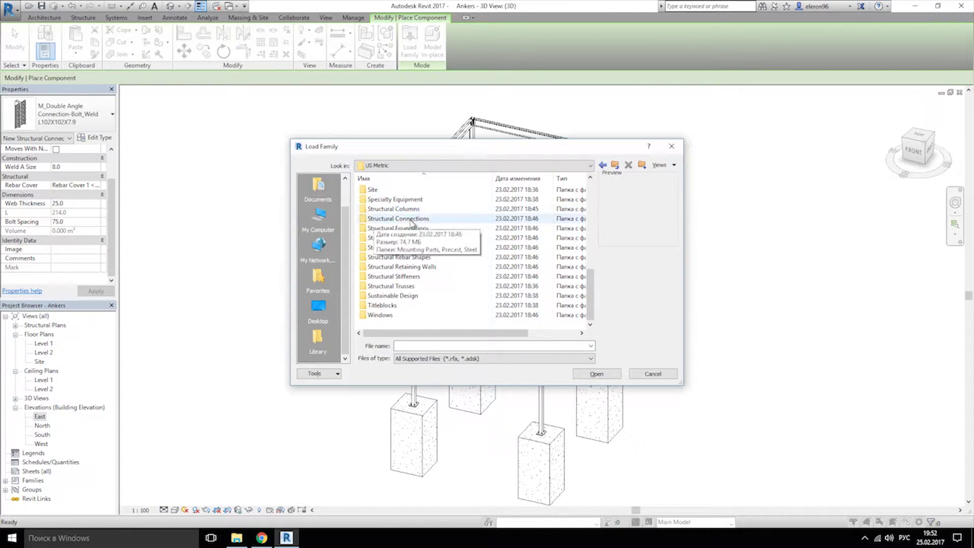
double_click(410, 218)
double_click(379, 210)
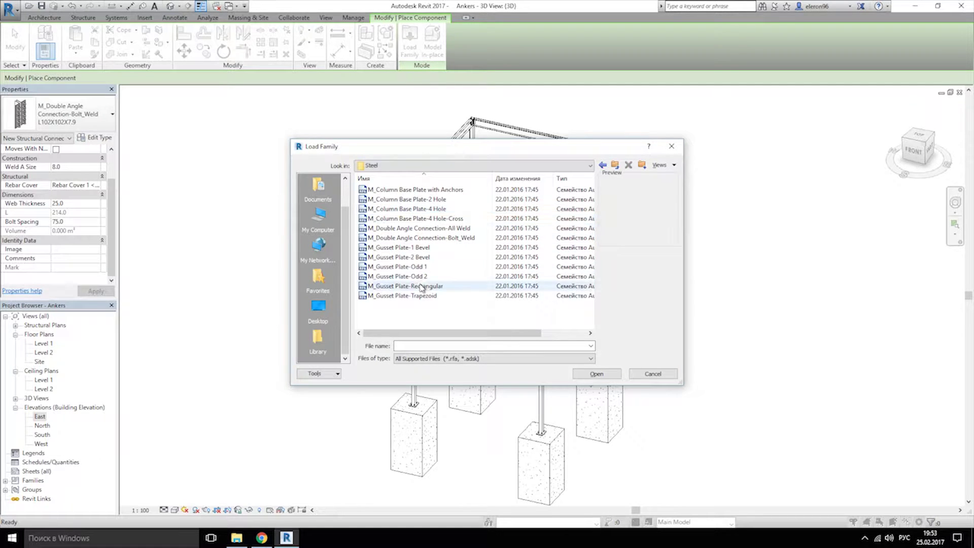
Step: Compare the gusset plate previews and load the M_Gusset Plate-Odd 2 family
click(420, 250)
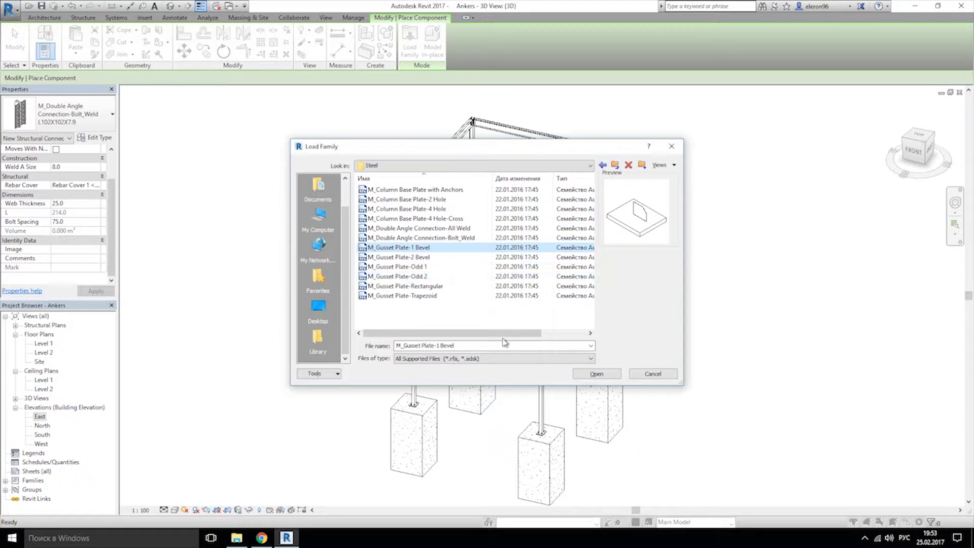
click(428, 257)
click(425, 276)
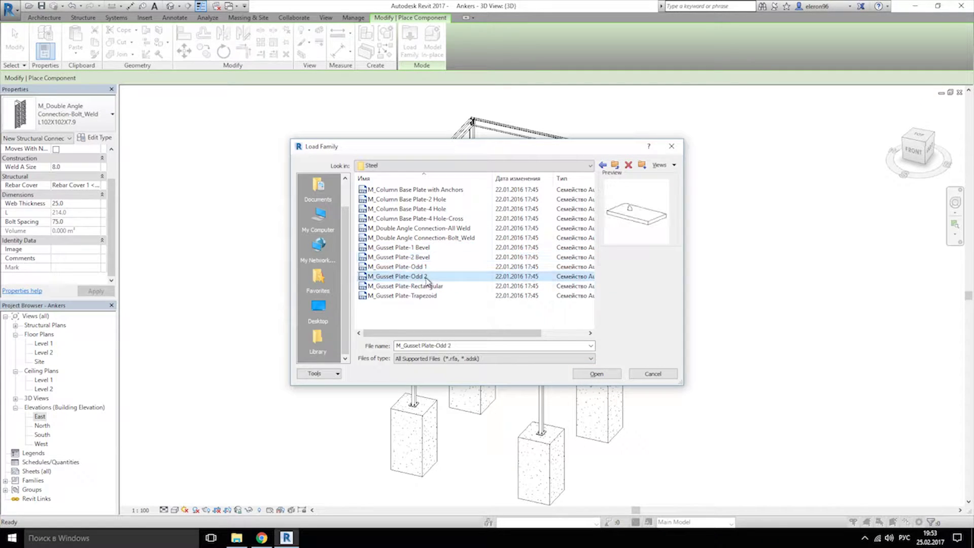
click(597, 374)
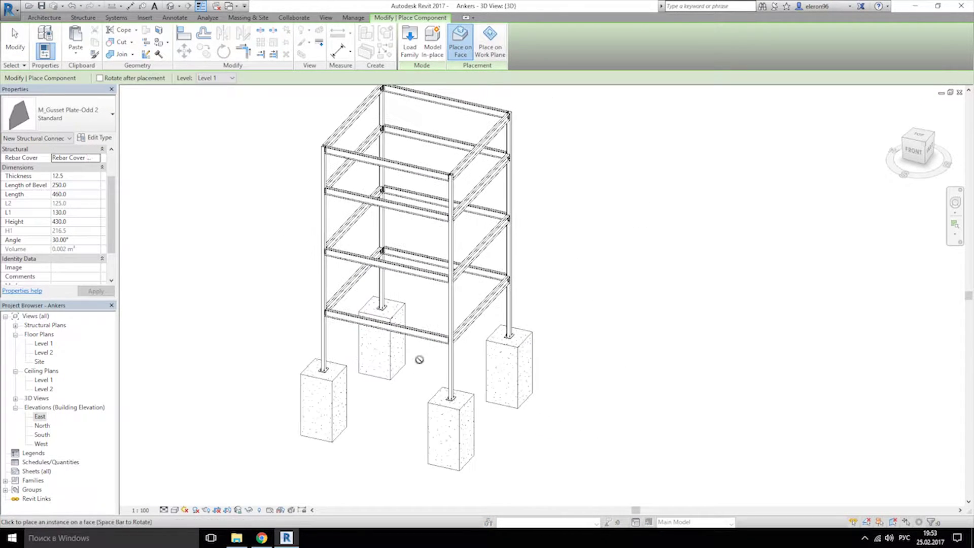
Step: Place a gusset plate on the inner face of a corner column just above its base plate
scroll(355, 368, up, 10)
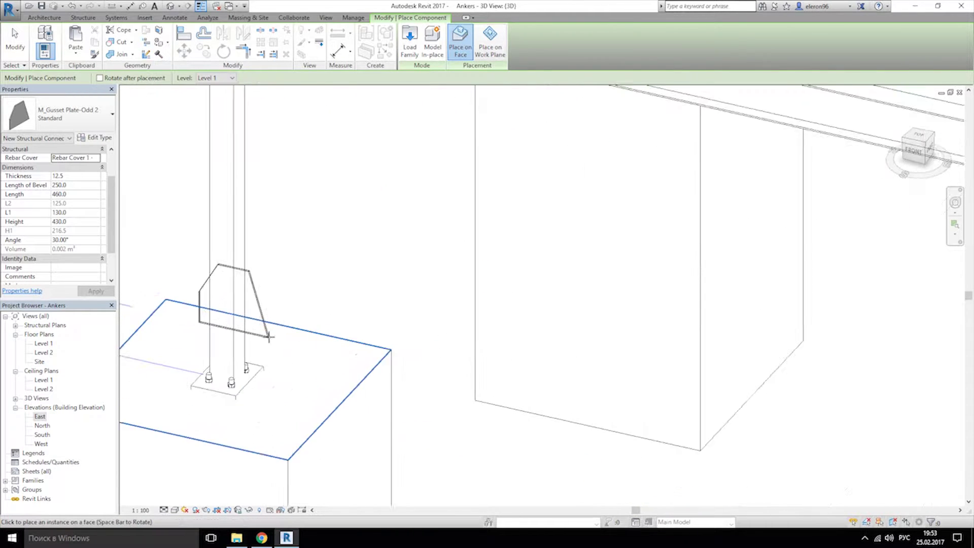
scroll(269, 337, up, 3)
scroll(553, 339, down, 10)
scroll(477, 327, up, 6)
scroll(387, 335, up, 2)
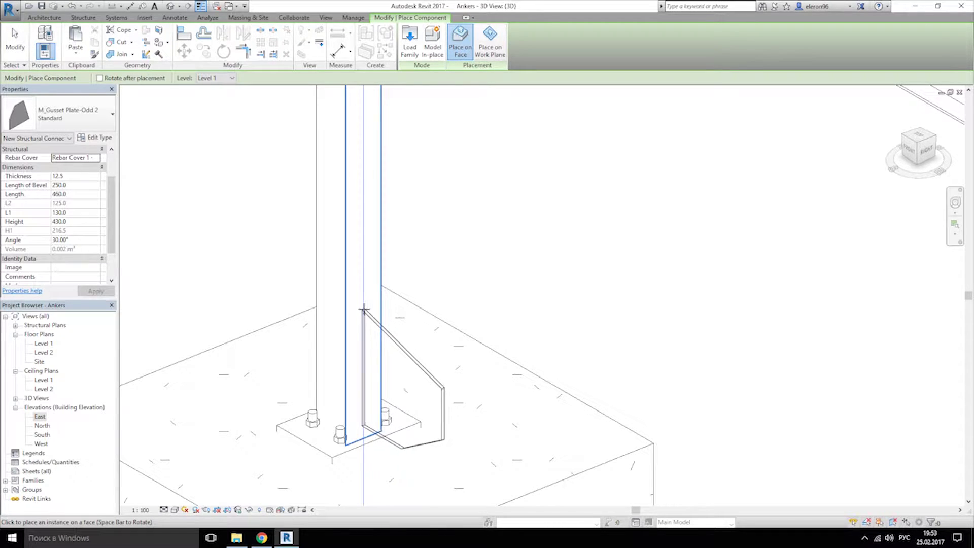
scroll(364, 310, down, 7)
scroll(470, 336, up, 2)
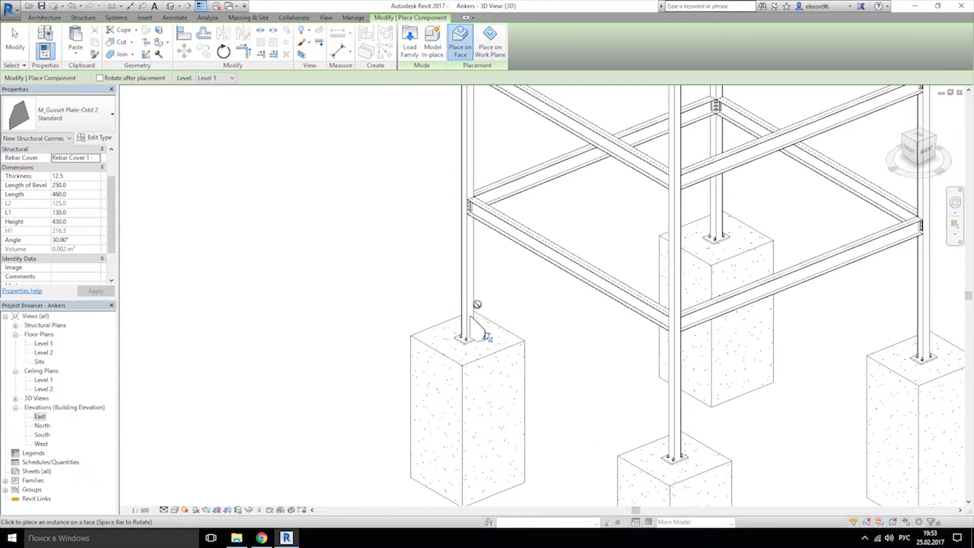
Step: Place a gusset plate on the opposite column's inner face just below the lowest beam
scroll(477, 304, up, 5)
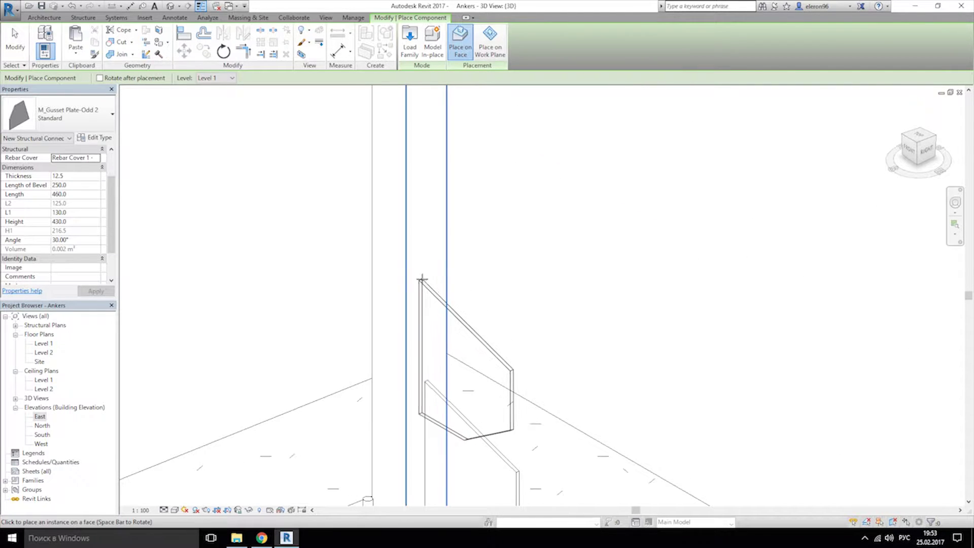
scroll(425, 272, down, 6)
shift+middle_drag(446, 354, 645, 250)
scroll(646, 249, up, 5)
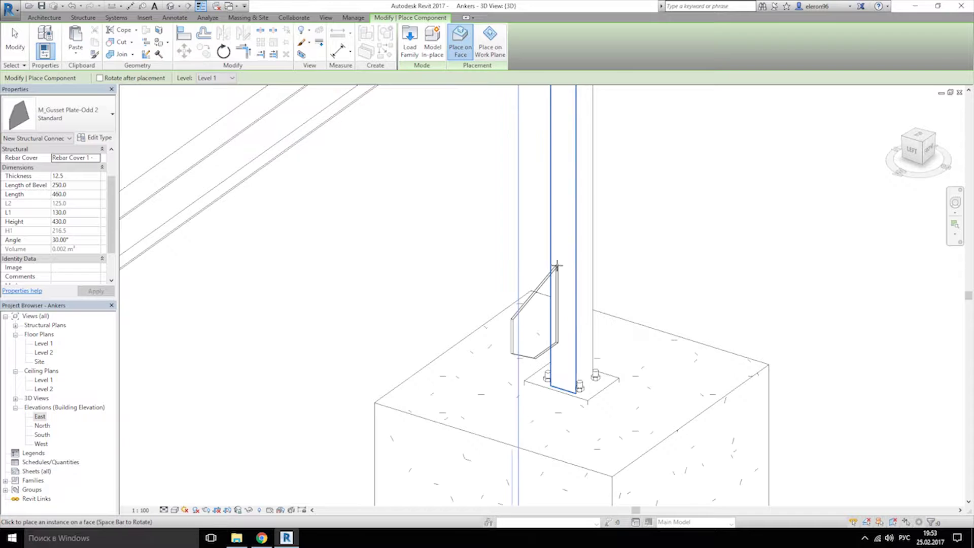
scroll(558, 264, down, 4)
key(alt)
middle_drag(606, 316, 598, 230)
scroll(589, 158, up, 5)
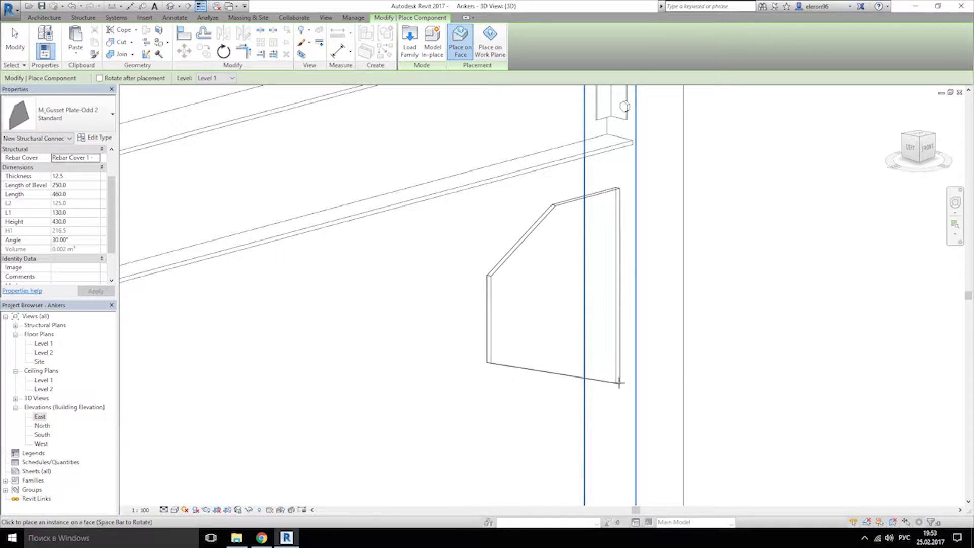
scroll(610, 379, down, 3)
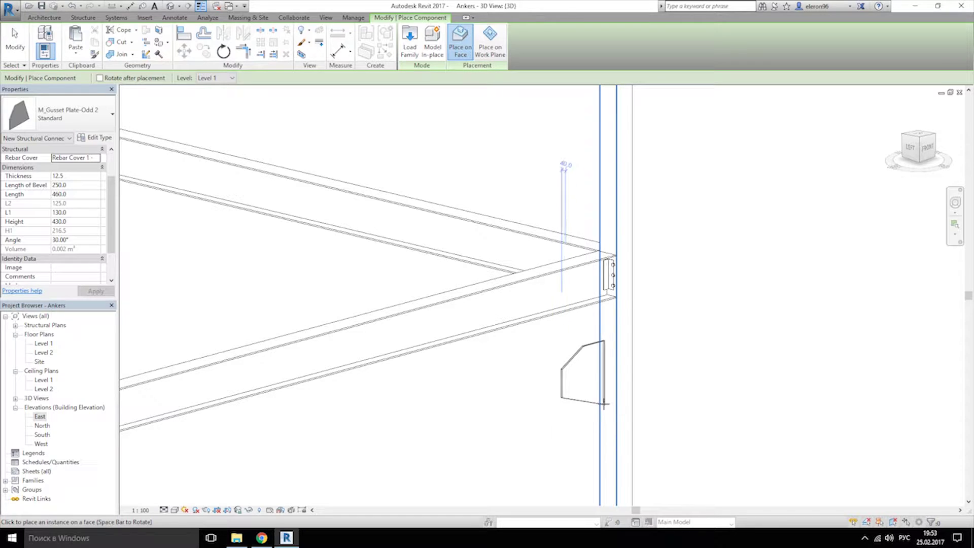
Step: Place gusset plates above the lowest beam on the first column and below the second beam on the opposite column
shift+middle_drag(609, 271, 327, 298)
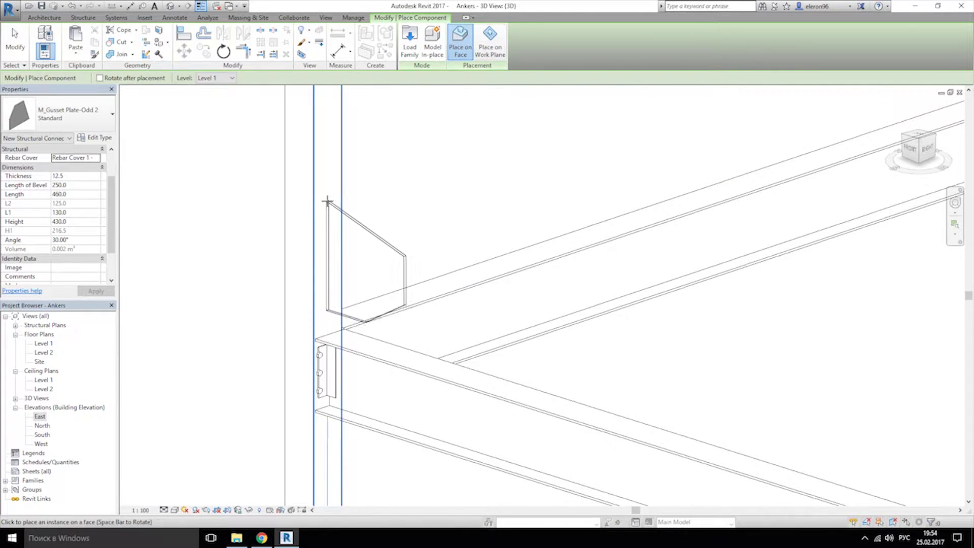
scroll(424, 274, down, 4)
shift+middle_drag(424, 274, 583, 239)
scroll(586, 156, up, 4)
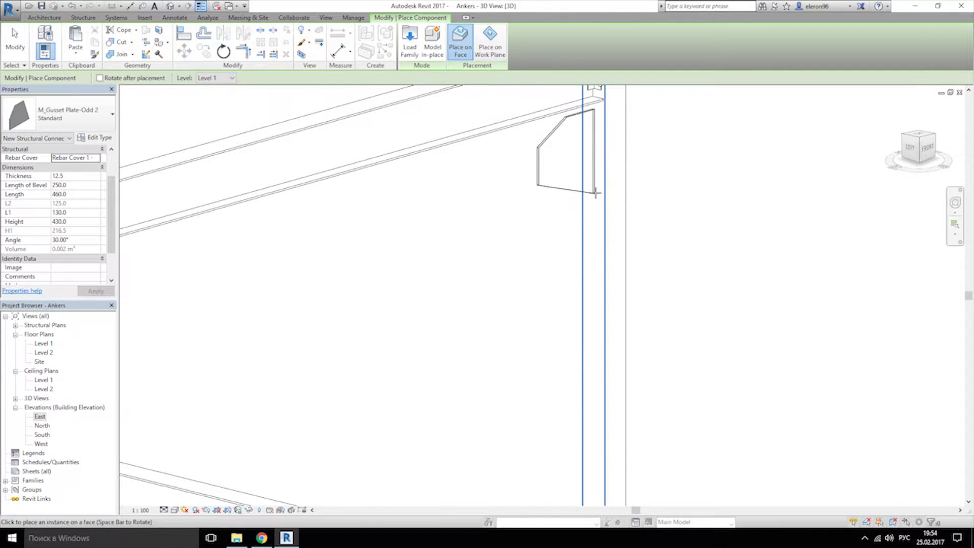
Step: Place gusset plates above the second beam on the first column and below the third beam on the opposite column
shift+middle_drag(595, 193, 346, 238)
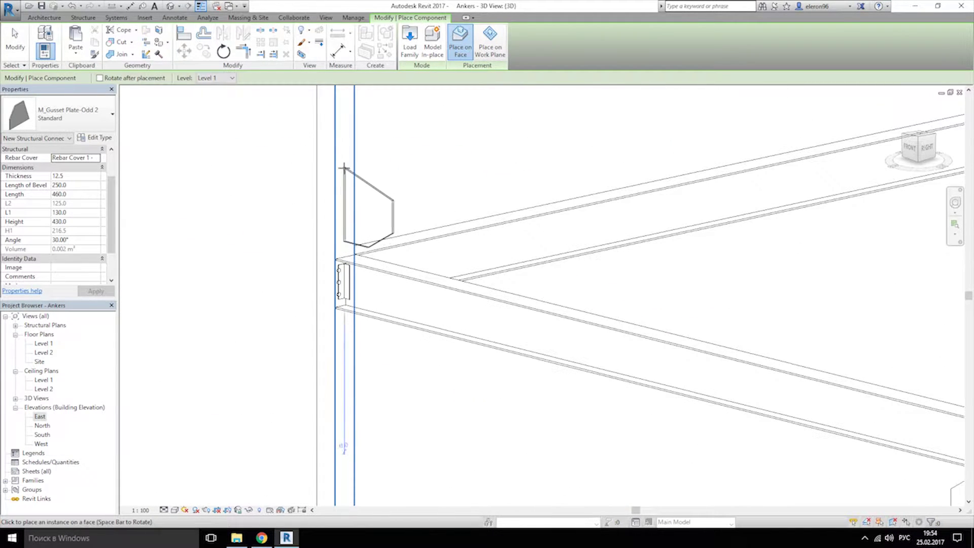
shift+middle_drag(355, 193, 500, 180)
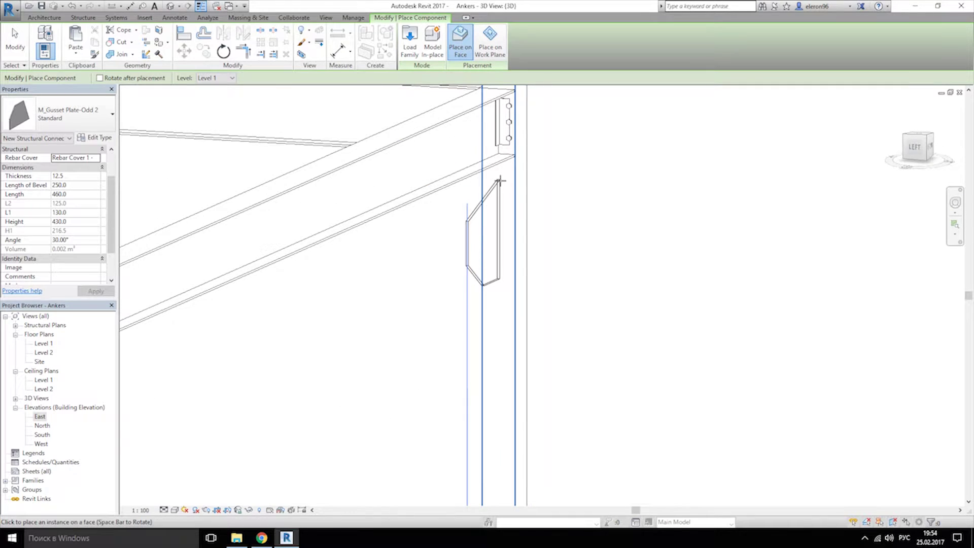
click(497, 267)
Step: Place a gusset plate on the first column just above the third beam
scroll(497, 267, down, 3)
shift+middle_drag(496, 267, 553, 318)
scroll(341, 265, down, 2)
scroll(289, 241, up, 4)
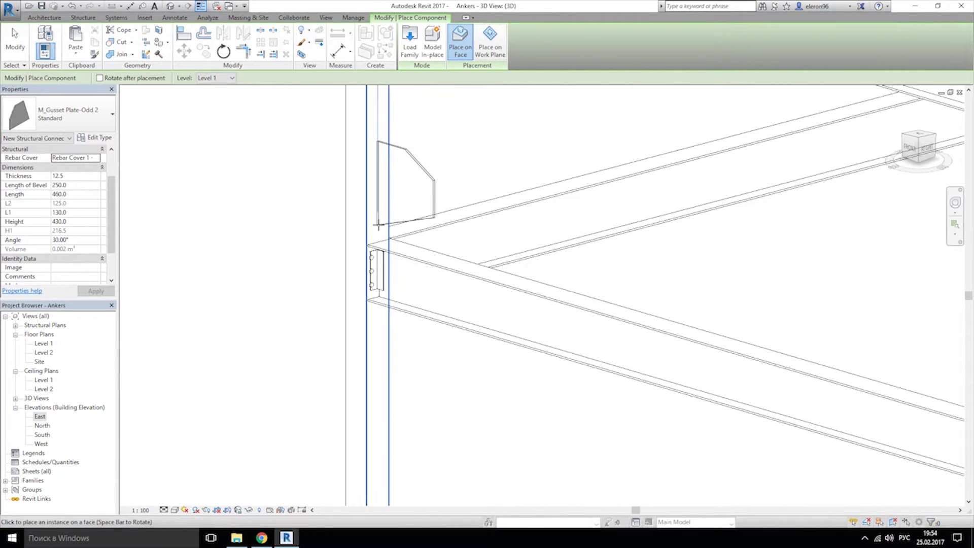
click(378, 136)
Step: Place a gusset plate below the top beam on the opposite column and end component placement
scroll(460, 228, down, 5)
shift+middle_drag(460, 228, 623, 213)
scroll(634, 120, up, 5)
click(639, 234)
scroll(621, 261, down, 5)
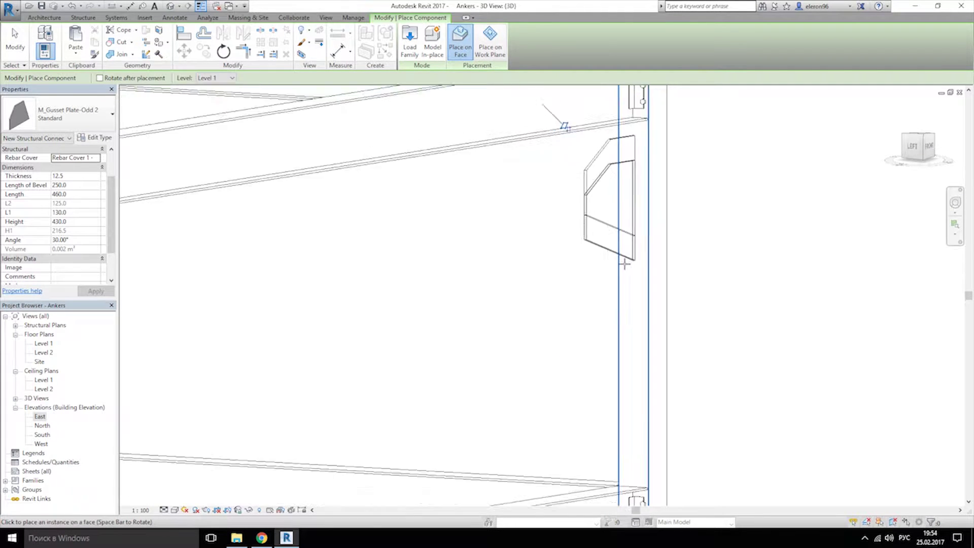
shift+middle_drag(621, 261, 428, 372)
key(Escape)
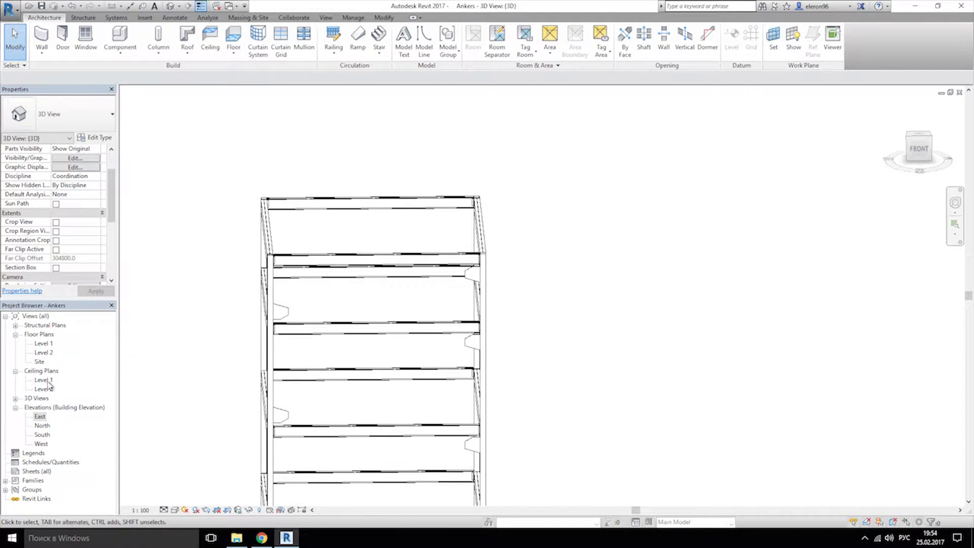
Step: Open the East elevation and look over the frame for the placed gusset plates
double_click(40, 416)
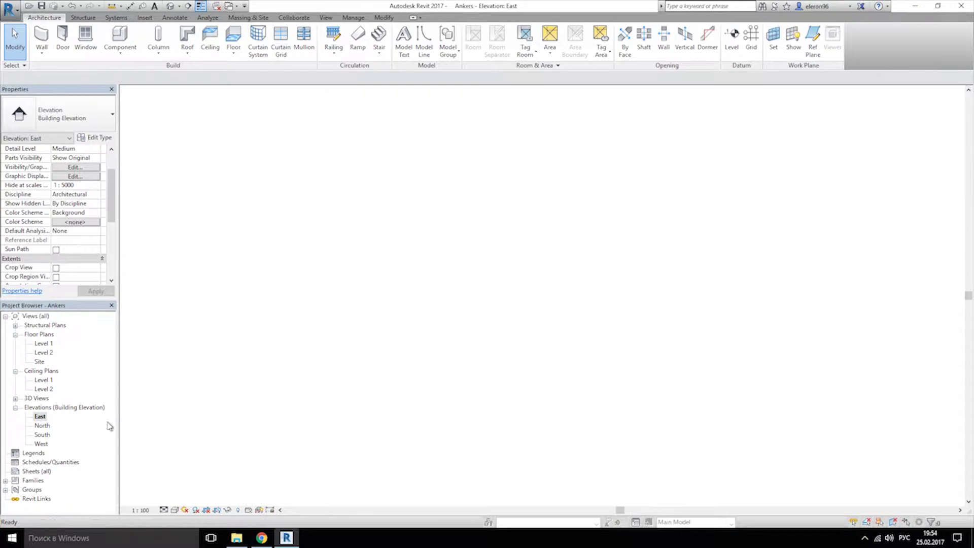
scroll(426, 365, down, 5)
middle_drag(429, 349, 394, 344)
scroll(395, 329, up, 5)
Step: Open the North elevation and set its detail level to Medium
double_click(43, 426)
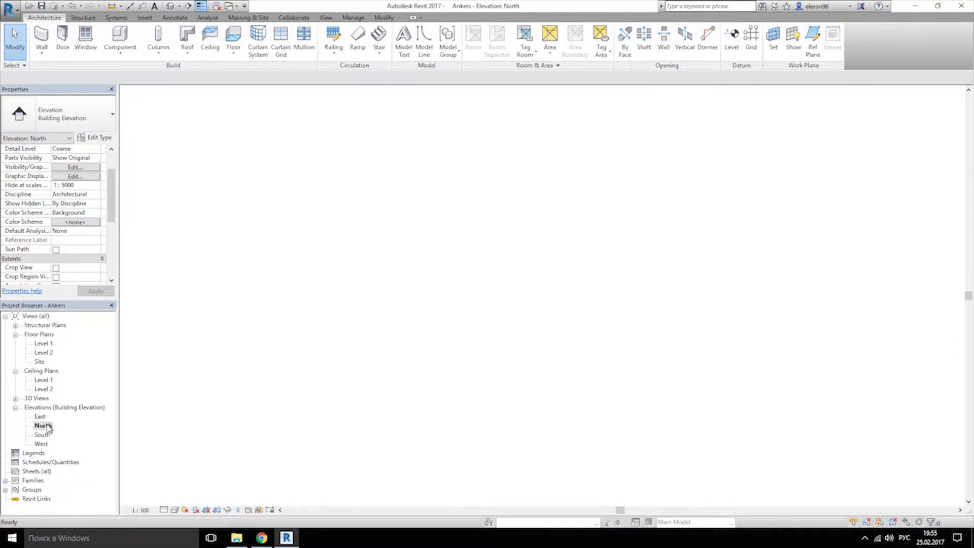
middle_drag(526, 303, 350, 317)
scroll(345, 370, up, 1)
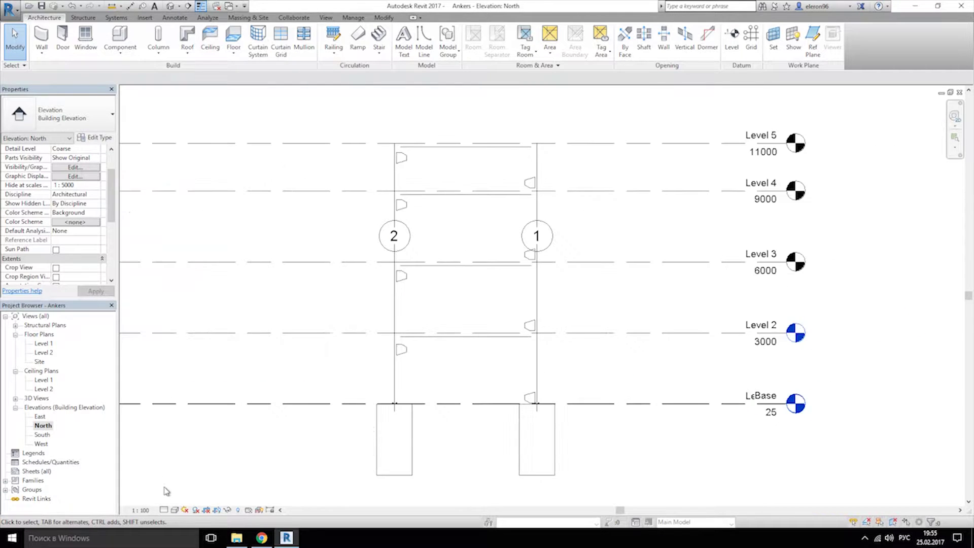
click(172, 488)
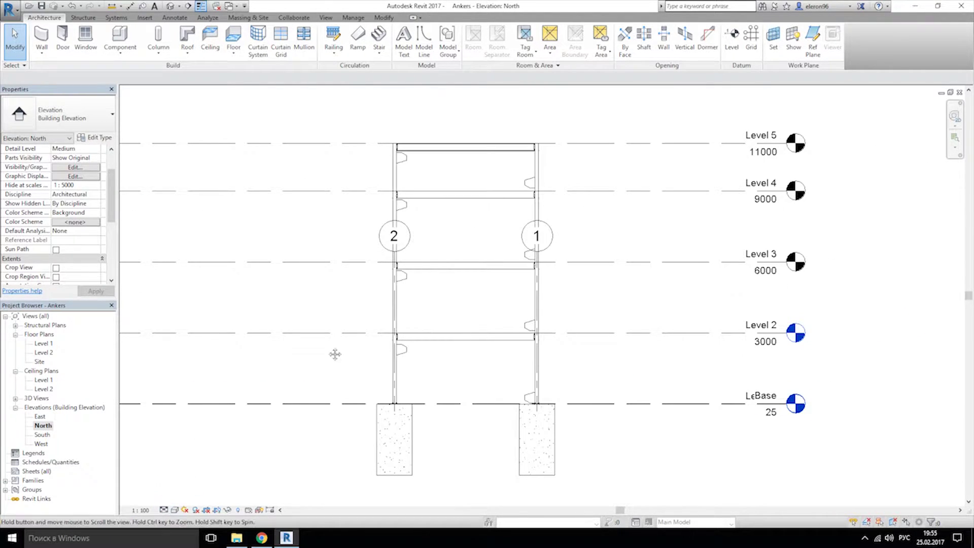
Step: Align the bottom edge of the lowest gusset plate at grid 1 with the top of the column base plate
scroll(507, 406, up, 6)
scroll(551, 431, up, 1)
middle_drag(550, 431, 395, 223)
middle_drag(491, 312, 350, 313)
scroll(708, 398, up, 6)
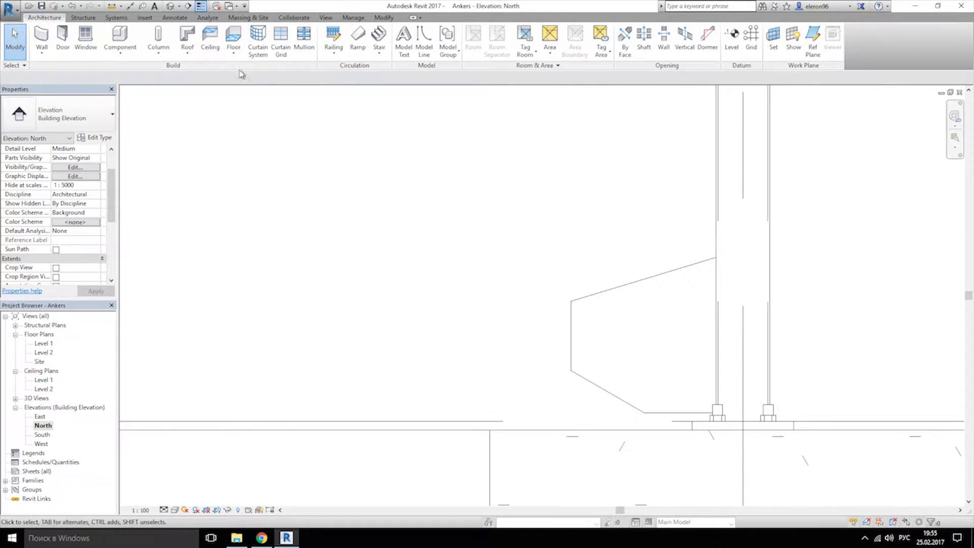
click(599, 287)
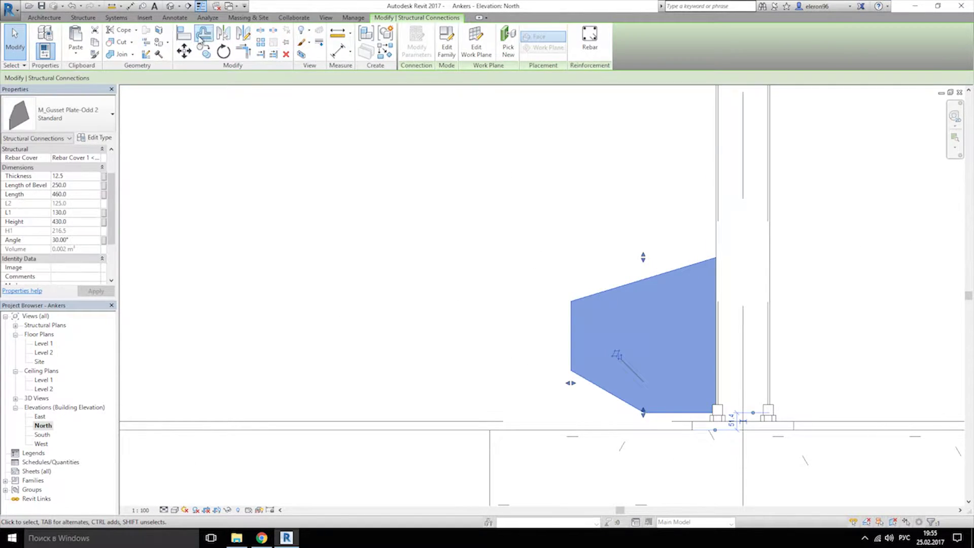
key(a)
key(l)
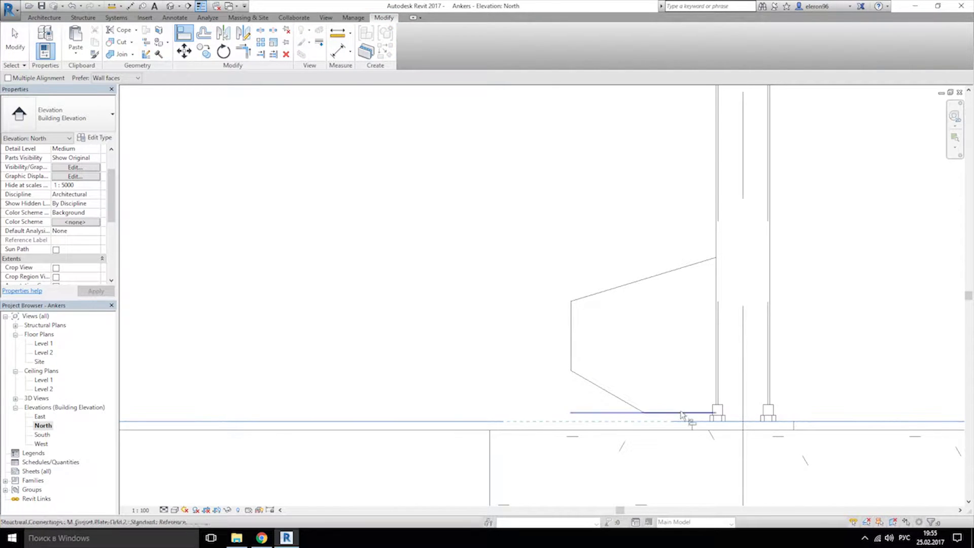
Step: Align the gusset plates below and above the Level 2 beam with the beam's lower and upper flanges
scroll(457, 354, down, 5)
scroll(330, 272, up, 5)
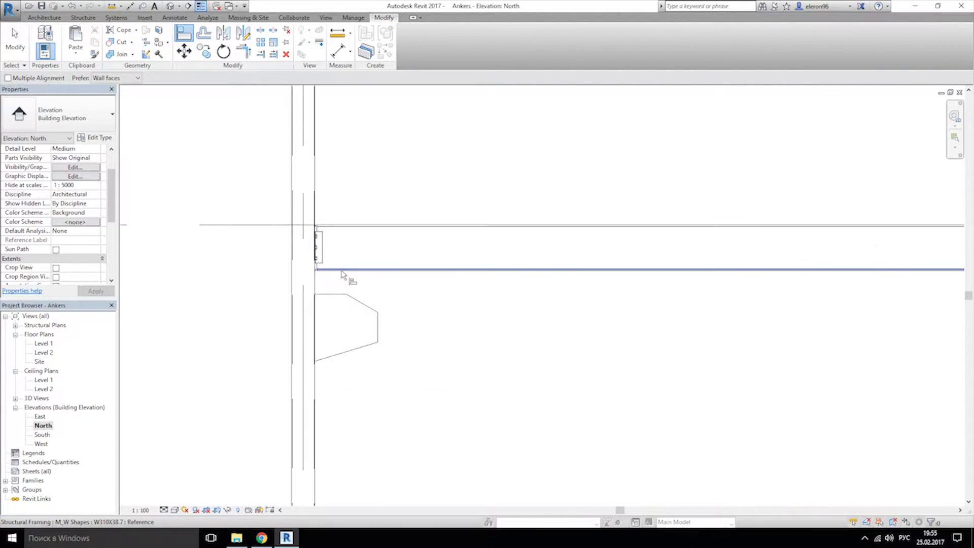
scroll(339, 272, up, 4)
click(300, 266)
click(313, 340)
scroll(387, 377, down, 4)
scroll(706, 431, up, 5)
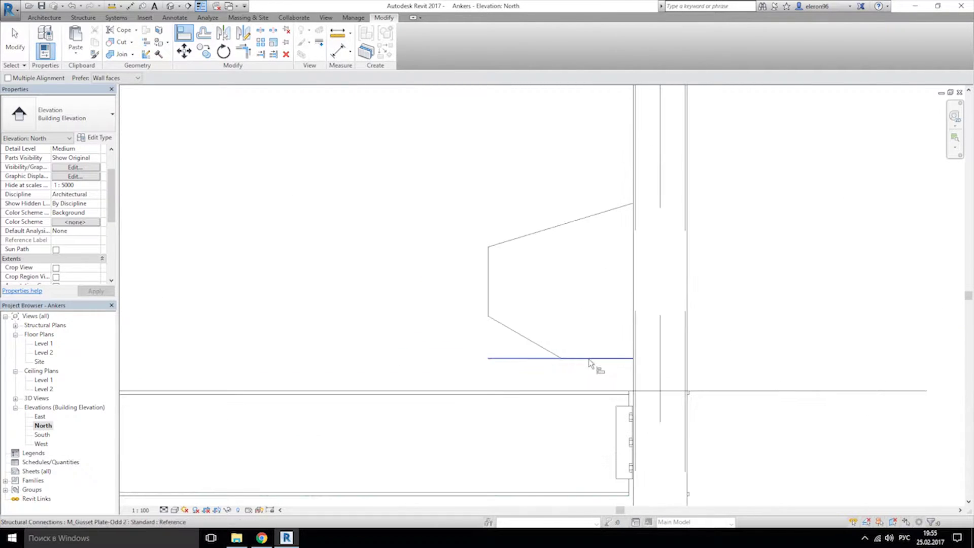
click(591, 393)
click(591, 360)
Step: Align the gusset plates below and above the Level 3 beam with the beam's lower and upper flanges
scroll(459, 374, down, 4)
scroll(266, 297, up, 5)
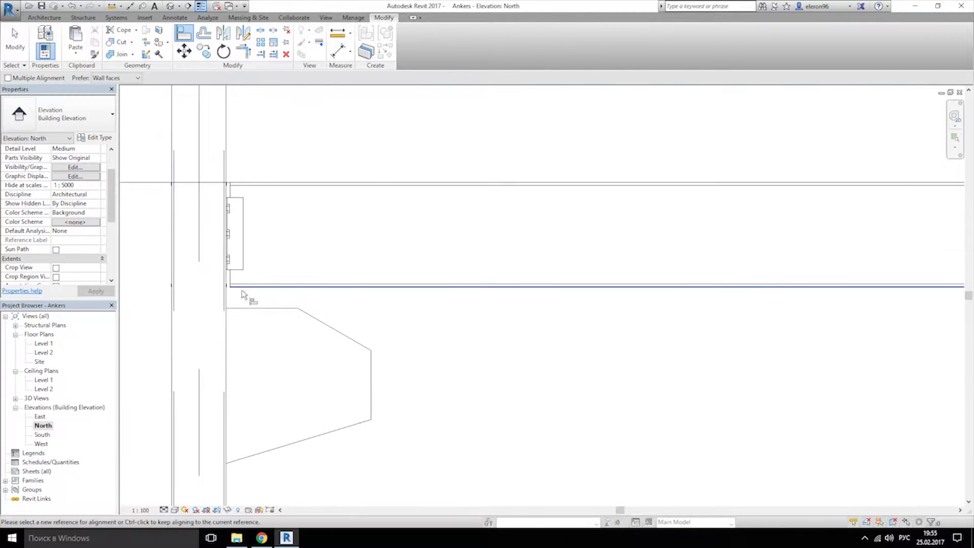
click(244, 288)
click(254, 308)
scroll(606, 277, down, 4)
scroll(572, 320, up, 5)
scroll(570, 319, up, 4)
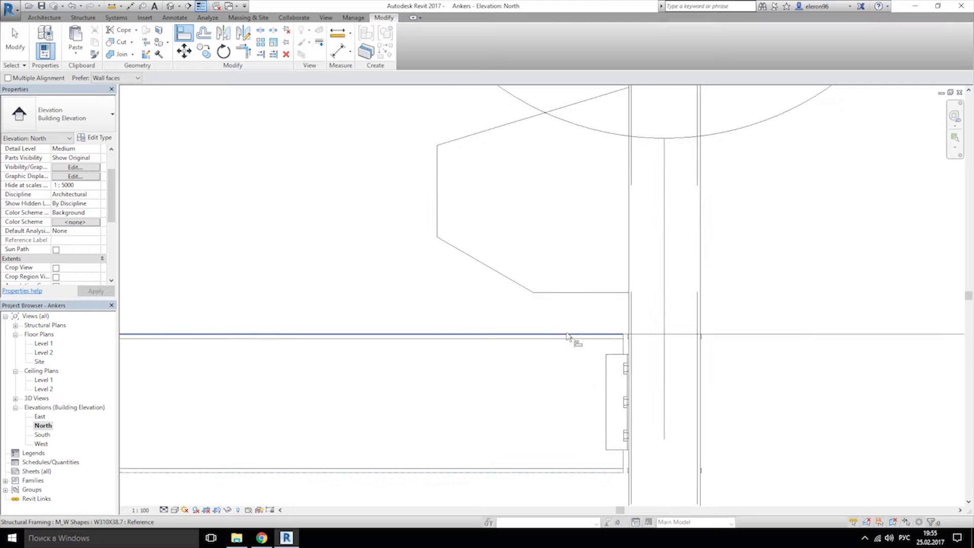
click(576, 293)
Step: Align the gusset plates below and above the Level 4 beam with the beam's lower and upper flanges
scroll(322, 254, down, 4)
scroll(354, 265, up, 5)
scroll(356, 238, up, 4)
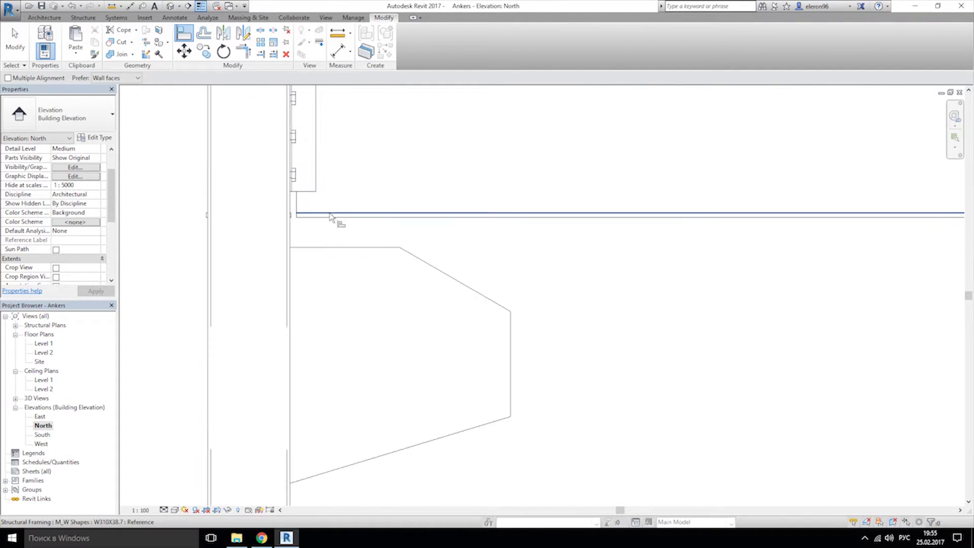
click(339, 248)
scroll(442, 284, down, 6)
scroll(602, 271, up, 6)
click(478, 341)
click(477, 302)
Step: Align the gusset plate at grid 2 with the lower flange of the Level 5 beam and finish aligning
scroll(477, 310, down, 3)
scroll(189, 233, up, 3)
click(189, 221)
scroll(189, 245, down, 4)
middle_drag(424, 328, 406, 221)
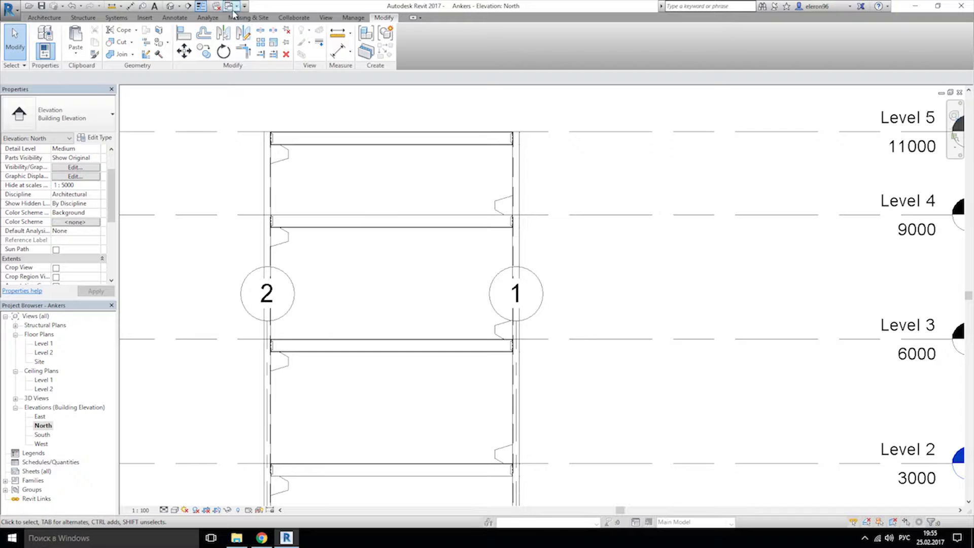
Step: In the 3D view, place an M_Gusset Plate-Odd 2 component on a column face that still lacks plates
click(169, 7)
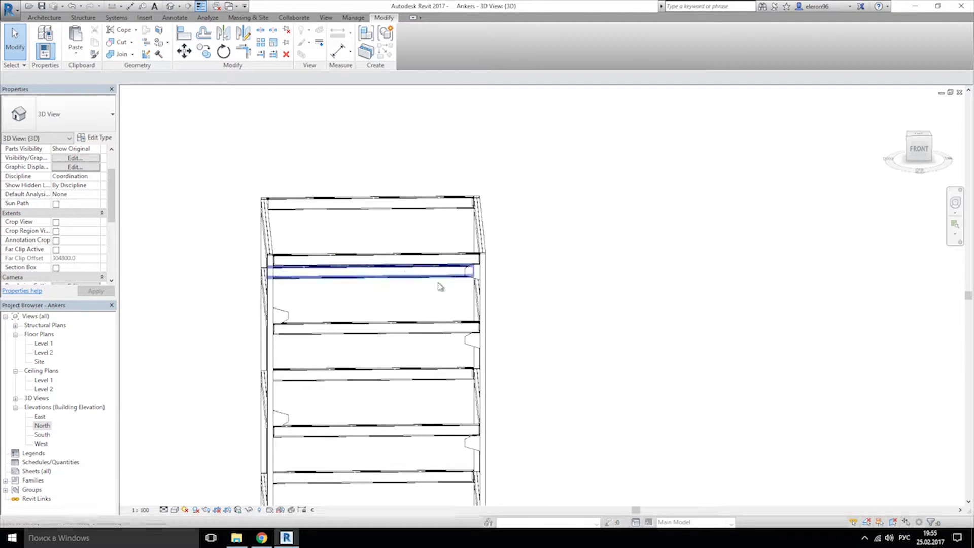
shift+middle_drag(440, 286, 611, 289)
click(44, 18)
click(116, 36)
scroll(355, 218, up, 1)
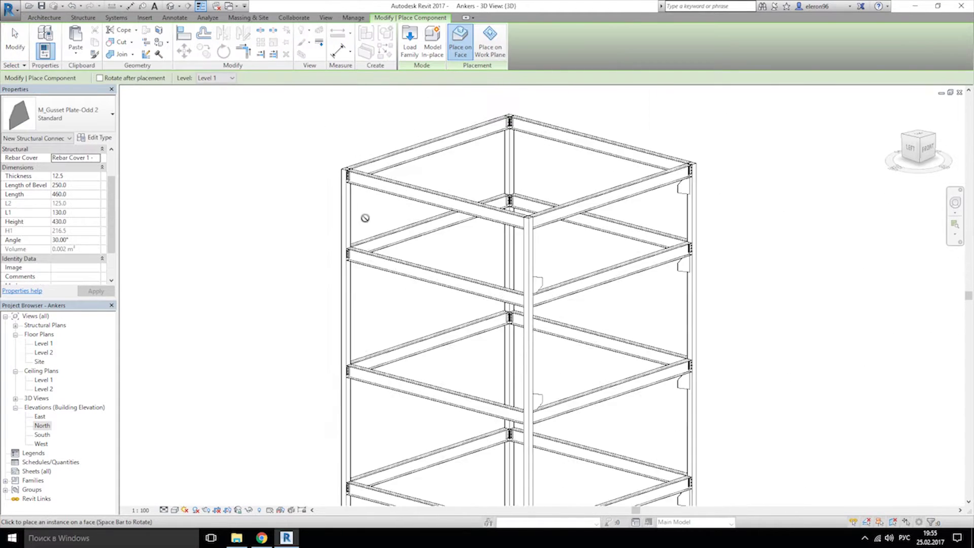
middle_drag(362, 406, 361, 213)
scroll(358, 363, up, 5)
shift+middle_drag(357, 347, 621, 170)
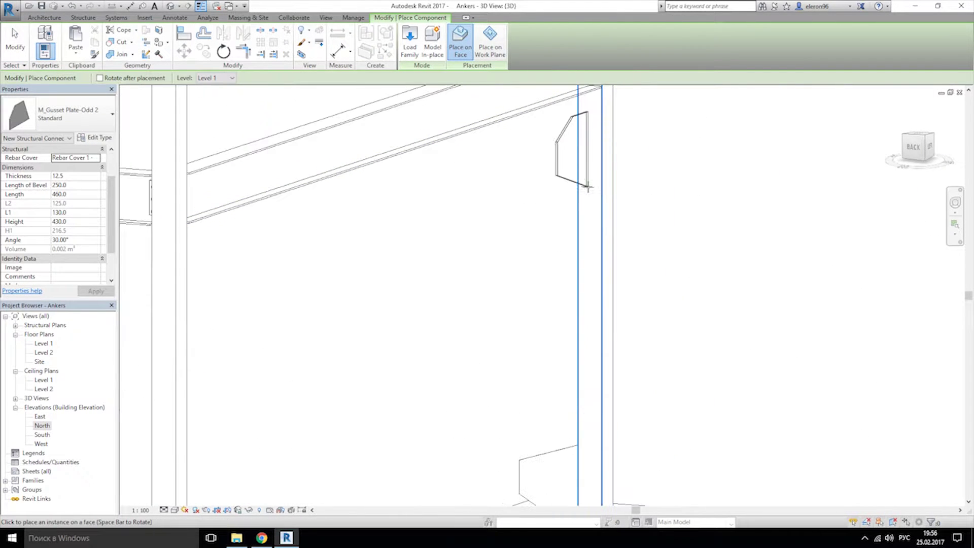
scroll(611, 252, down, 5)
scroll(439, 224, up, 5)
shift+middle_drag(612, 252, 477, 214)
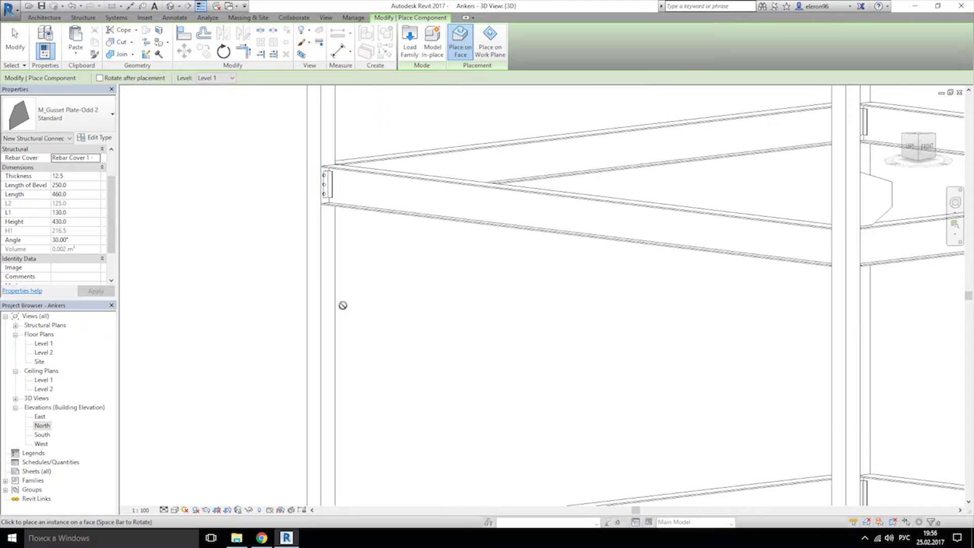
mouse_move(343, 305)
shift+middle_down()
mouse_move(324, 295)
mouse_move(350, 317)
shift+middle_up()
shift+middle_drag(328, 279, 520, 189)
shift+middle_drag(517, 231, 659, 416)
scroll(309, 222, up, 3)
click(308, 193)
Step: Place three more gusset plates on the column faces around the frame, next to the beams
scroll(309, 193, down, 5)
shift+middle_drag(308, 193, 623, 106)
scroll(615, 107, up, 5)
click(587, 244)
scroll(587, 243, down, 5)
shift+middle_drag(587, 243, 352, 115)
scroll(353, 127, up, 5)
click(333, 148)
scroll(415, 229, down, 5)
shift+middle_drag(415, 228, 503, 144)
scroll(503, 145, up, 4)
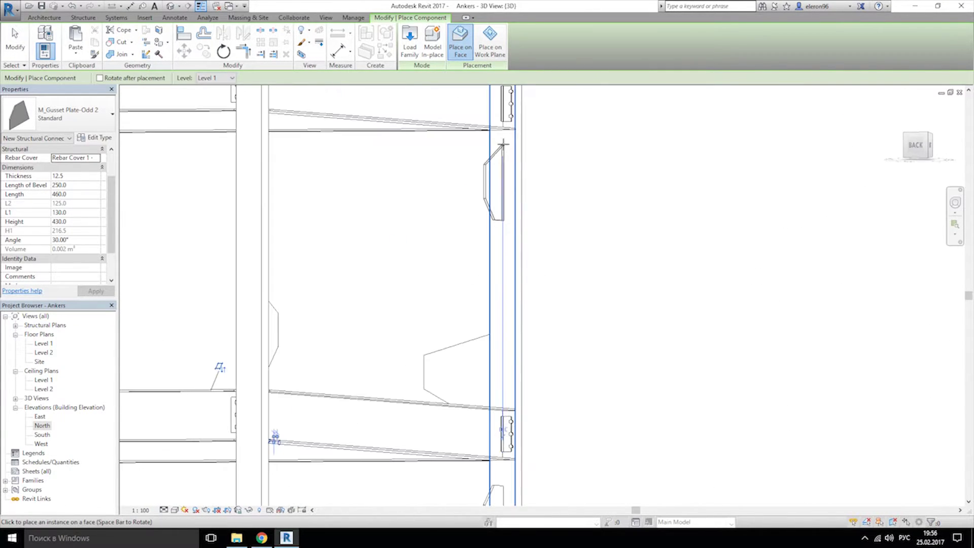
click(510, 227)
Step: Continue up the frame, placing gusset plates on the remaining column faces at the beam connections
scroll(510, 227, down, 6)
shift+middle_drag(509, 227, 467, 162)
scroll(442, 261, up, 3)
scroll(167, 236, down, 4)
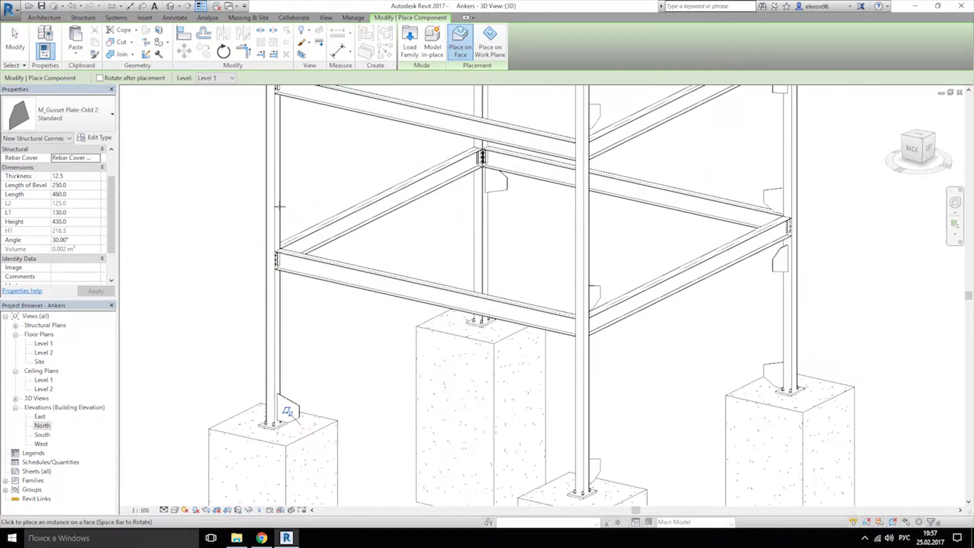
scroll(271, 221, up, 4)
scroll(273, 229, down, 3)
scroll(282, 341, up, 6)
shift+middle_drag(302, 187, 519, 221)
scroll(514, 223, down, 4)
shift+middle_drag(375, 289, 297, 311)
scroll(297, 312, up, 3)
middle_drag(300, 157, 323, 387)
click(318, 245)
middle_drag(319, 245, 308, 448)
middle_drag(314, 171, 533, 292)
click(324, 134)
middle_drag(586, 397, 523, 267)
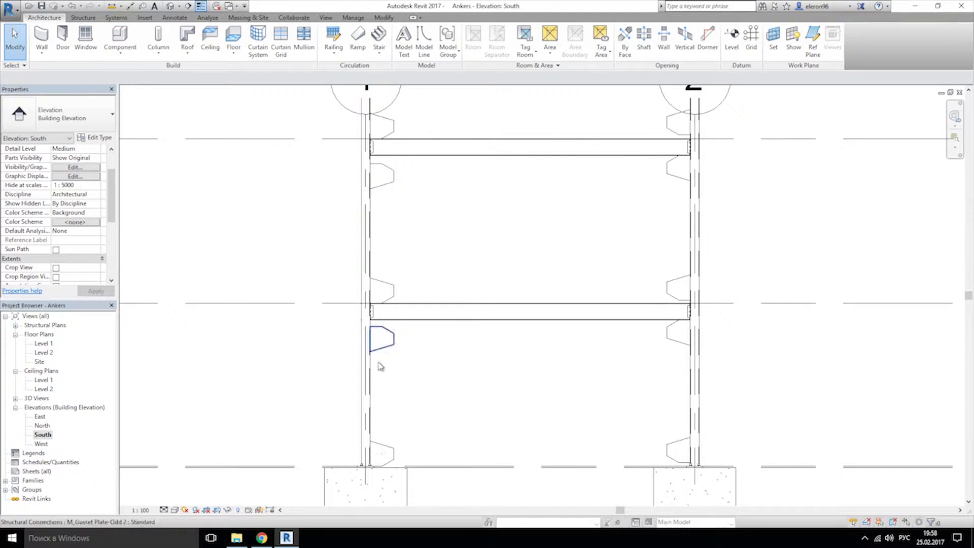
Step: In the South elevation, align the lower gusset plates with the base plate and the beam's lower flange
middle_drag(381, 364, 284, 276)
scroll(541, 370, up, 3)
click(562, 384)
click(574, 372)
scroll(573, 372, down, 5)
scroll(405, 300, up, 6)
click(365, 252)
click(345, 278)
Step: Align the gusset plate above the beam at grid 2 with the upper flange and the next plate below a beam with the lower flange
scroll(649, 327, up, 5)
key(Escape)
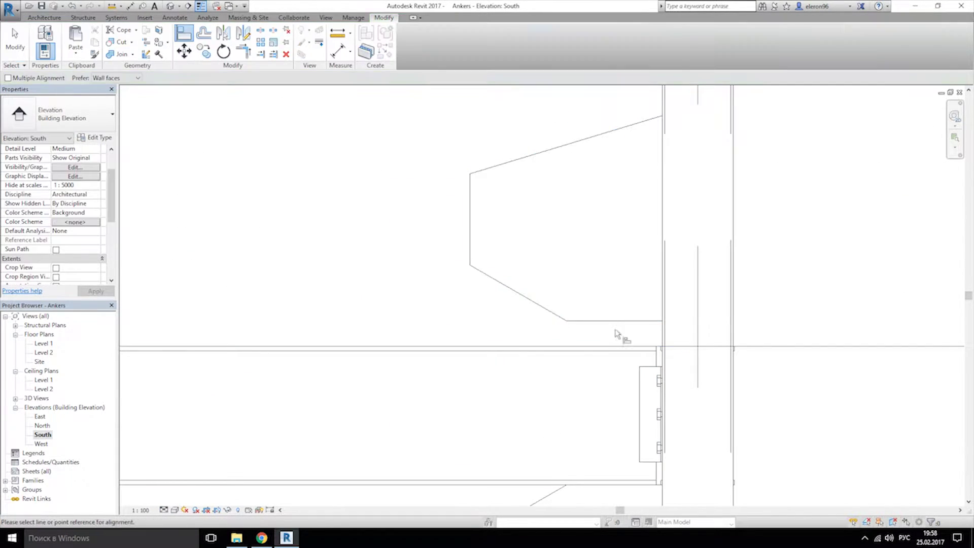
click(615, 346)
click(613, 320)
scroll(461, 276, down, 6)
scroll(213, 218, up, 5)
click(316, 263)
click(315, 296)
Step: Align further gusset plates above and below the higher beams with their upper and lower flanges in the South elevation
click(588, 257)
click(606, 240)
scroll(334, 199, up, 6)
click(366, 243)
click(367, 263)
scroll(366, 259, down, 3)
middle_drag(943, 253, 632, 308)
scroll(512, 253, up, 4)
click(495, 291)
click(496, 261)
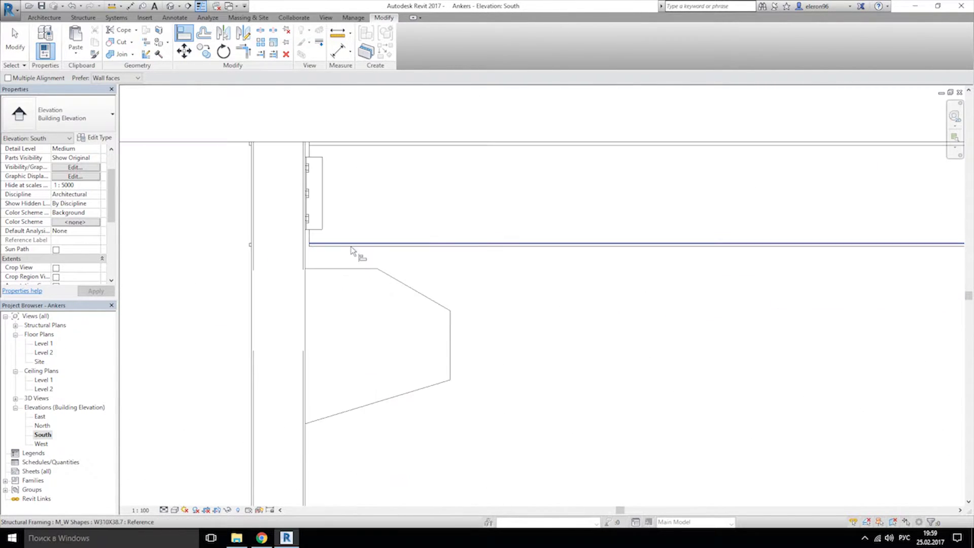
Step: Open the West elevation and align the gusset plate below the beam with the beam's lower flange
double_click(42, 444)
scroll(505, 425, up, 5)
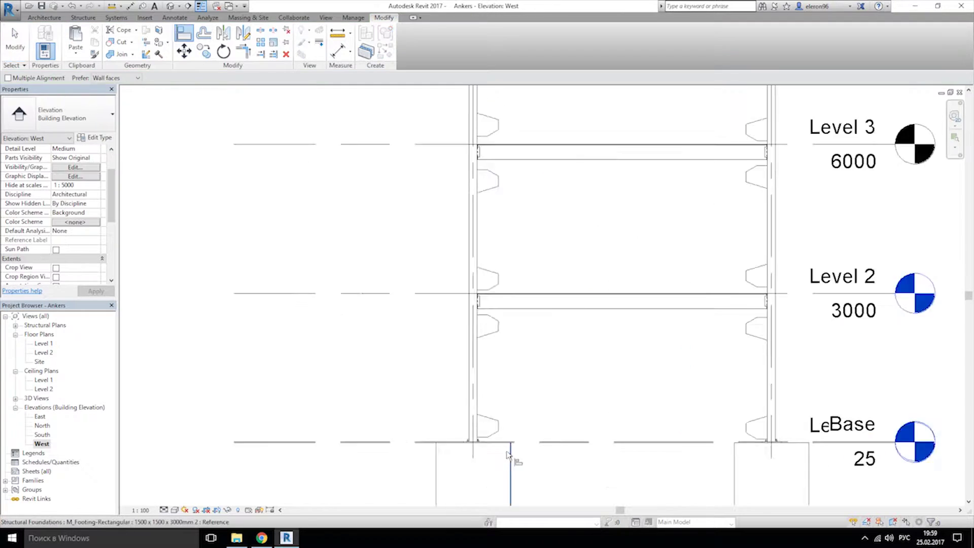
scroll(425, 372, down, 5)
scroll(578, 378, up, 4)
scroll(489, 352, down, 5)
scroll(479, 264, up, 5)
scroll(570, 226, down, 4)
scroll(448, 229, up, 6)
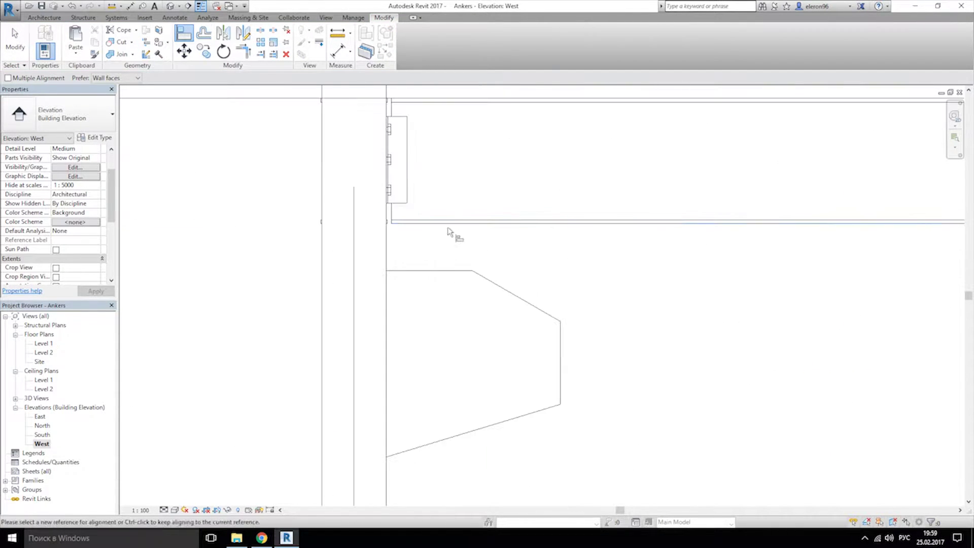
key(Escape)
key(a)
key(l)
click(424, 223)
click(434, 271)
Step: Align a gusset plate with a beam's upper flange and two others with the lower flanges above them in the West elevation
scroll(442, 266, down, 3)
click(480, 198)
click(462, 182)
middle_drag(817, 252, 315, 380)
scroll(608, 258, up, 4)
click(608, 229)
click(609, 278)
scroll(608, 264, down, 5)
key(Escape)
key(a)
key(l)
click(335, 251)
click(340, 334)
Step: Align the gusset plates above the beam at both columns with the beam's upper flange
scroll(345, 323, down, 4)
scroll(337, 213, up, 5)
click(311, 308)
click(309, 231)
scroll(315, 243, down, 5)
scroll(659, 248, up, 4)
click(603, 294)
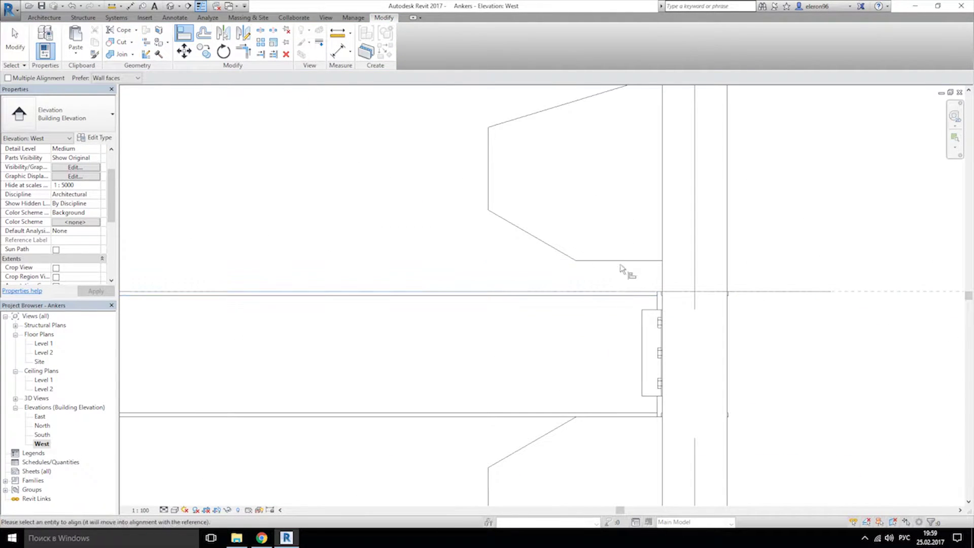
click(622, 261)
Step: Align the gusset plates below and above the next beam up with its lower and upper flanges
scroll(621, 254, down, 4)
click(615, 178)
click(609, 244)
scroll(608, 246, down, 4)
scroll(355, 287, up, 3)
click(338, 312)
click(341, 252)
scroll(579, 282, up, 3)
click(616, 293)
click(594, 256)
Step: Align the gusset plates under the top beam at both columns with its lower flange
scroll(609, 248, down, 4)
scroll(355, 203, up, 3)
click(494, 213)
click(497, 291)
scroll(497, 291, down, 4)
scroll(751, 193, up, 4)
click(741, 170)
click(741, 201)
middle_drag(470, 362, 244, 175)
click(171, 6)
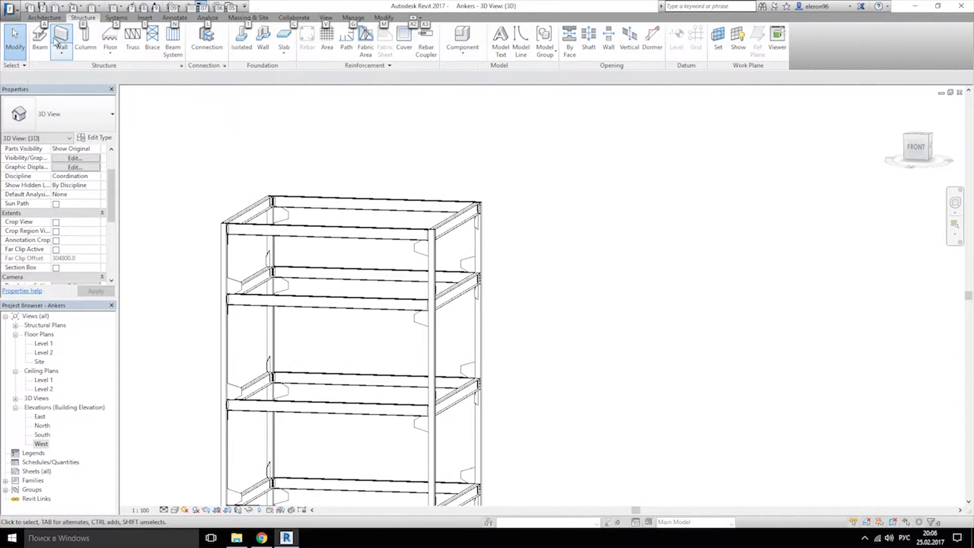
key(b)
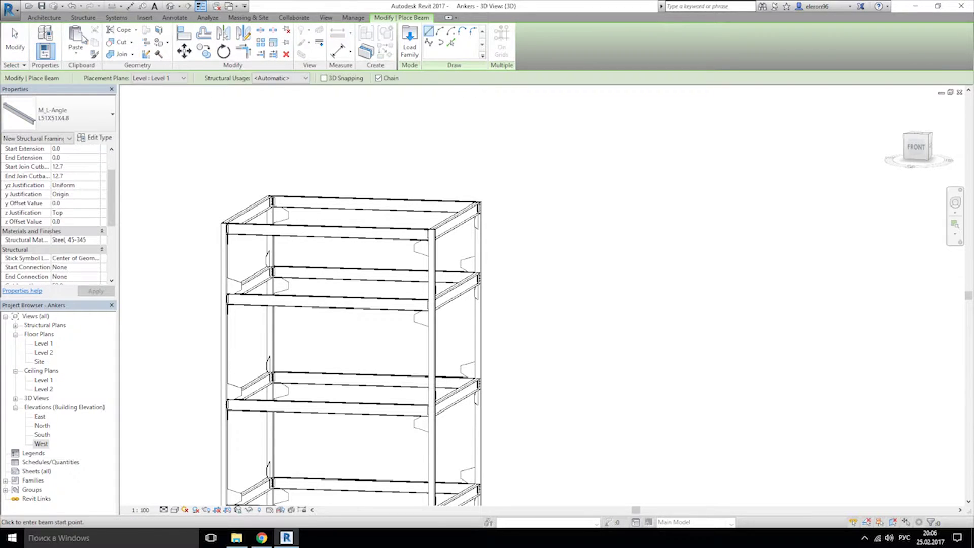
click(83, 17)
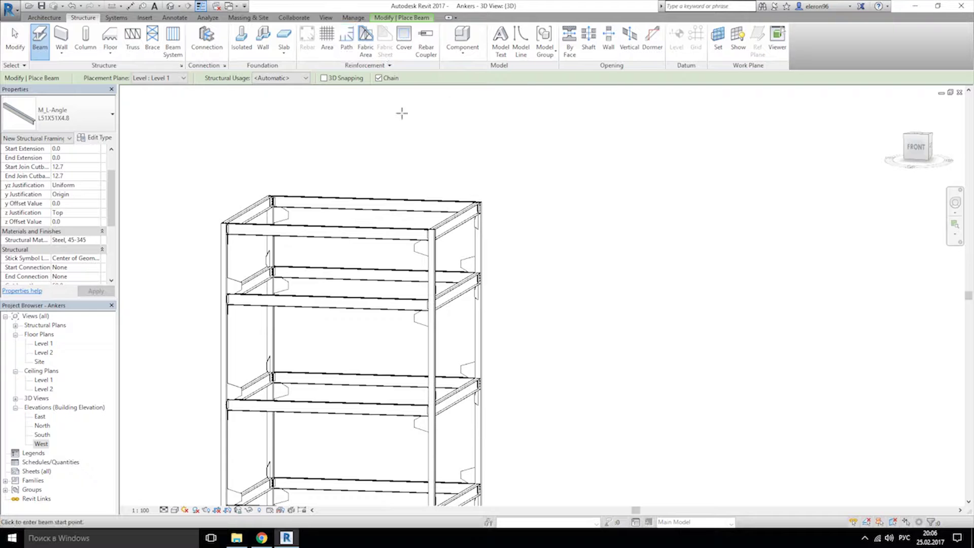
key(Escape)
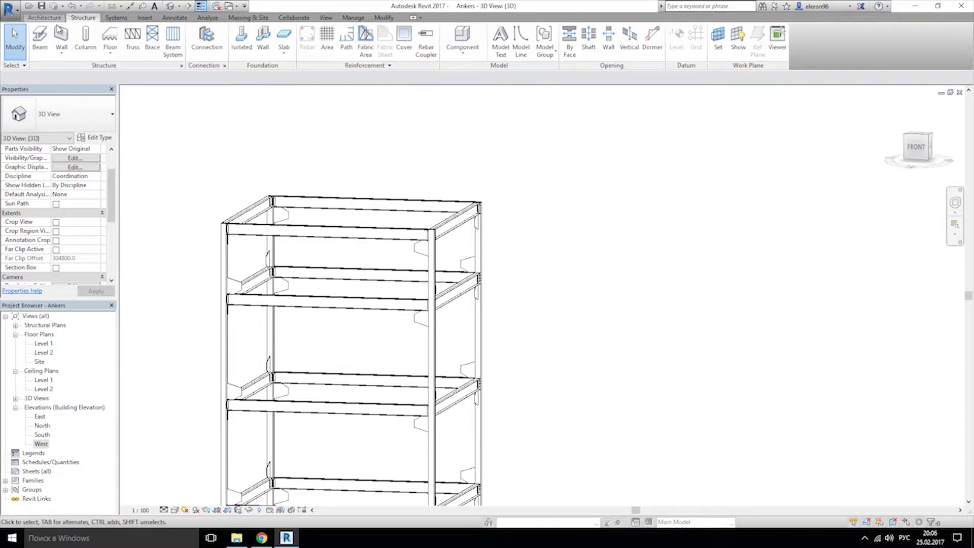
Step: Start the Beam command and browse the family library to the US Metric Structural Framing Steel folder
click(40, 38)
click(409, 38)
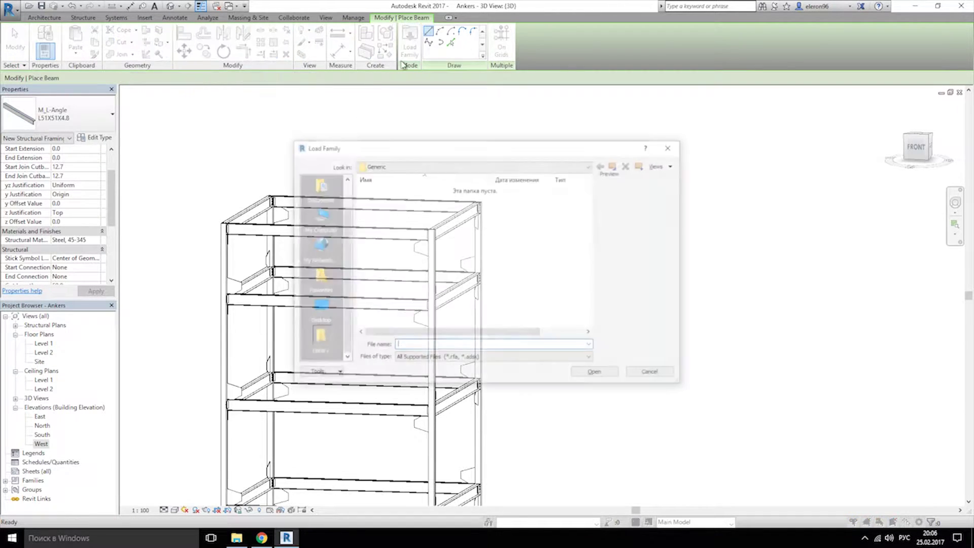
click(619, 163)
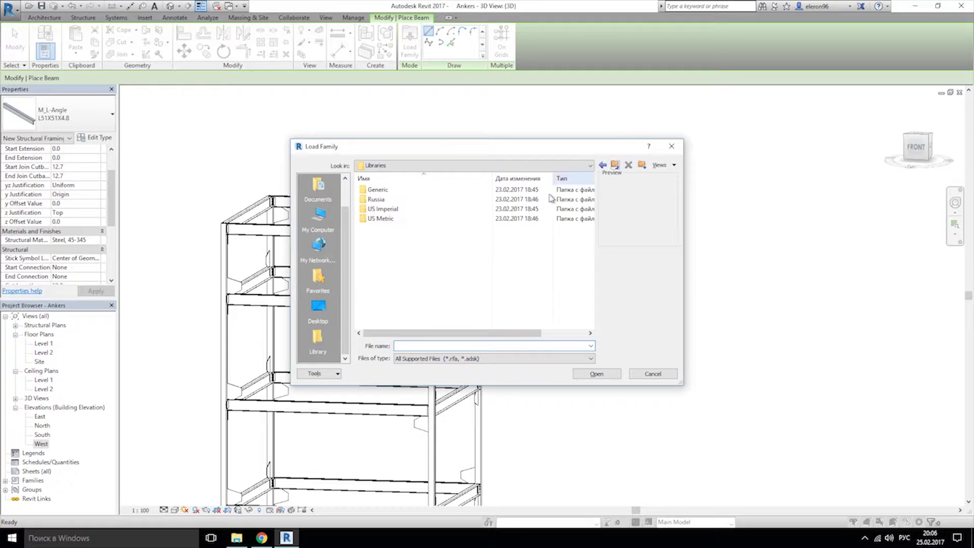
double_click(396, 208)
click(615, 165)
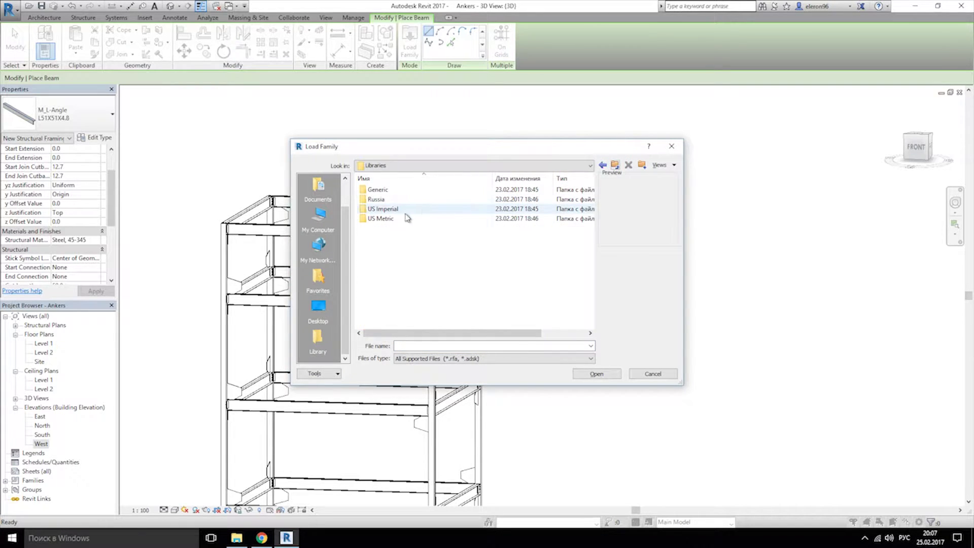
double_click(404, 218)
scroll(439, 287, down, 5)
scroll(439, 287, down, 3)
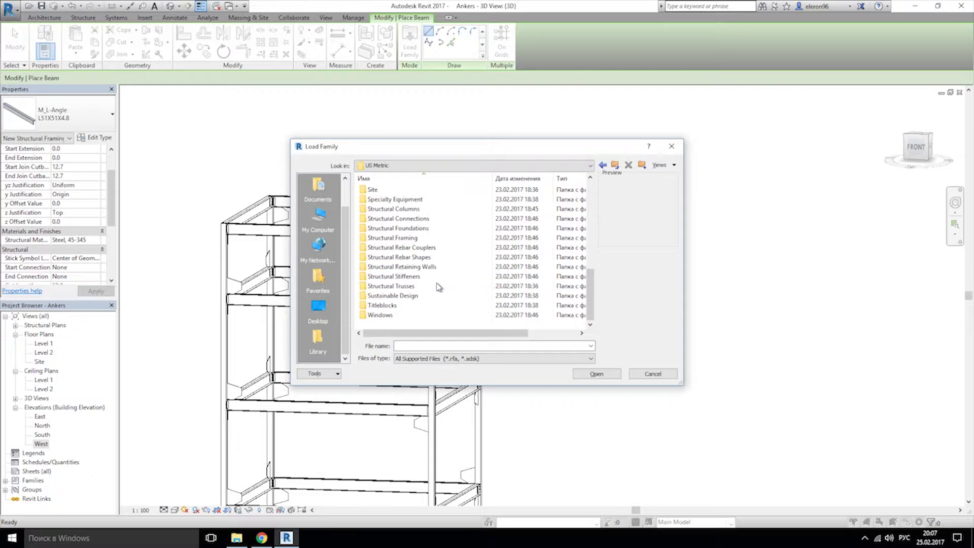
double_click(429, 238)
double_click(383, 219)
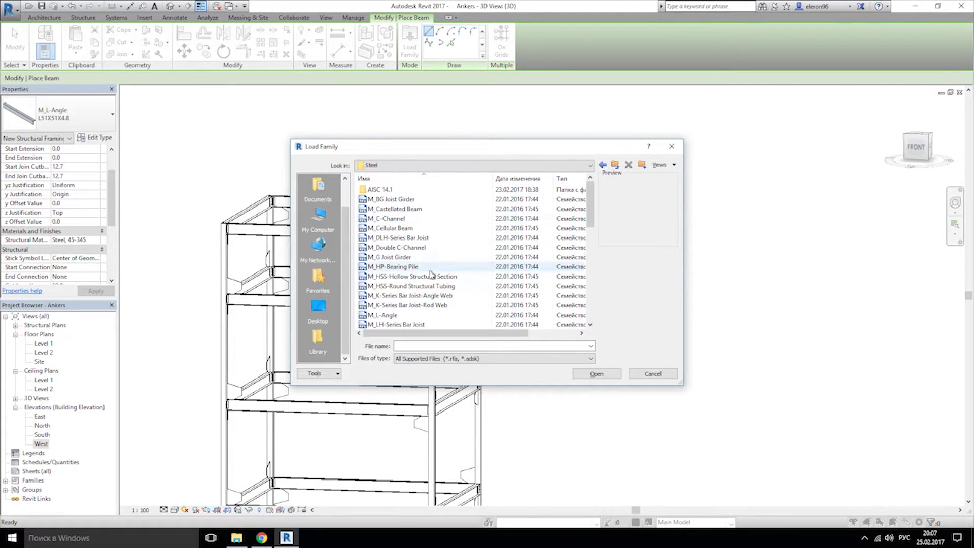
Step: Load the M_L-Angle family with type L203X203X22.2 and leave the Beam command
click(362, 316)
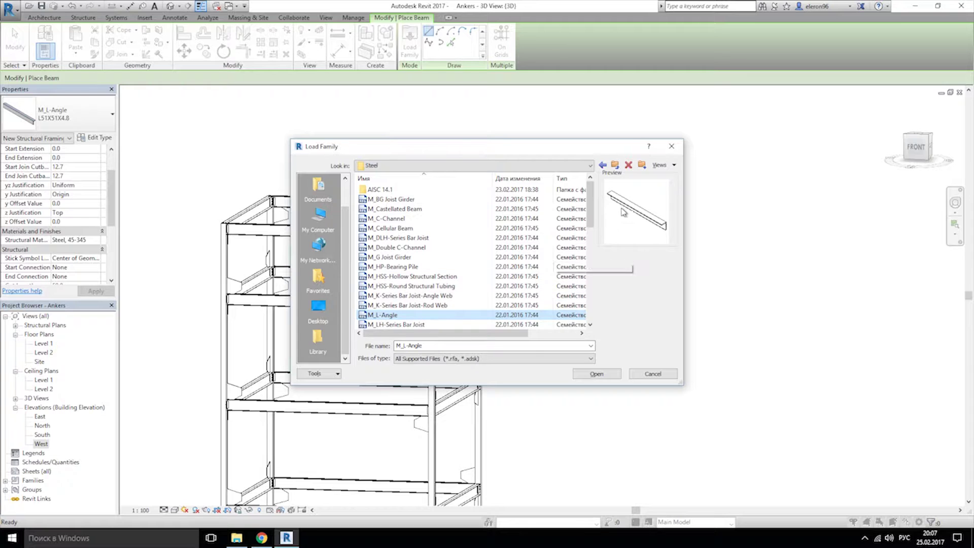
click(612, 374)
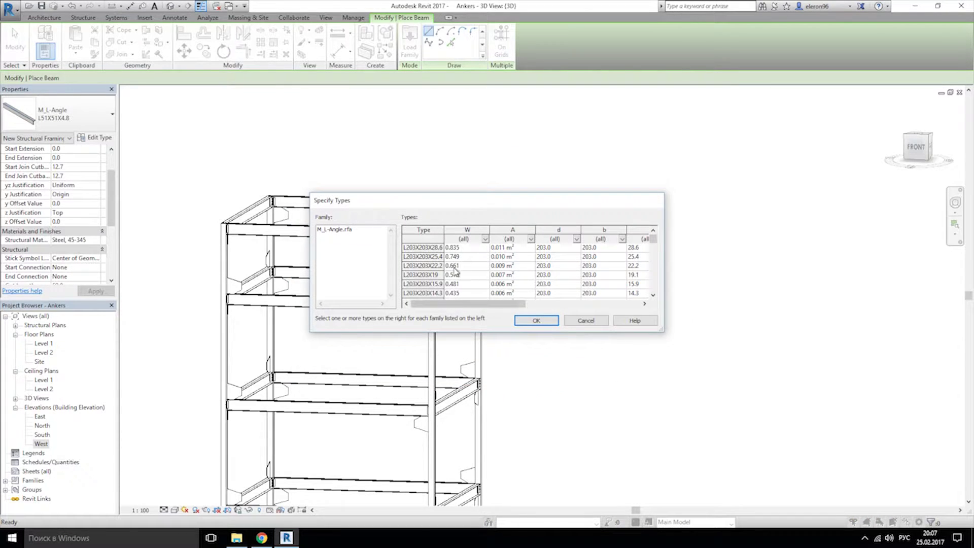
click(430, 264)
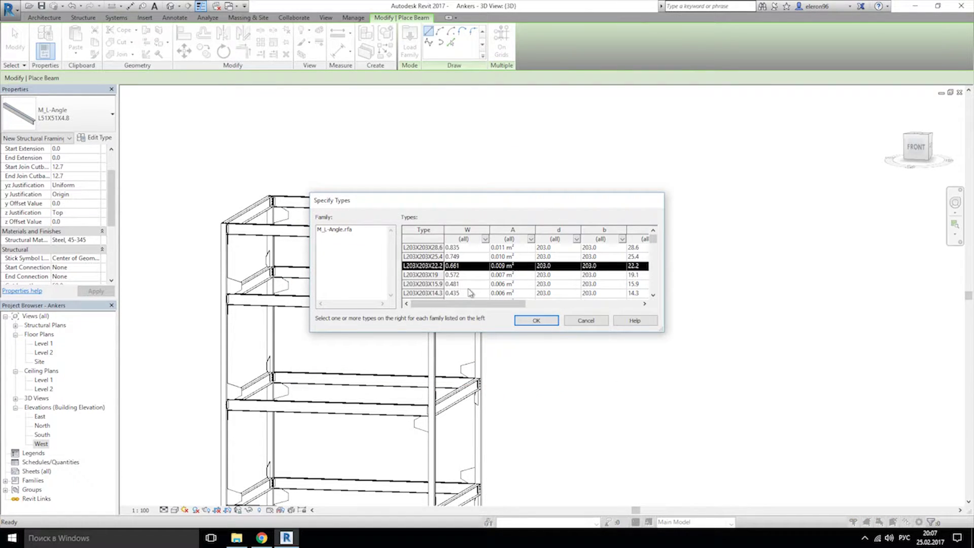
click(536, 320)
scroll(434, 206, up, 3)
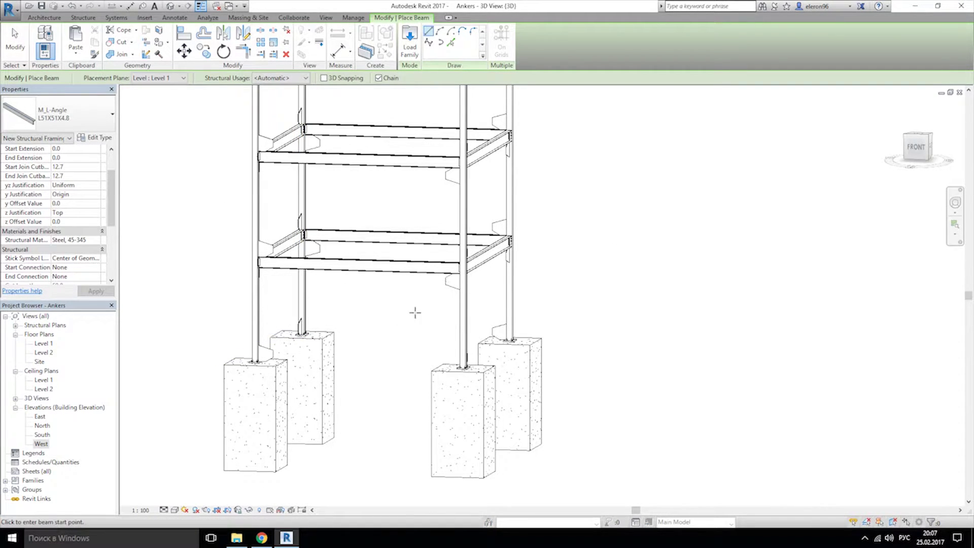
key(Escape)
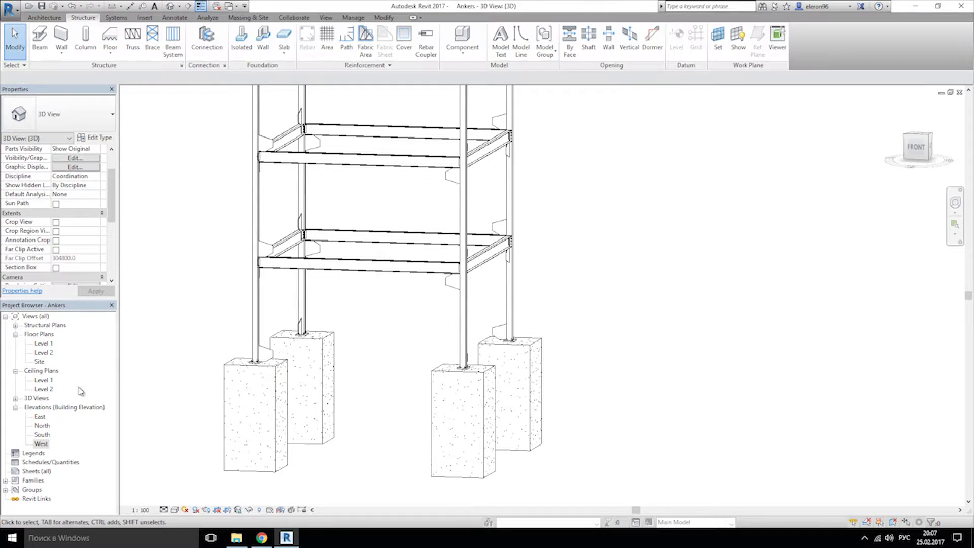
Step: In the East elevation, draw a horizontal reference plane through the midpoints of the base gusset plates, extending past both columns
double_click(40, 416)
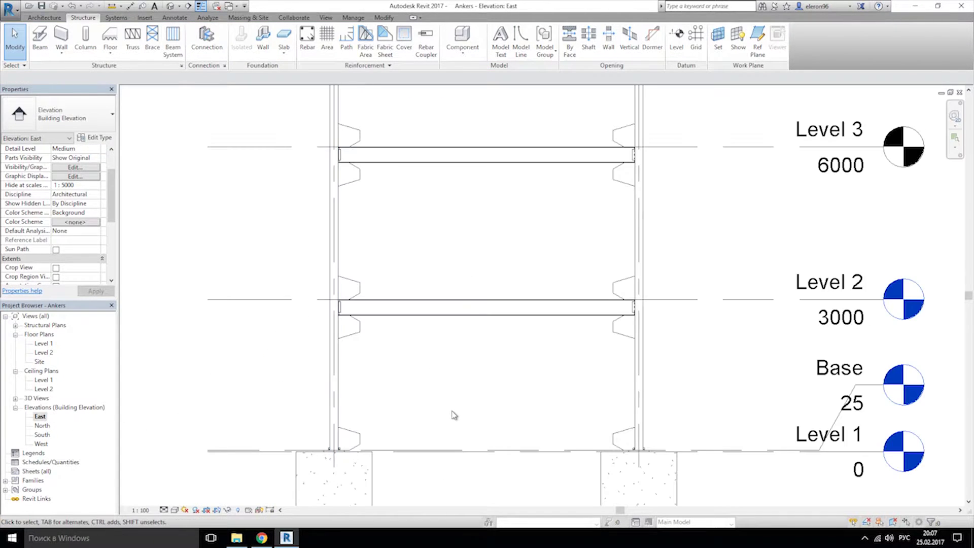
middle_drag(454, 415, 402, 355)
scroll(403, 354, up, 2)
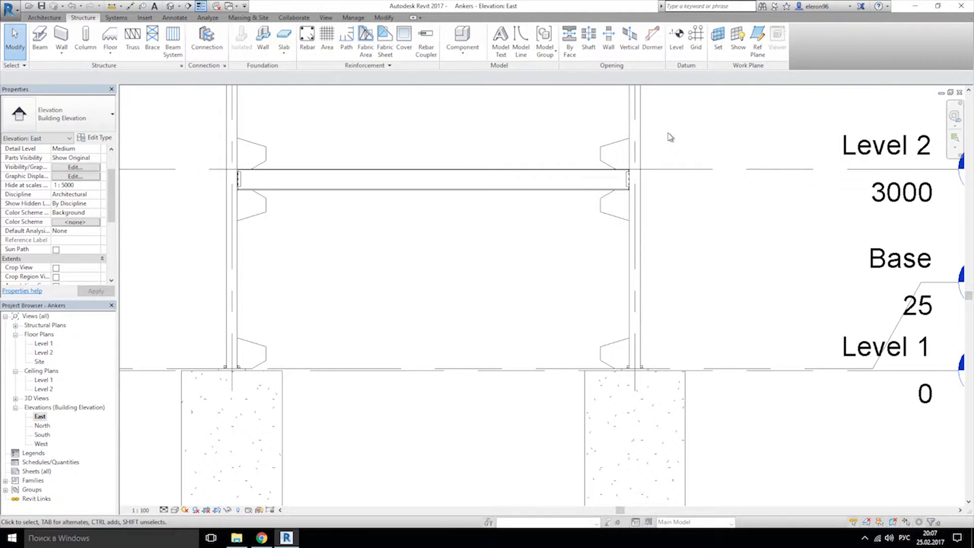
click(49, 20)
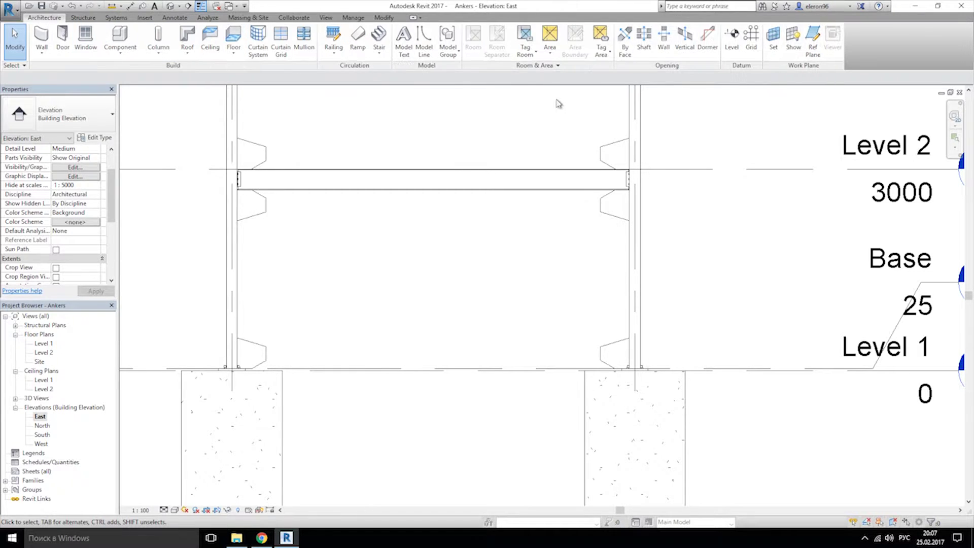
click(813, 53)
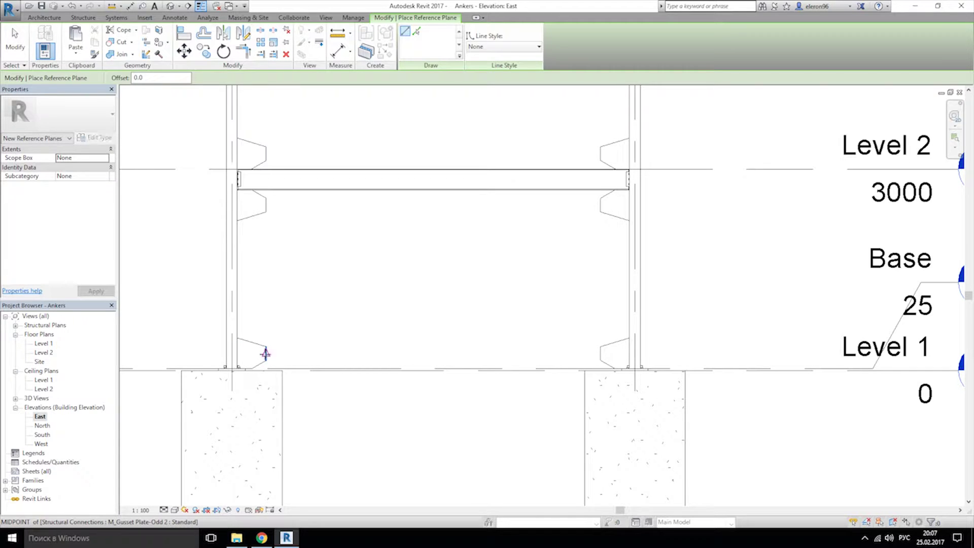
click(265, 354)
click(701, 352)
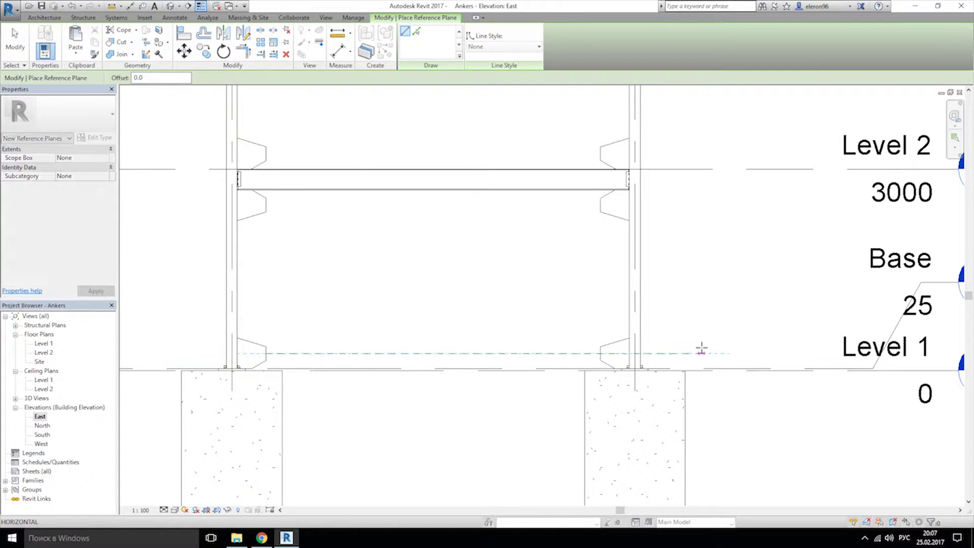
key(Escape)
key(Escape)
click(443, 354)
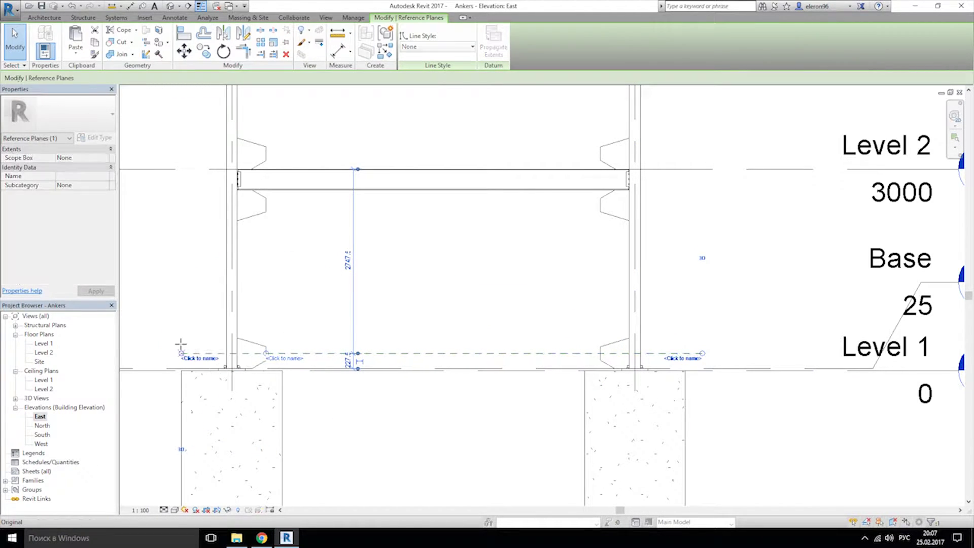
key(Escape)
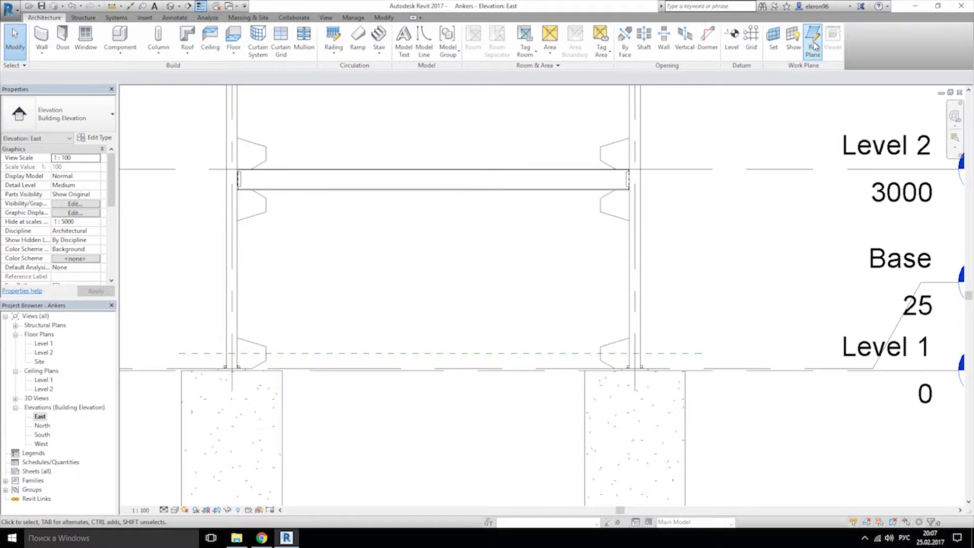
Step: Draw a vertical reference plane about 200 mm inside grid 4, from the base gusset plate up past Level 5
click(813, 47)
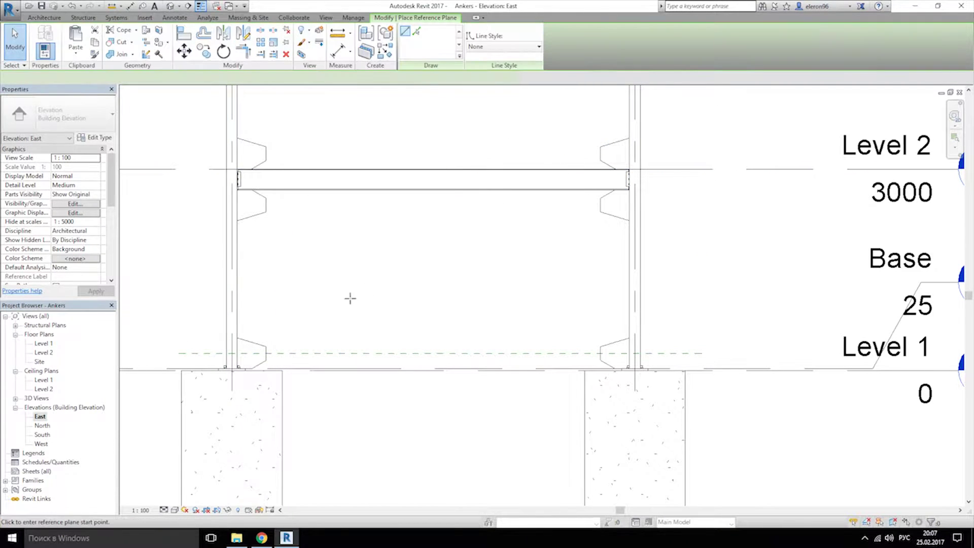
click(249, 353)
scroll(250, 315, down, 5)
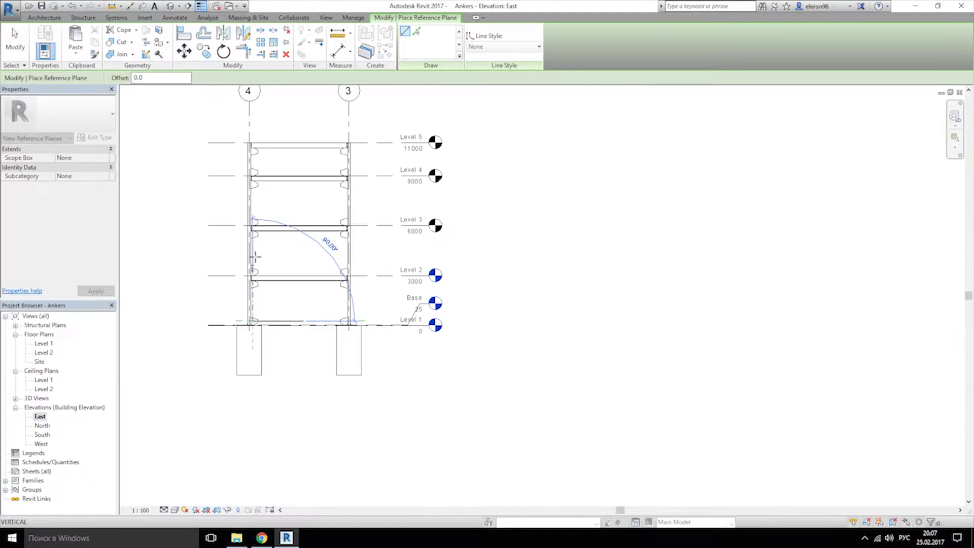
middle_drag(268, 126, 256, 220)
click(241, 213)
Step: Draw a matching vertical reference plane about 200 mm inside grid 3, from the base gusset plate up past Level 5
scroll(320, 348, up, 6)
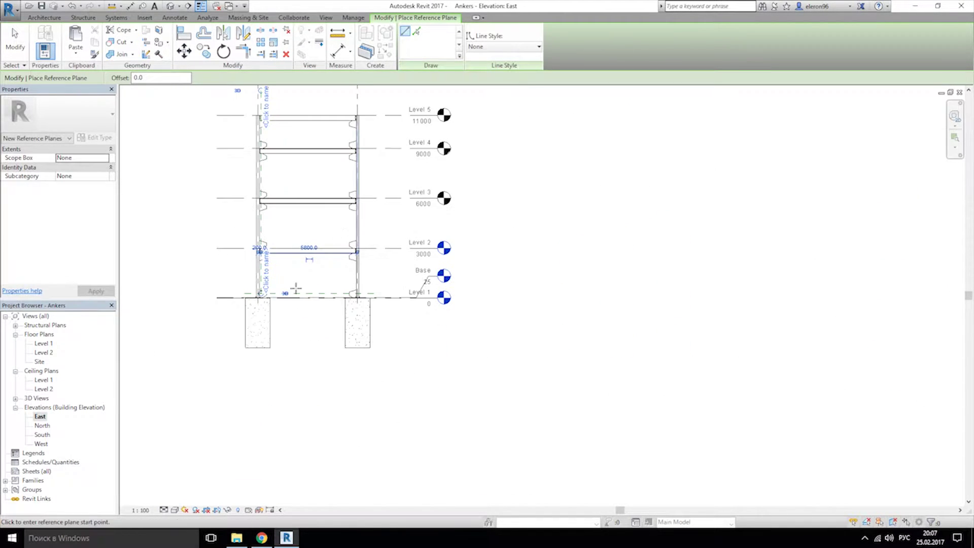
scroll(352, 289, up, 2)
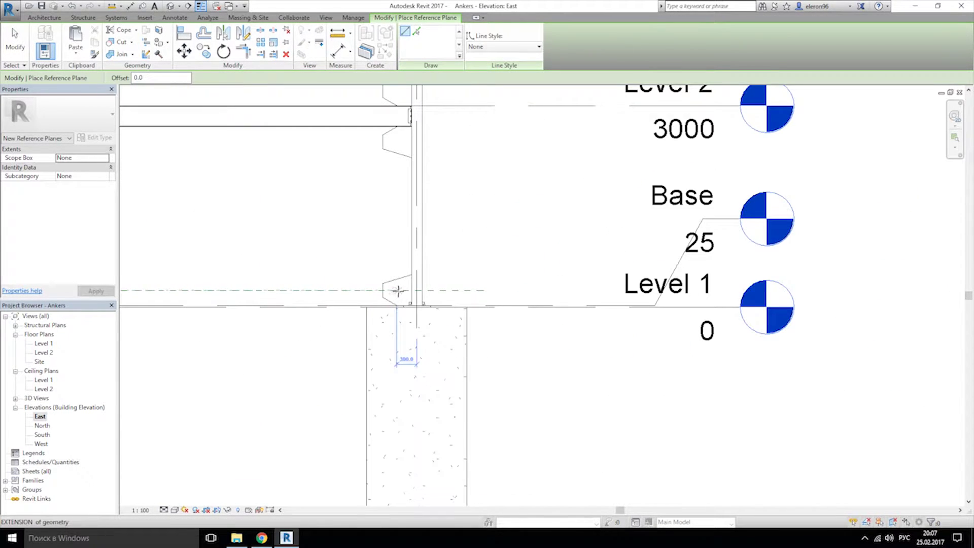
click(401, 292)
scroll(402, 290, down, 6)
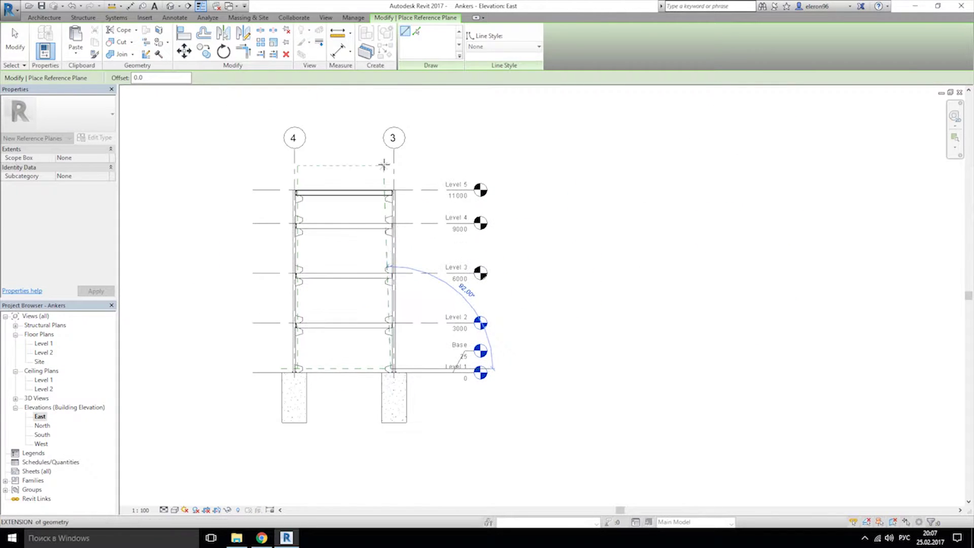
click(388, 171)
scroll(385, 273, up, 5)
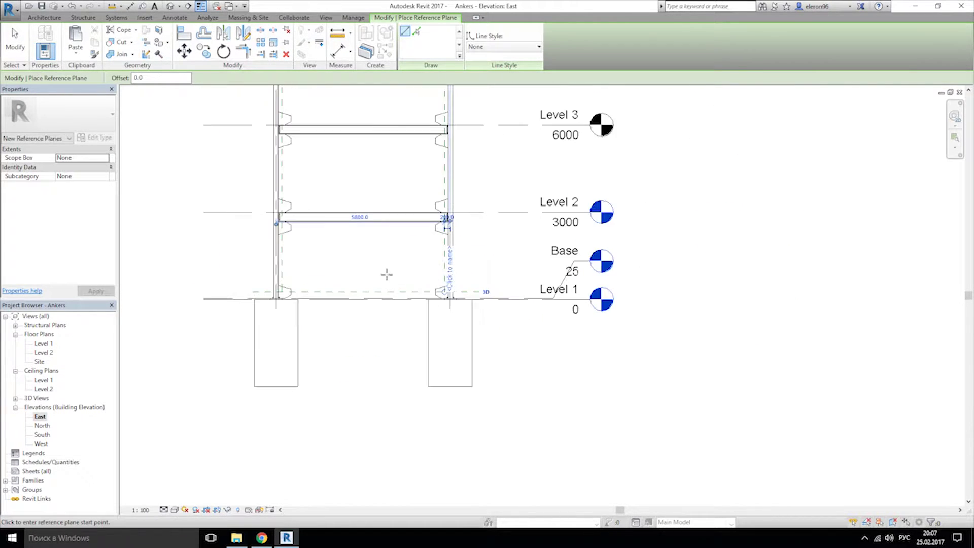
key(Escape)
key(Escape)
Step: Copy the horizontal base reference plane up to the midpoint of the gusset plates under the Level 2 beam
scroll(433, 326, down, 2)
scroll(432, 325, up, 3)
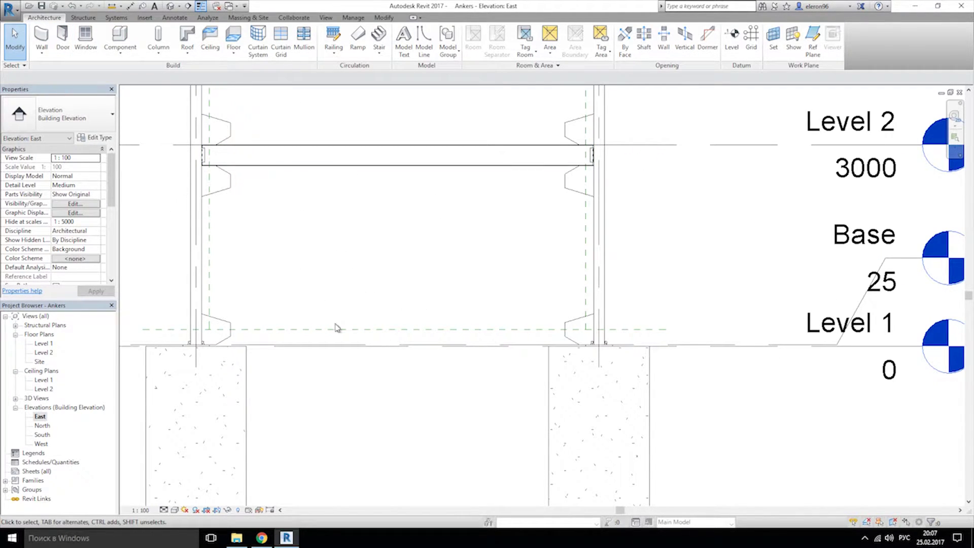
click(311, 328)
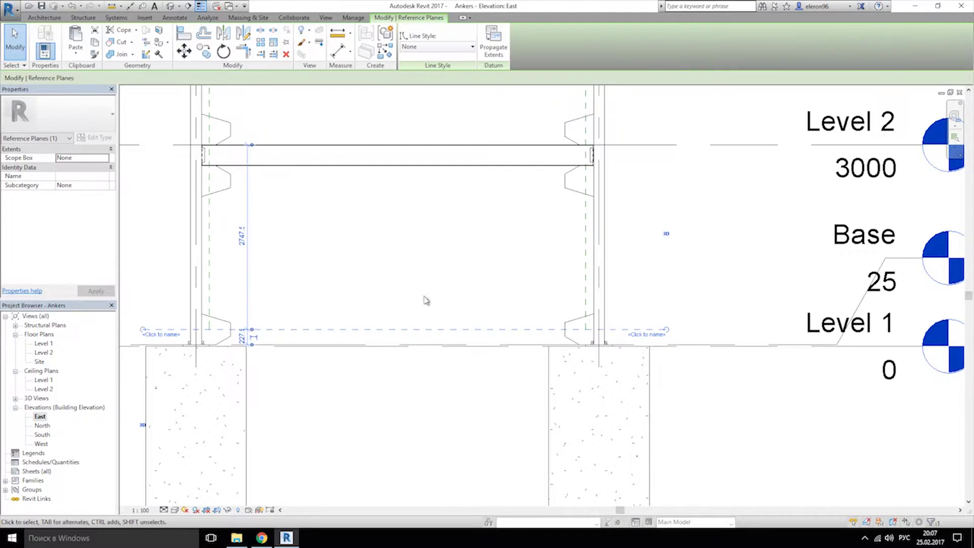
click(206, 55)
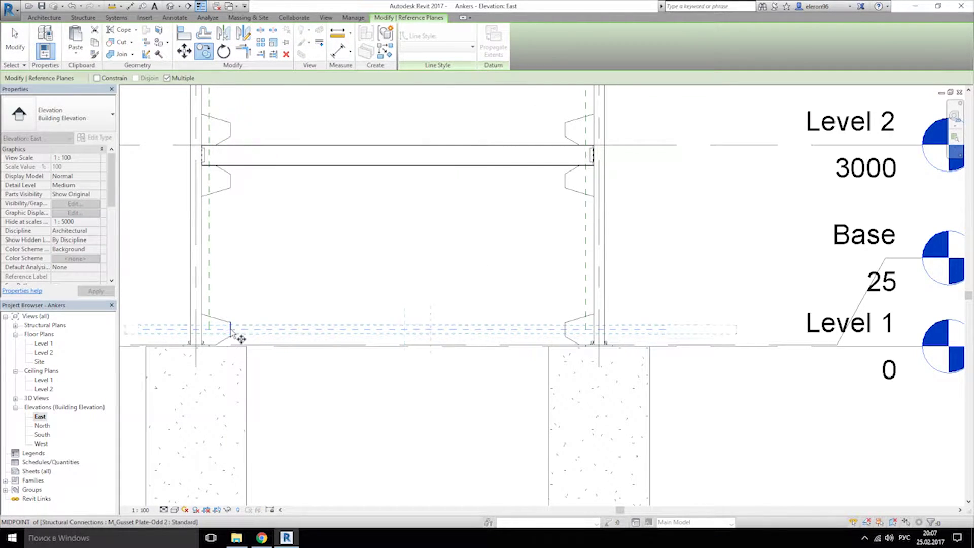
scroll(231, 330, up, 2)
click(232, 329)
middle_drag(238, 190, 256, 394)
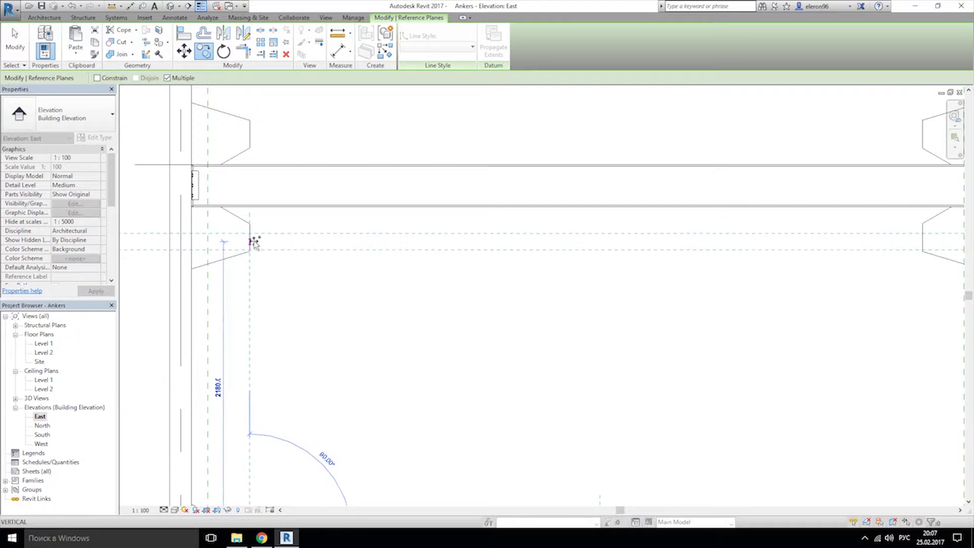
click(323, 263)
key(Escape)
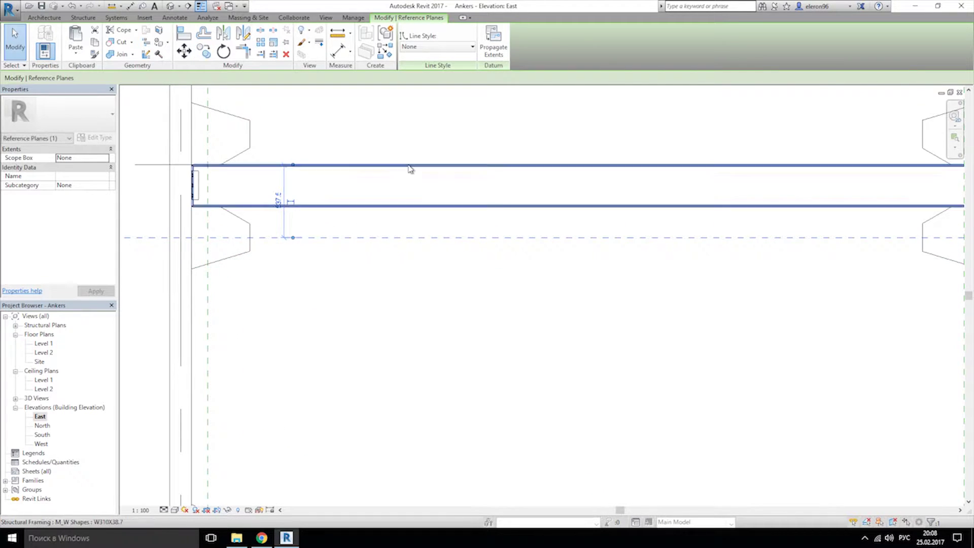
middle_drag(431, 322, 353, 152)
scroll(353, 157, down, 2)
middle_drag(351, 188, 397, 274)
middle_drag(467, 330, 450, 311)
click(83, 18)
click(40, 41)
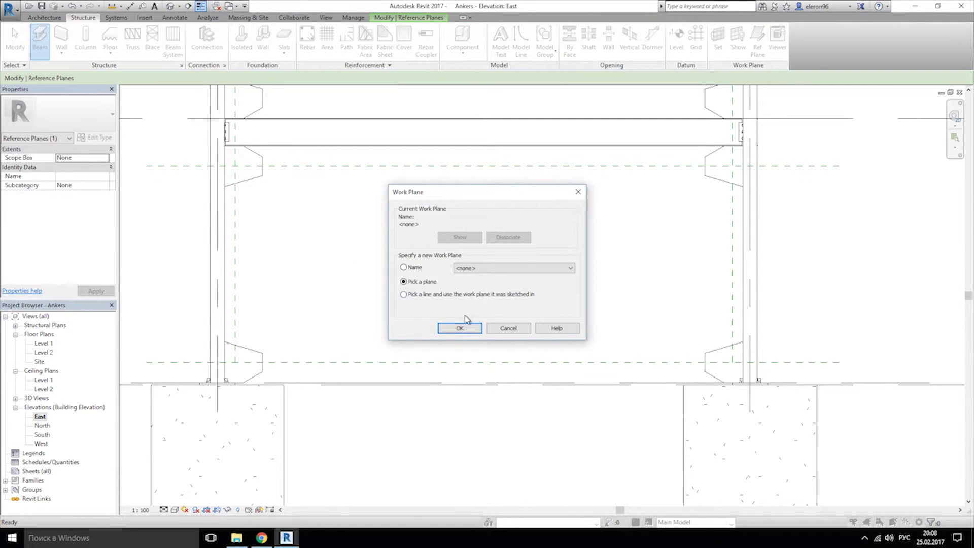
click(496, 269)
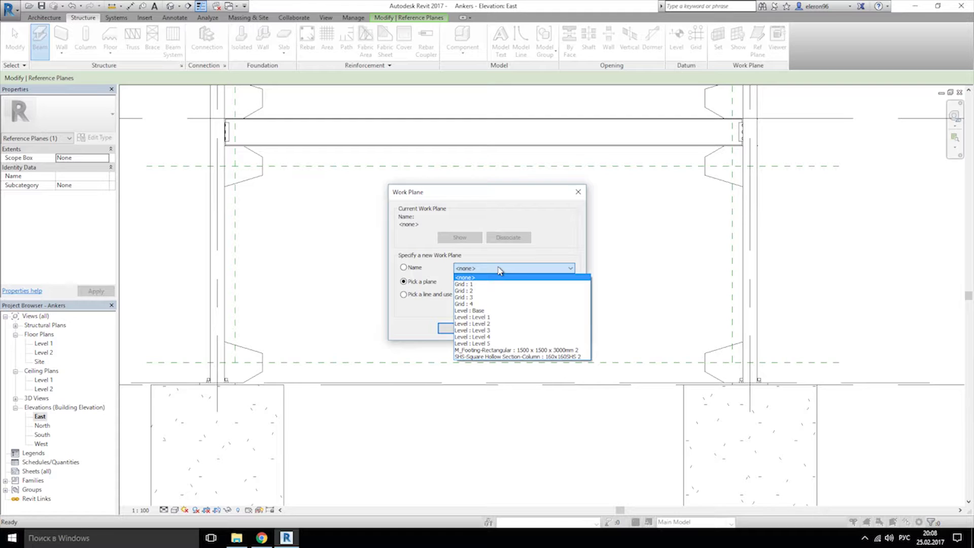
click(499, 271)
click(475, 329)
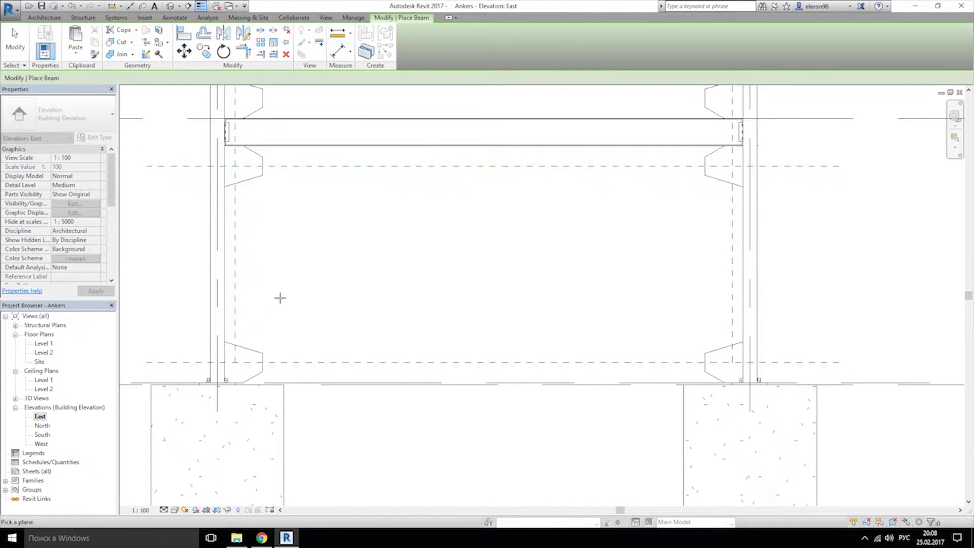
key(Escape)
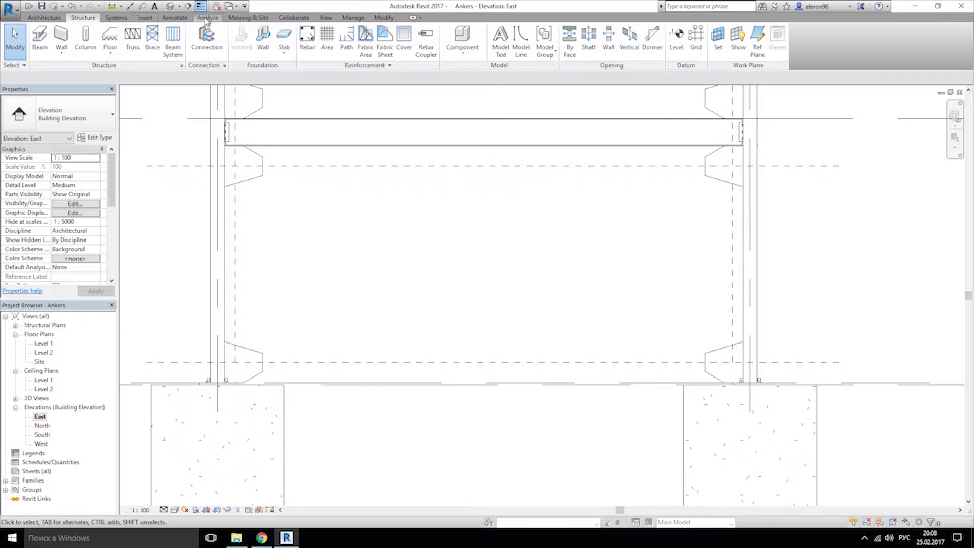
click(242, 18)
click(282, 18)
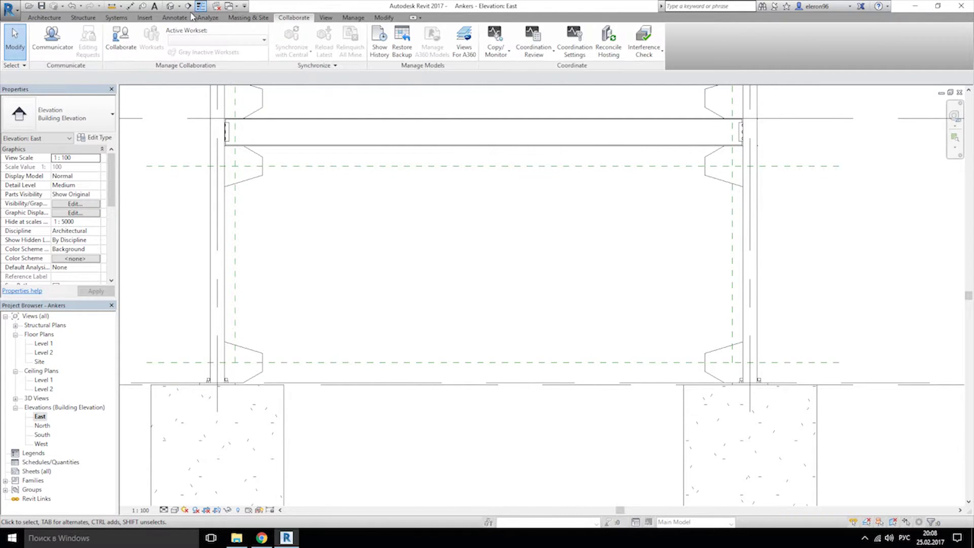
click(341, 19)
click(325, 18)
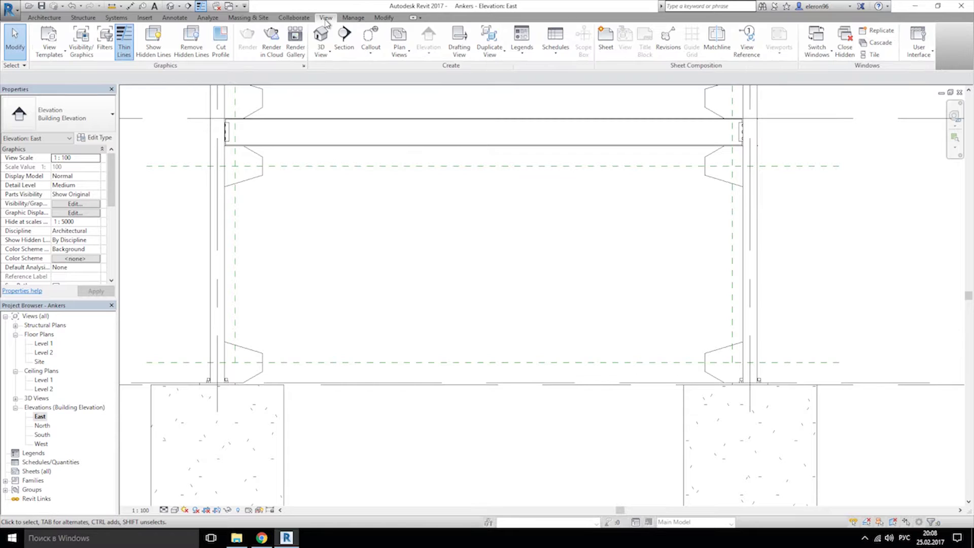
click(59, 20)
click(83, 18)
click(40, 40)
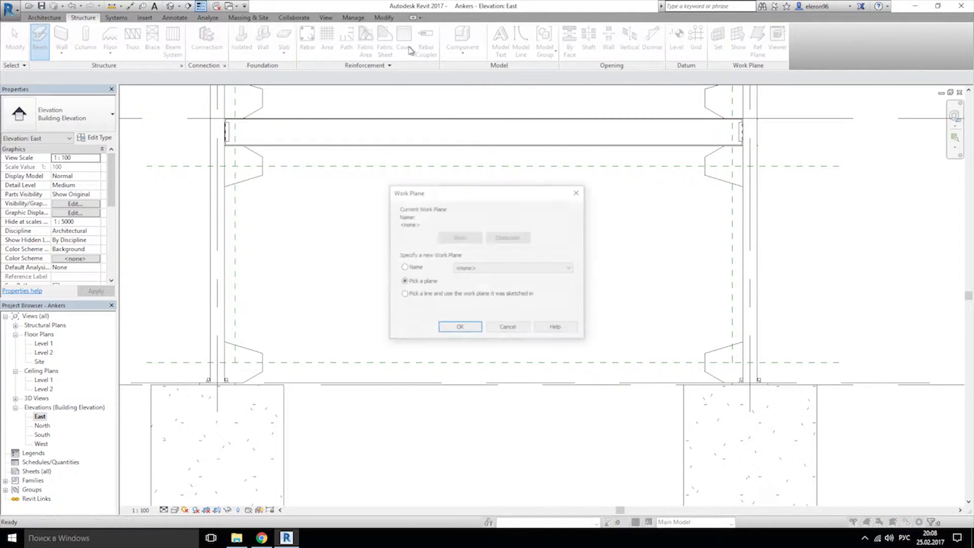
click(490, 327)
Step: Start the Component command and browse the family library to the US Metric Structural Framing Steel folder
click(44, 17)
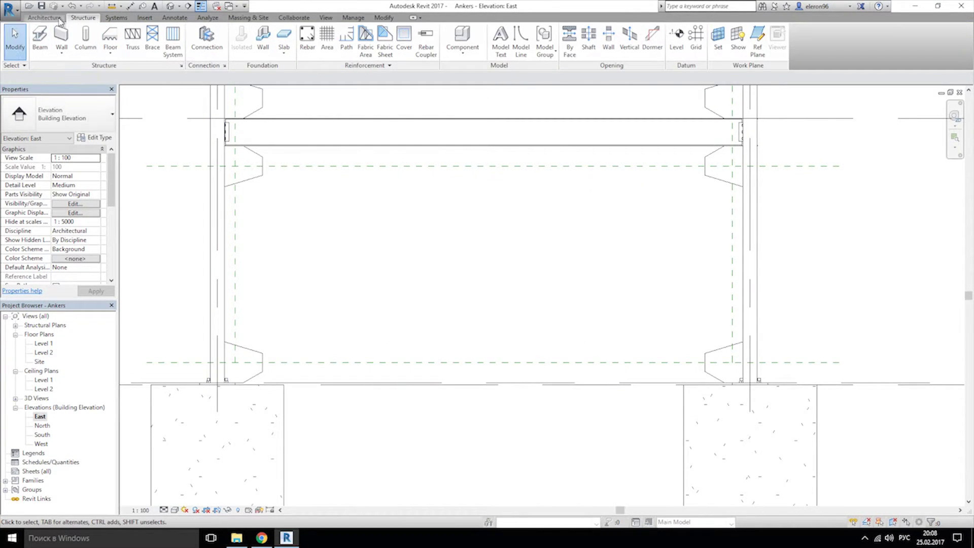
click(122, 35)
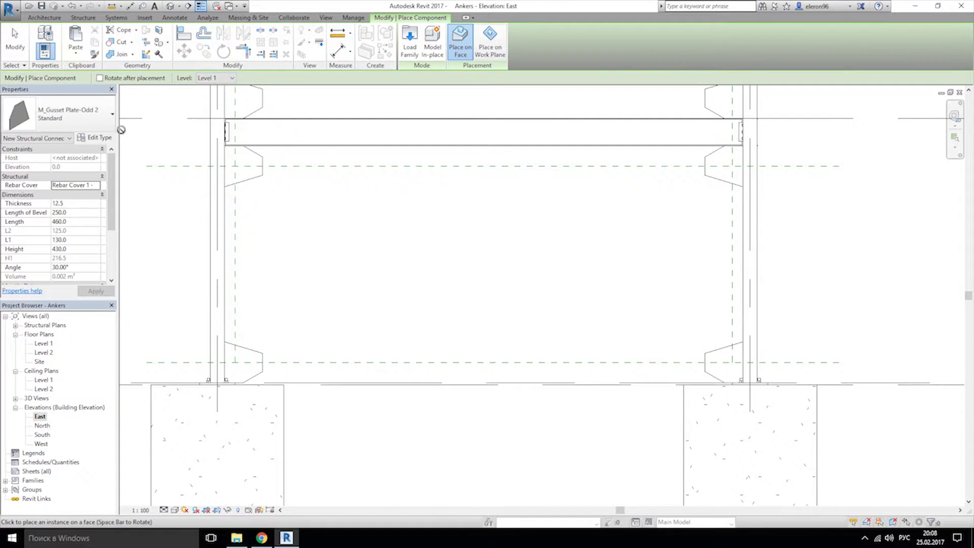
click(81, 119)
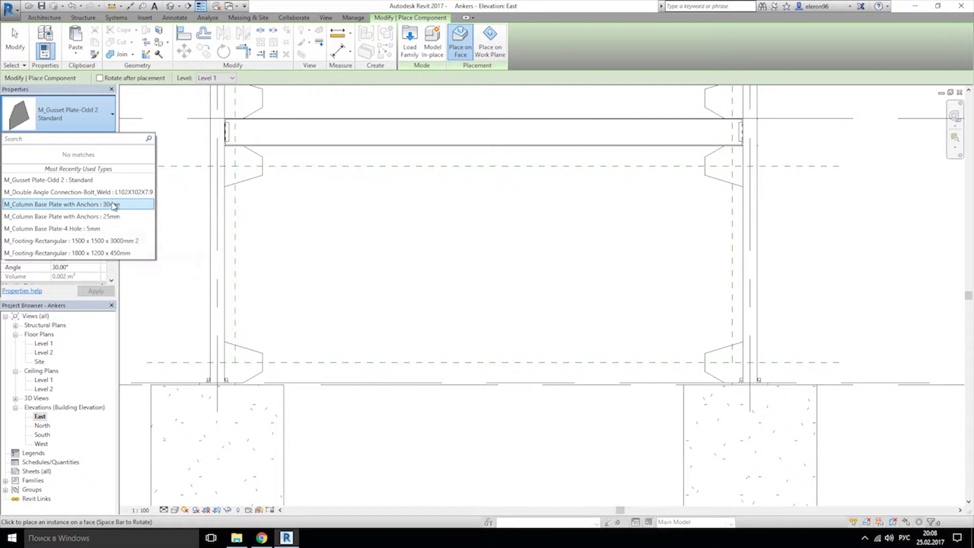
click(121, 181)
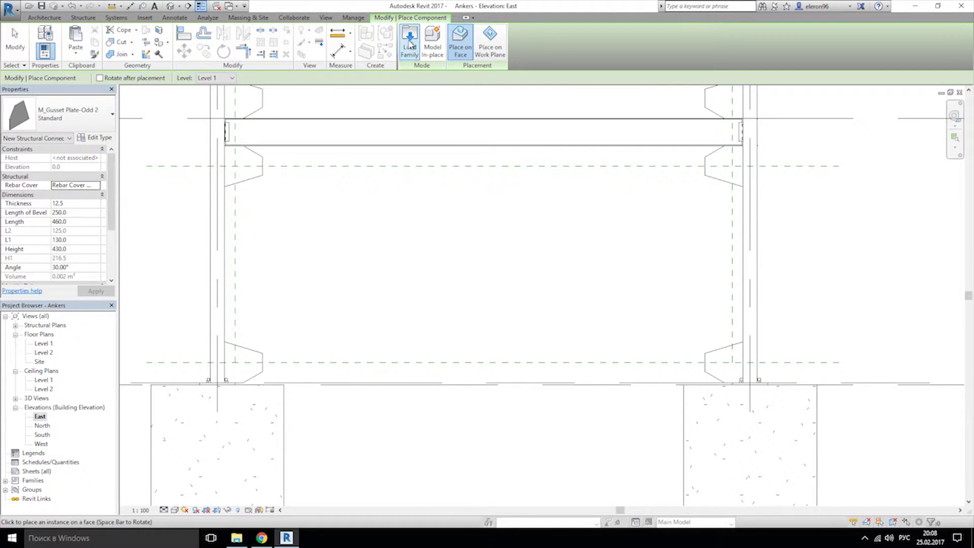
click(409, 43)
click(615, 165)
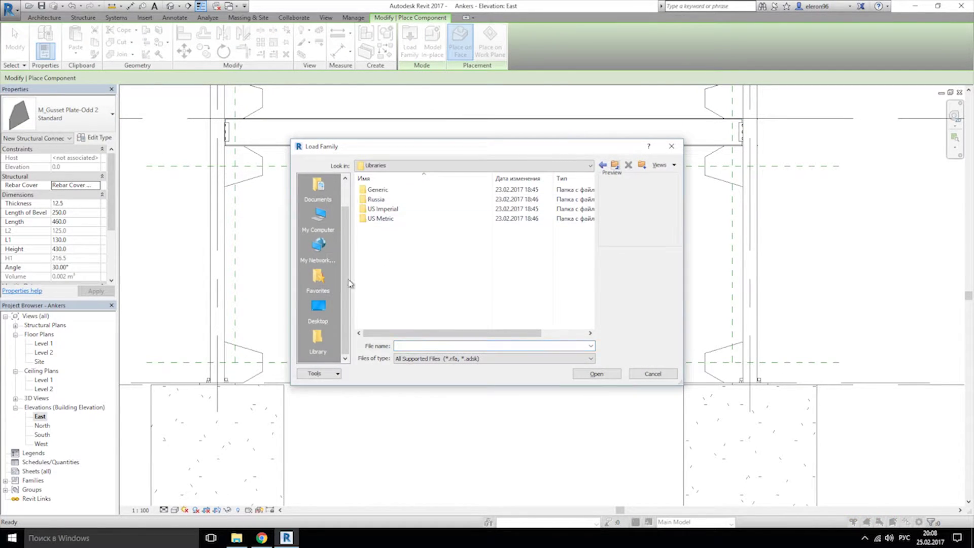
double_click(387, 219)
scroll(447, 311, down, 5)
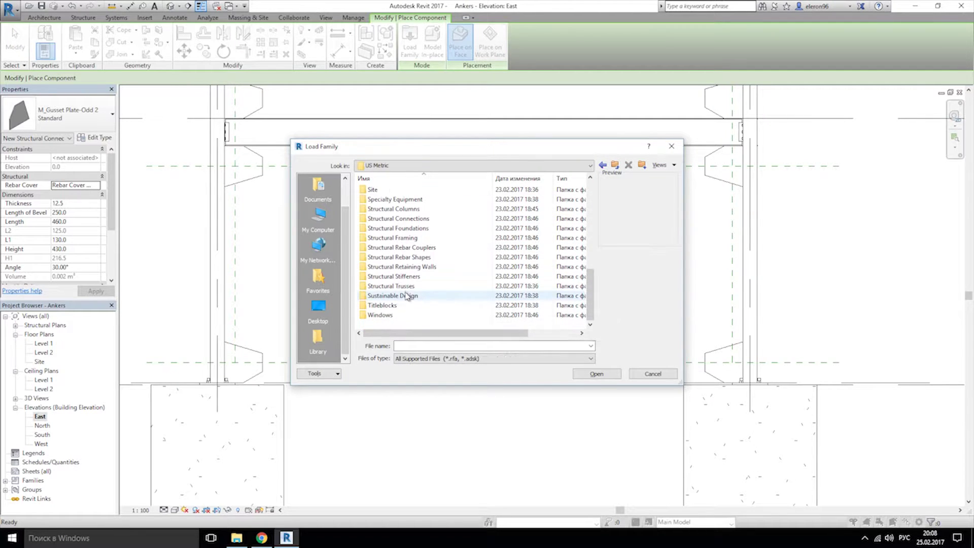
double_click(423, 238)
double_click(382, 223)
Step: Try to load the M_L-Angle family with type L203X203X19 as a component
click(396, 314)
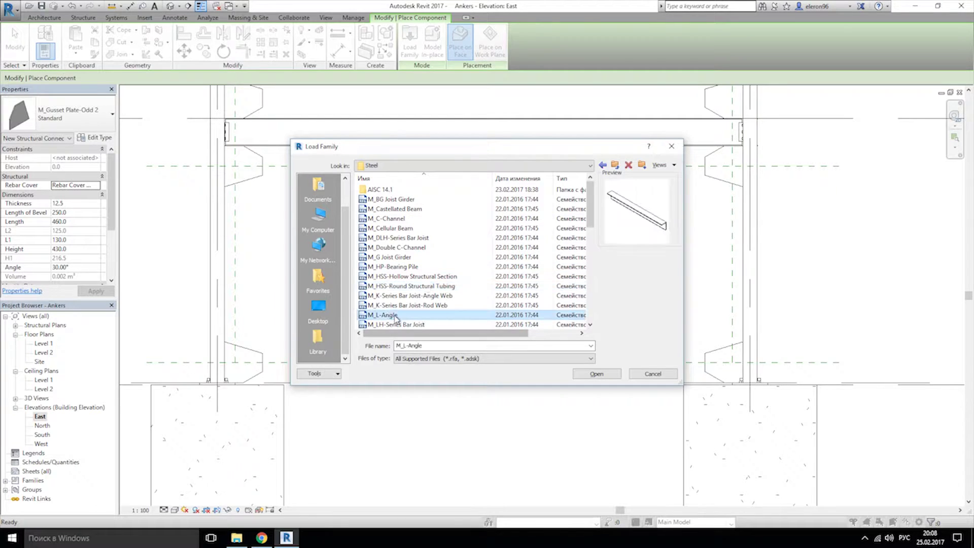
click(583, 373)
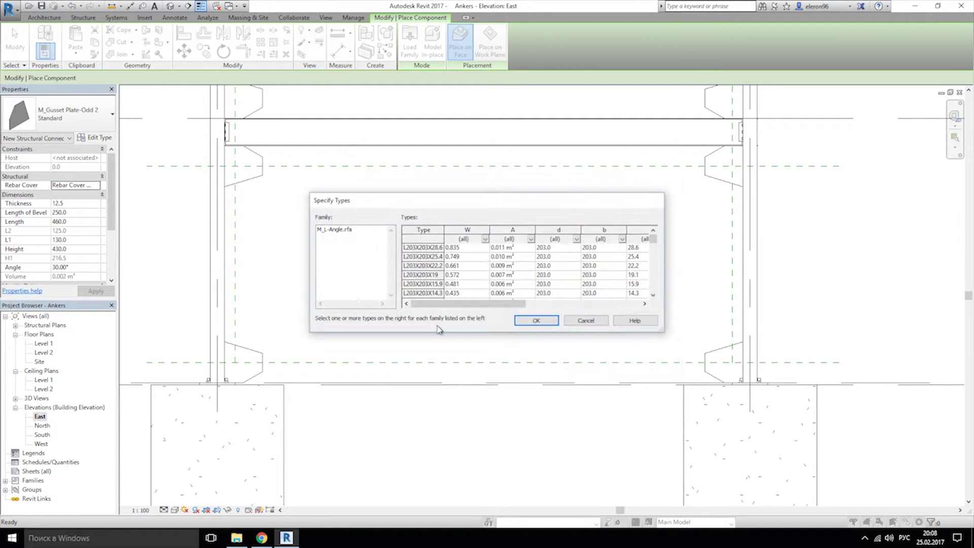
click(430, 274)
click(530, 319)
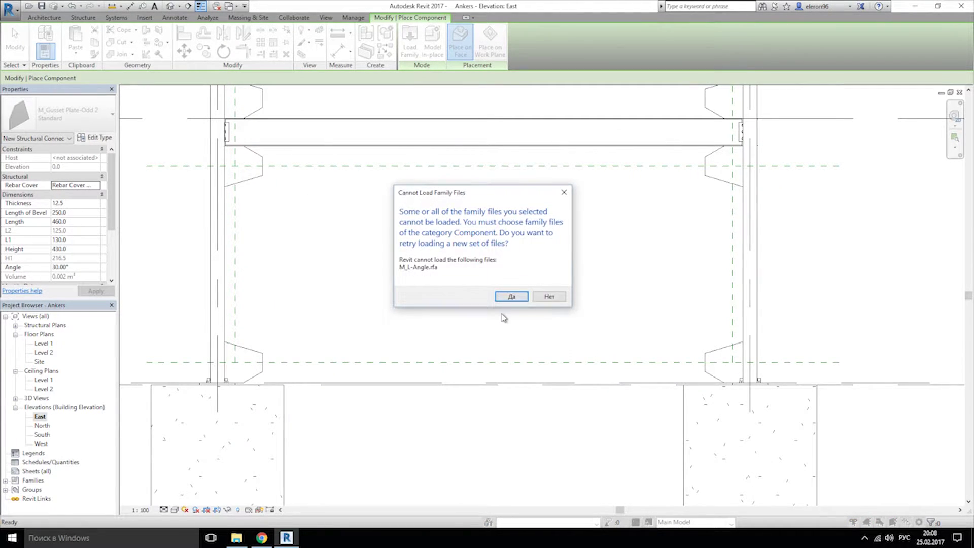
click(511, 297)
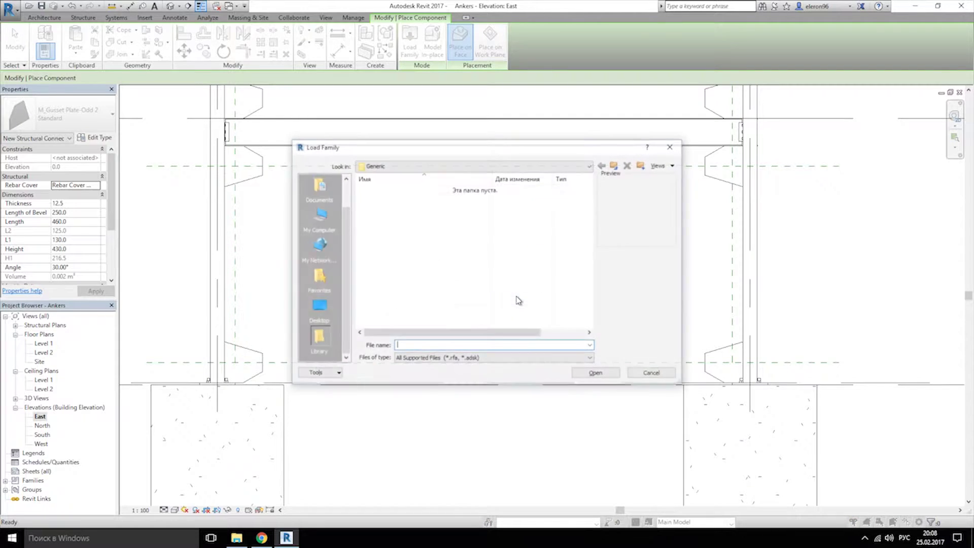
click(652, 373)
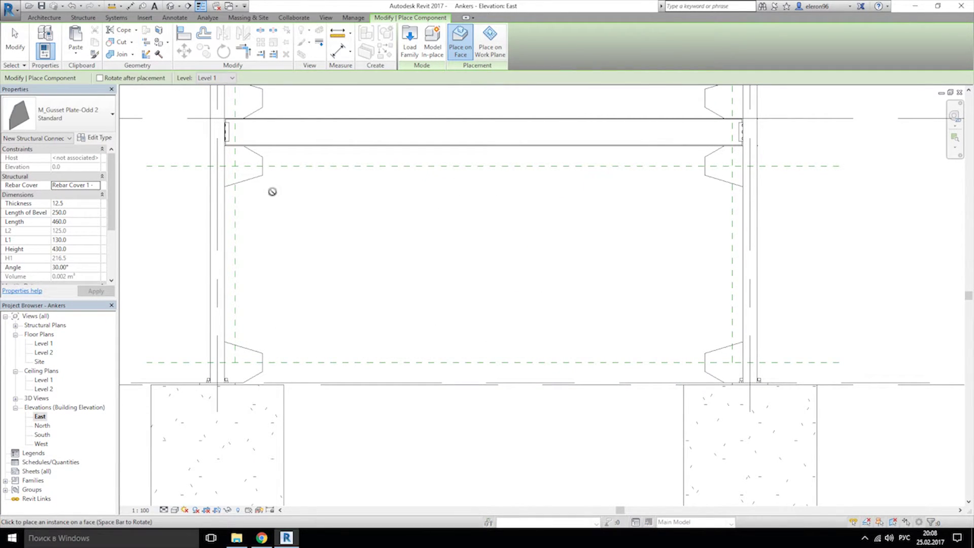
click(71, 114)
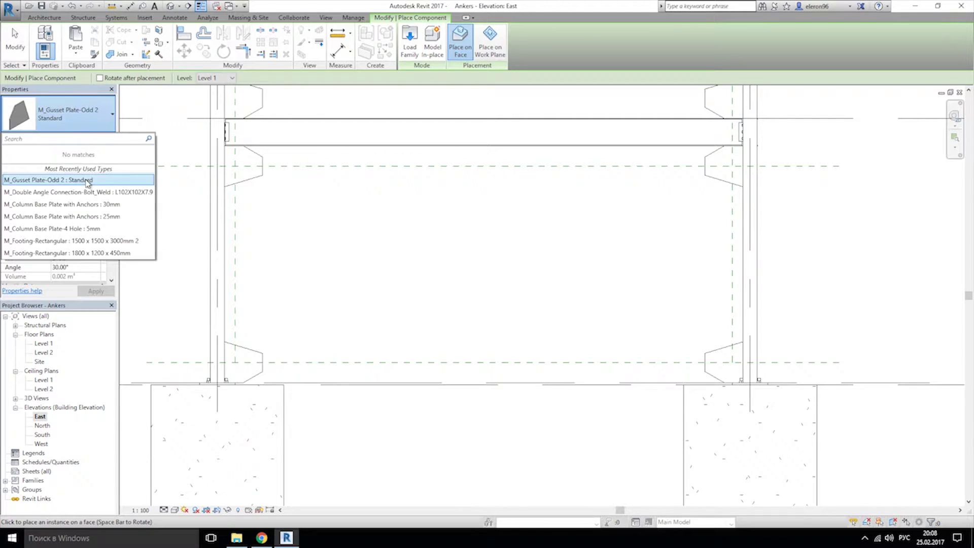
click(86, 180)
click(83, 17)
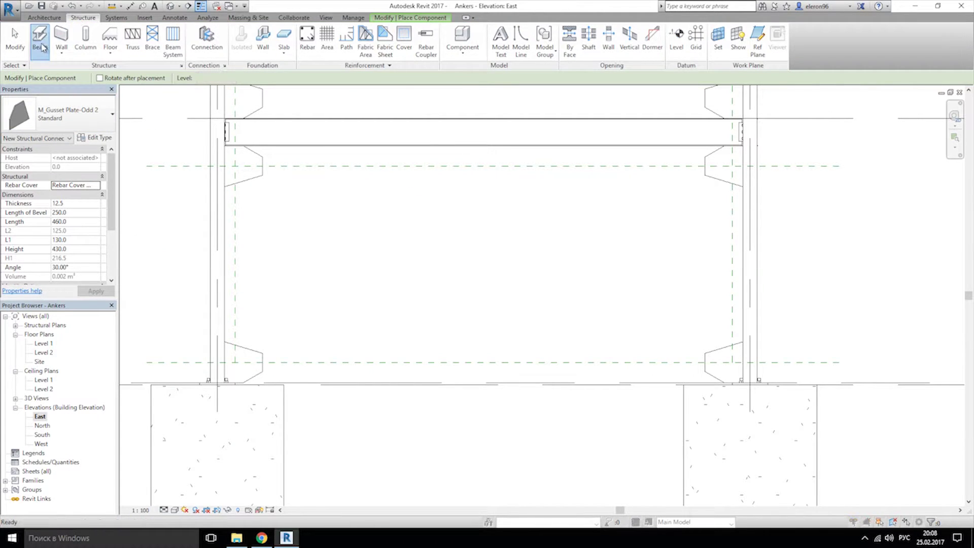
click(39, 41)
click(459, 329)
key(Escape)
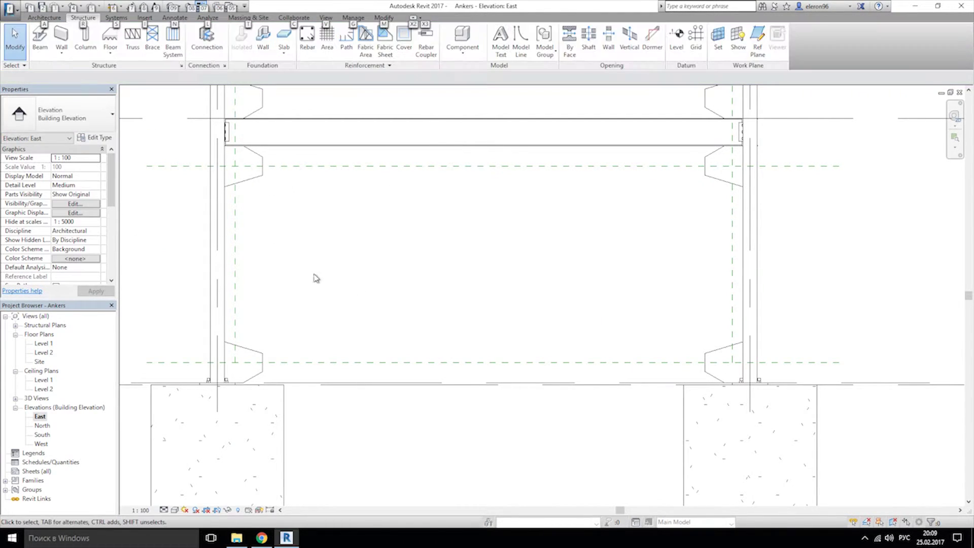
click(152, 40)
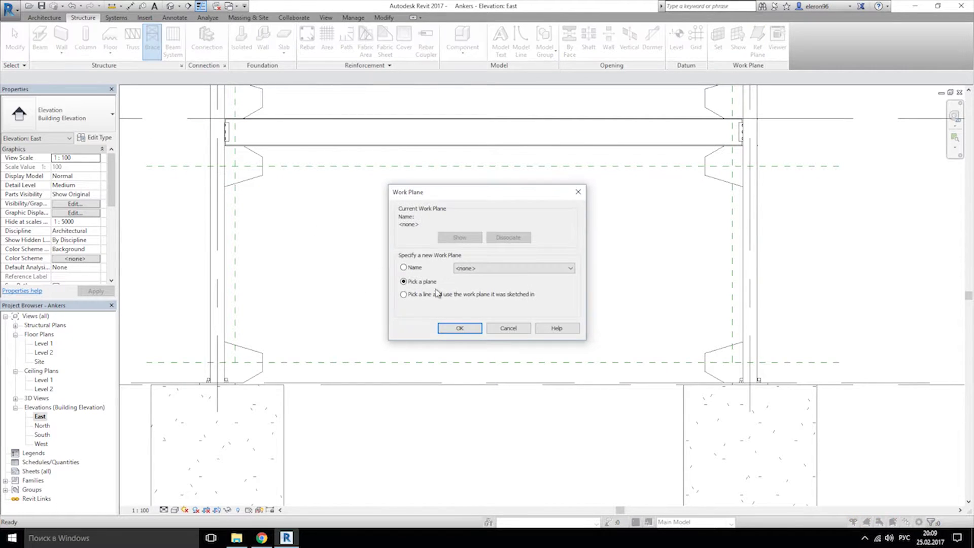
click(496, 269)
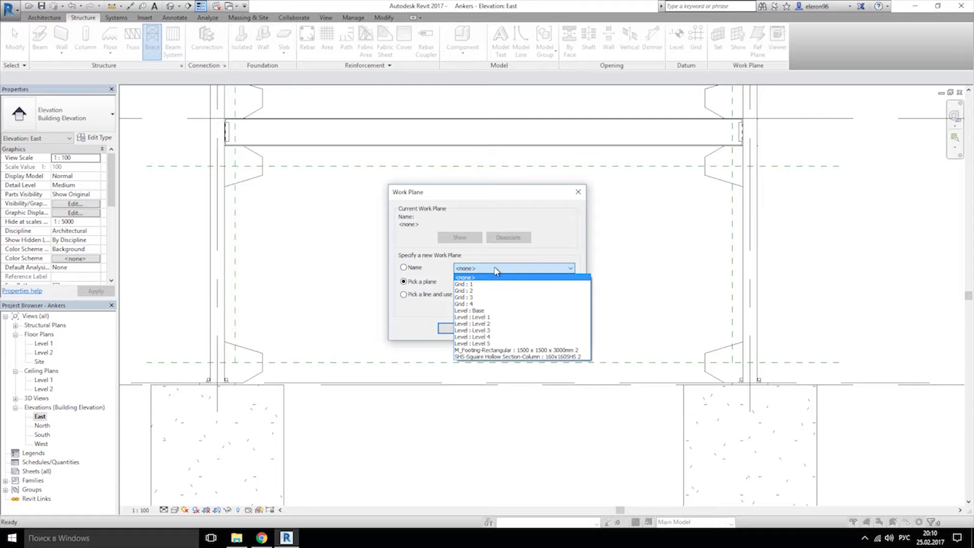
click(530, 277)
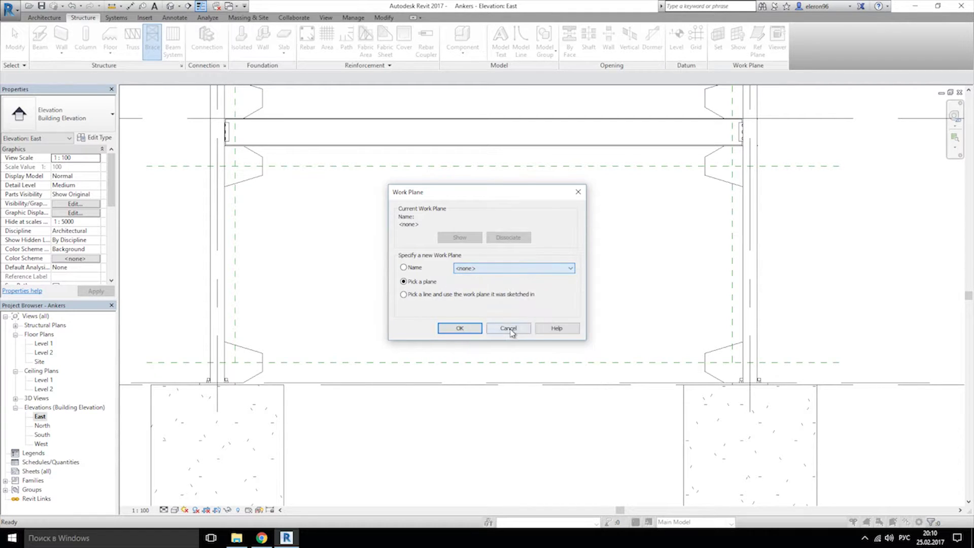
click(510, 329)
scroll(420, 299, down, 4)
scroll(448, 231, down, 2)
scroll(404, 354, up, 7)
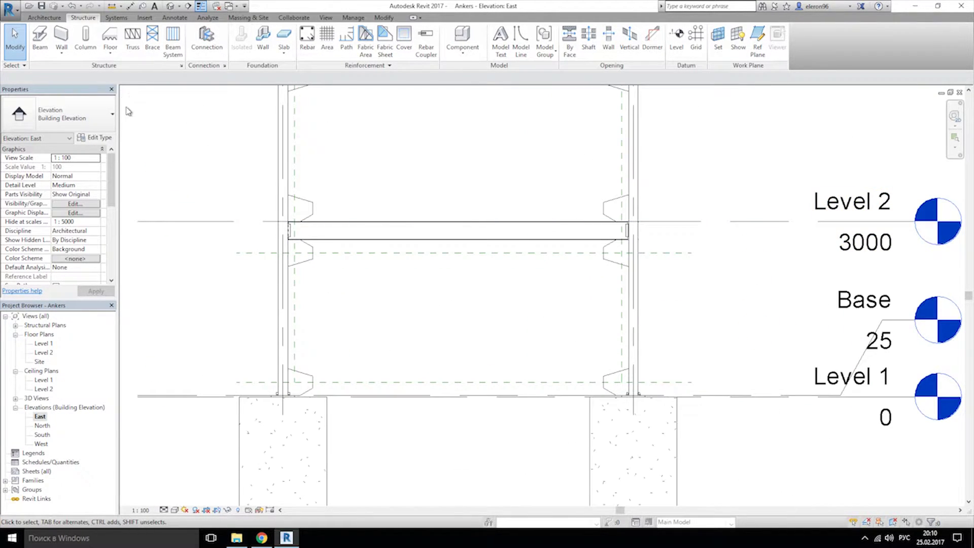
click(173, 40)
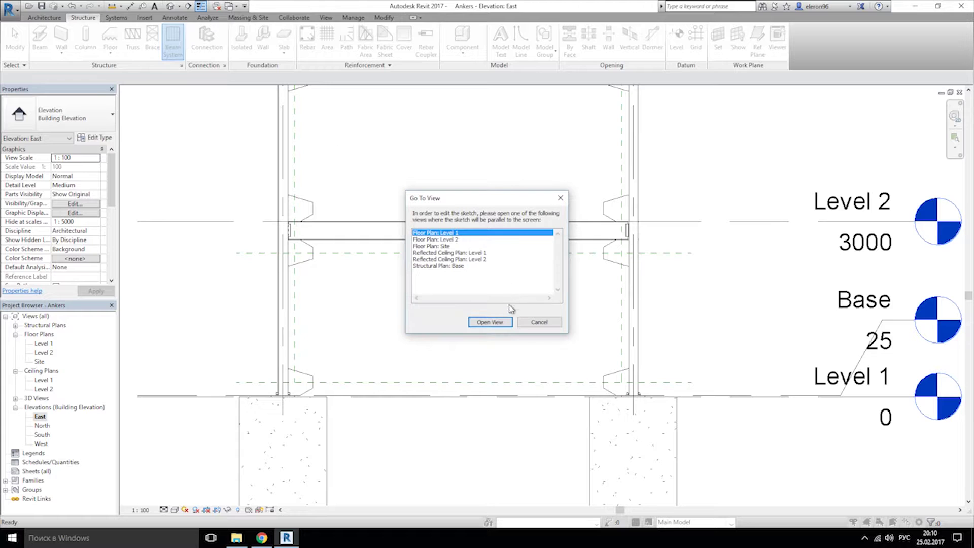
click(538, 322)
Step: Place an M_L-Angle L51X51X4.8 brace on the grid 1 work plane, from the reference-plane intersection at grid 4's base gusset to grid 3's below Level 2
click(152, 39)
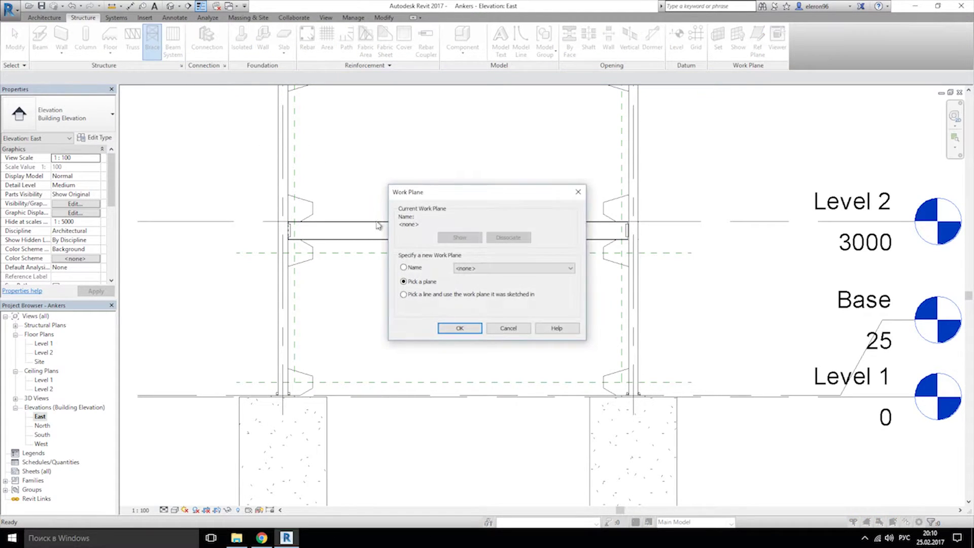
click(501, 269)
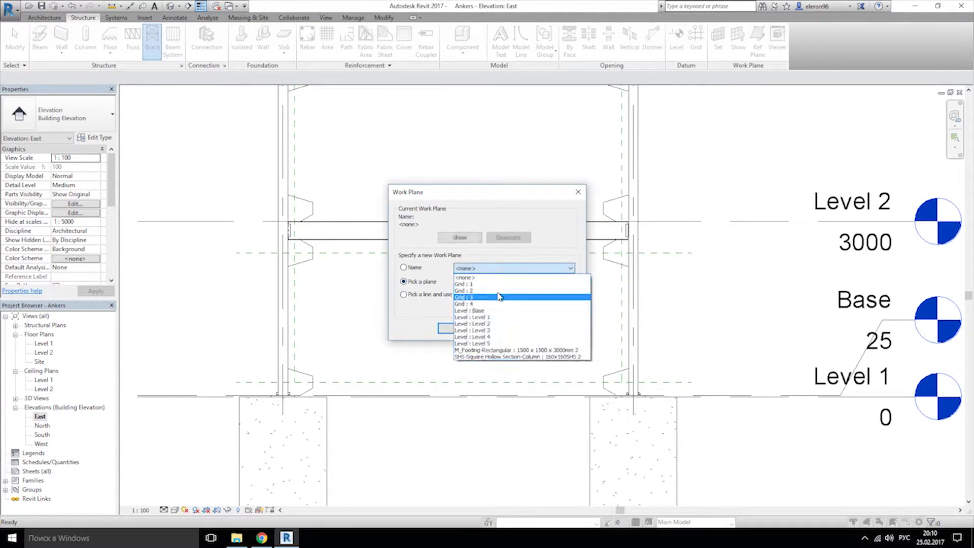
click(492, 289)
click(459, 329)
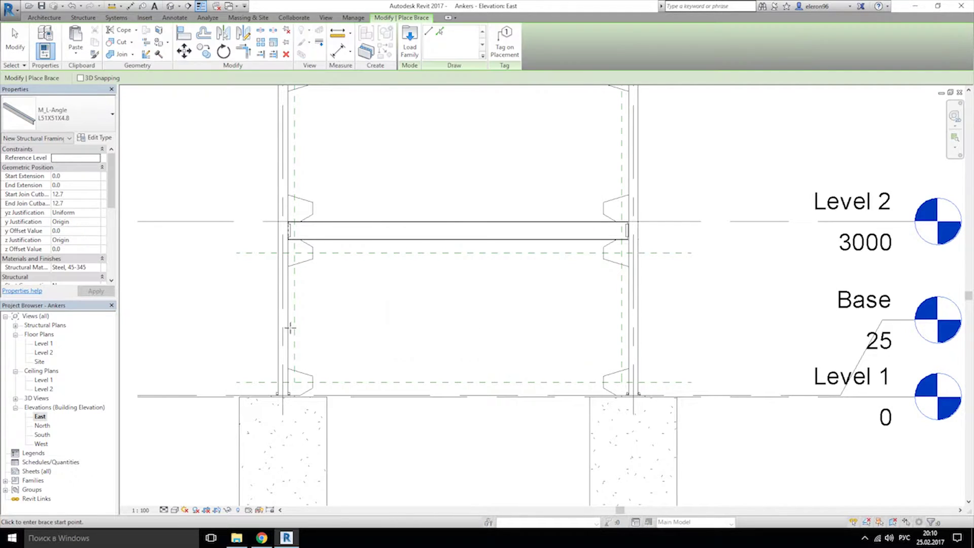
scroll(346, 385, up, 4)
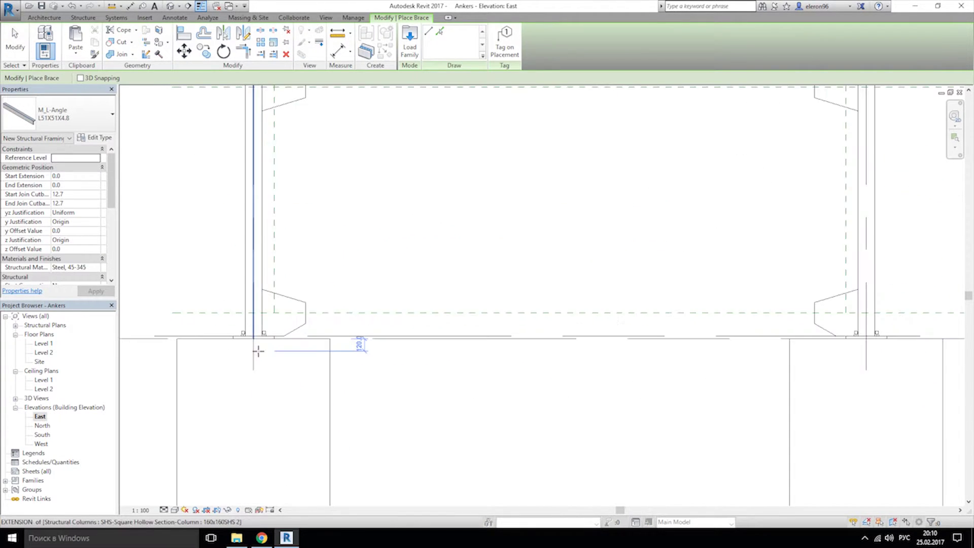
click(275, 307)
middle_drag(836, 92, 459, 319)
click(556, 272)
scroll(491, 383, down, 2)
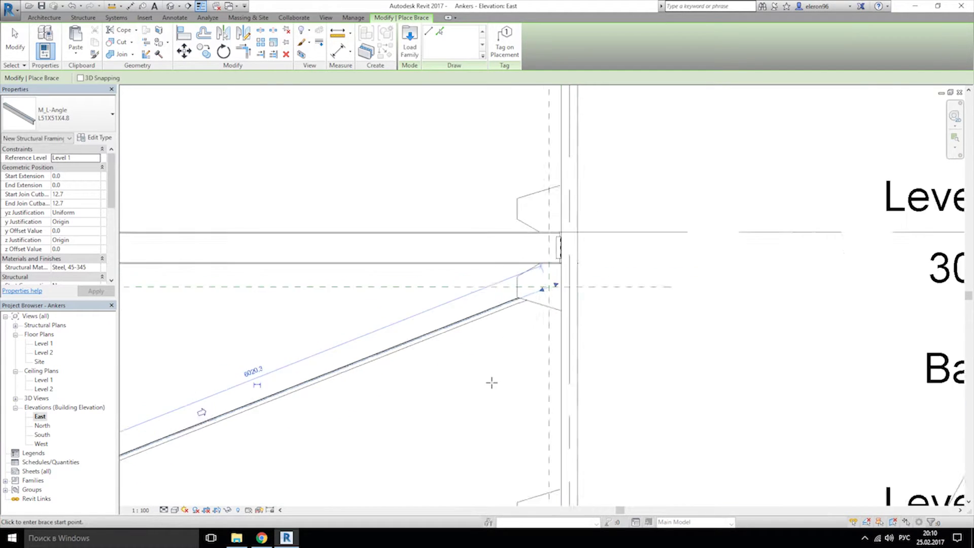
scroll(491, 383, down, 1)
middle_drag(492, 382, 589, 309)
key(Escape)
key(Escape)
middle_drag(347, 367, 429, 335)
Step: Open the 3D view and examine the new L-angle brace's position between the columns and its properties
click(172, 6)
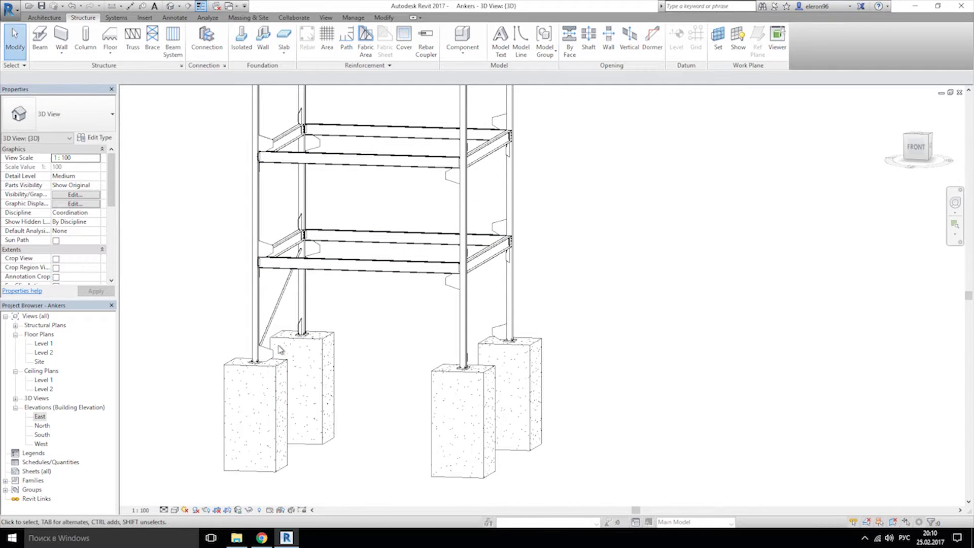
shift+middle_drag(284, 347, 430, 333)
click(435, 327)
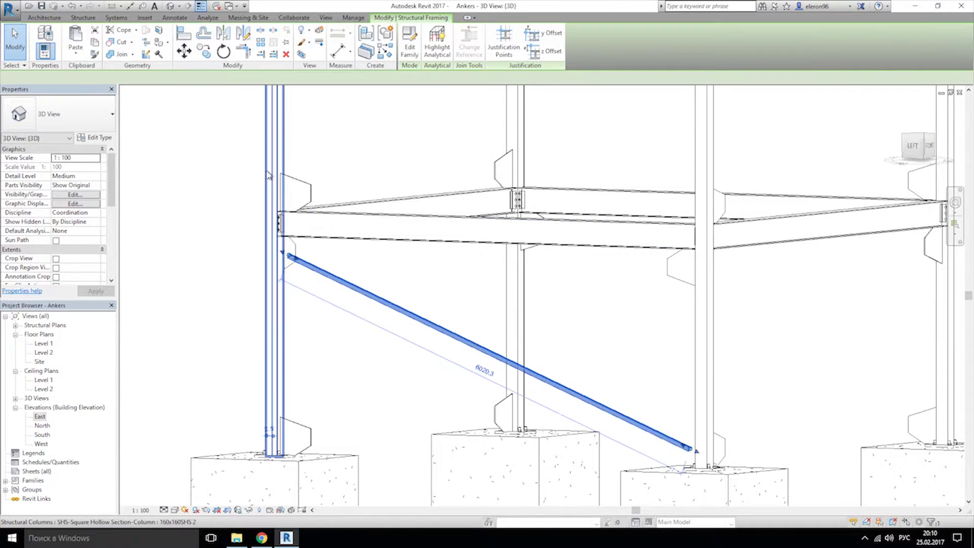
middle_drag(420, 313, 327, 257)
mouse_move(112, 183)
mouse_down()
mouse_move(108, 244)
mouse_move(121, 181)
mouse_up()
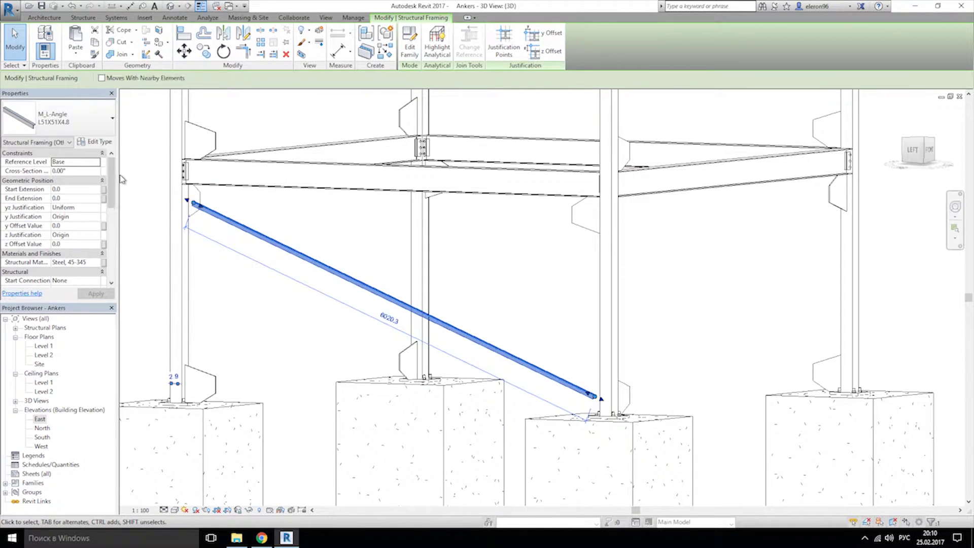
scroll(259, 232, down, 2)
scroll(442, 296, down, 2)
key(Escape)
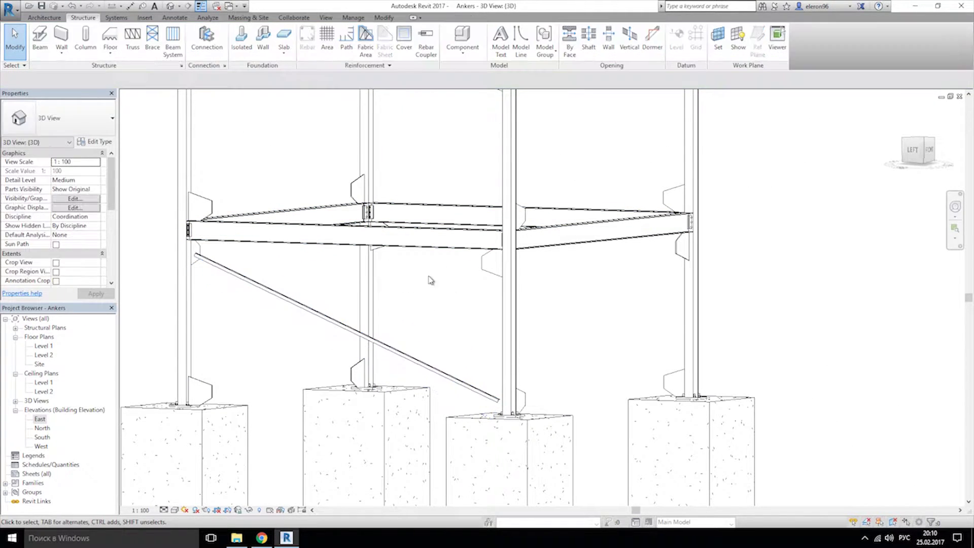
Step: Open the Level 1 floor plan and set its visual style to Wireframe
double_click(40, 346)
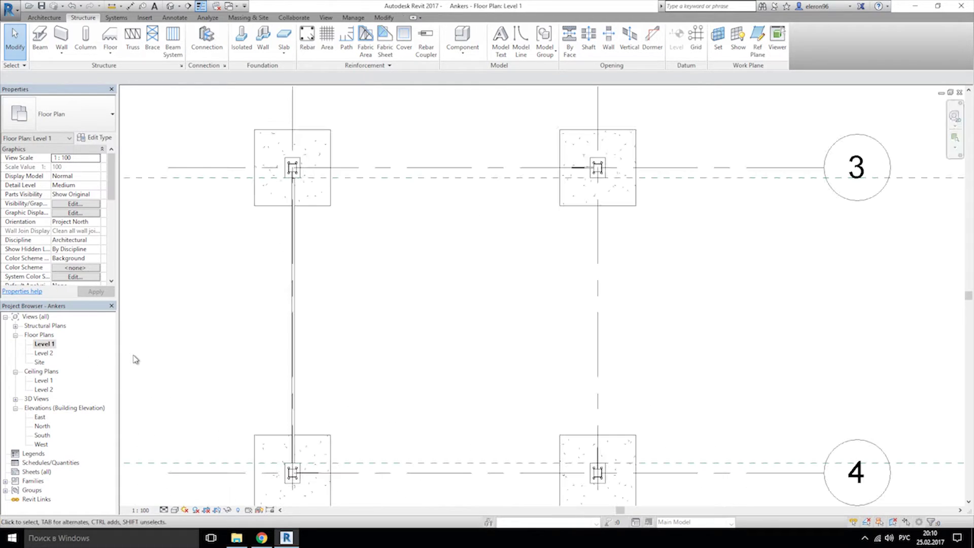
scroll(284, 249, up, 2)
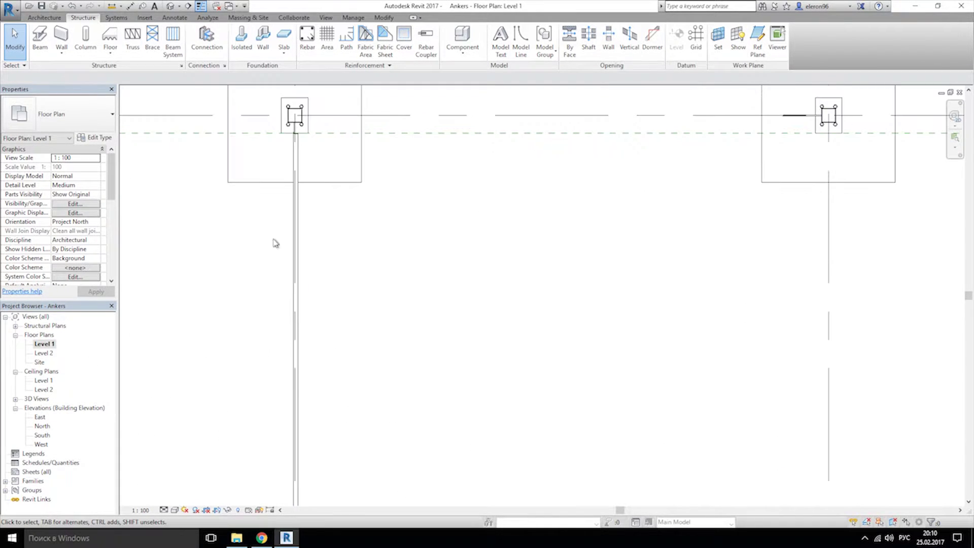
click(174, 509)
click(208, 449)
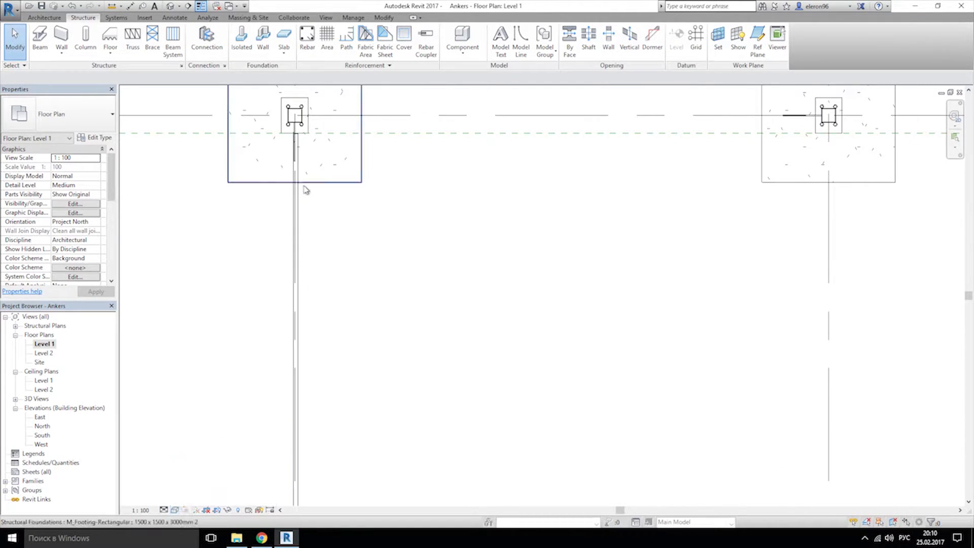
Step: Examine in the Level 1 plan how the L-angle brace sits against the gusset plate at grid 3
middle_drag(291, 134, 326, 242)
scroll(325, 243, up, 7)
scroll(361, 310, down, 10)
middle_drag(624, 366, 364, 274)
scroll(371, 276, down, 3)
scroll(242, 257, up, 5)
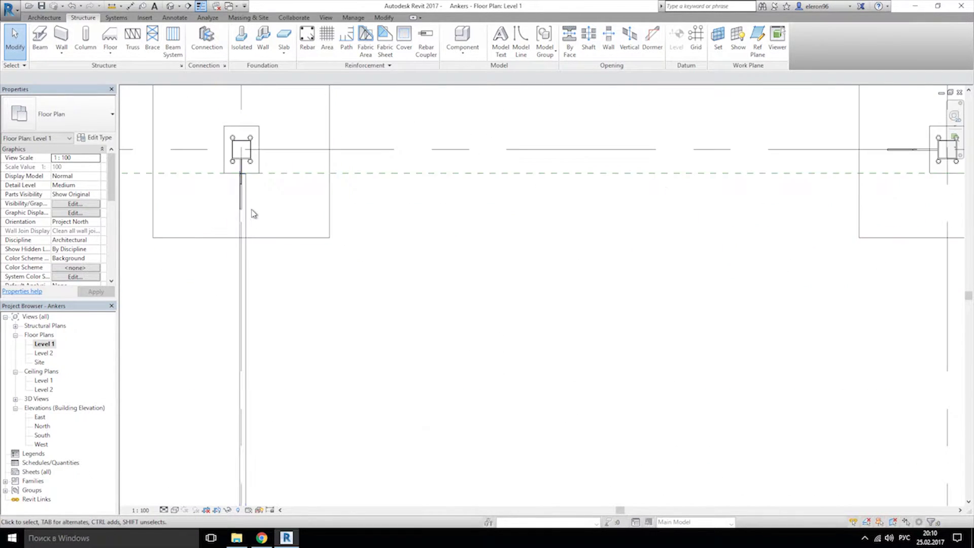
scroll(251, 210, up, 4)
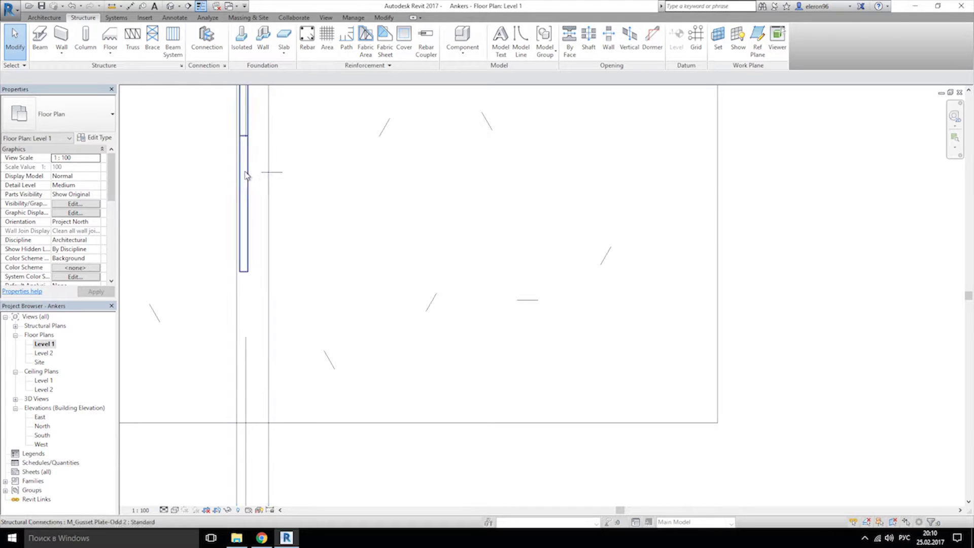
key(Tab)
scroll(244, 198, down, 5)
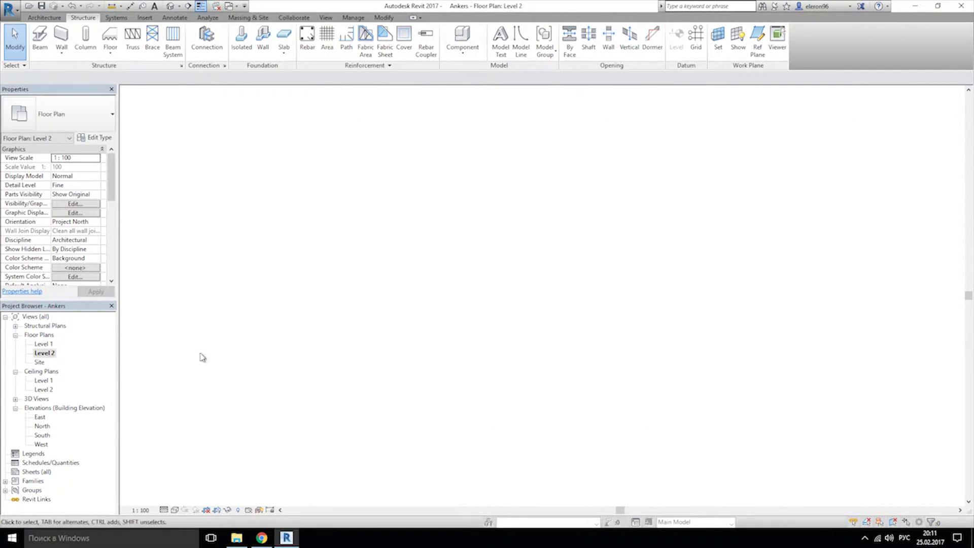
Step: Open the Level 2 floor plan and set its visual style to Wireframe
scroll(328, 238, up, 5)
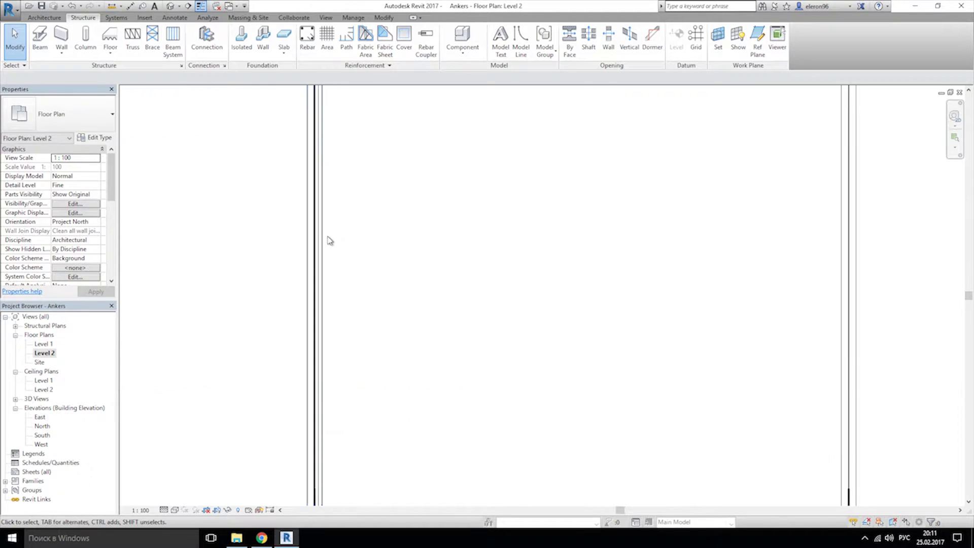
click(175, 509)
click(202, 301)
Step: Move the L-angle brace from the intersection of grids 1 and 3 to the intersection of grids 2 and 3
scroll(304, 302, up, 3)
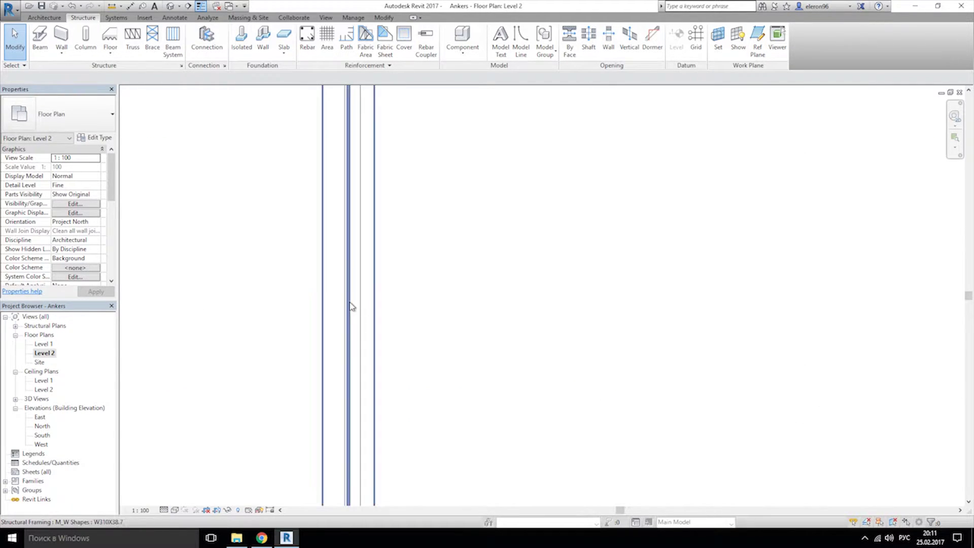
key(Tab)
key(Tab)
key(Tab)
key(Tab)
key(Tab)
key(Tab)
key(Tab)
click(346, 310)
scroll(396, 315, down, 5)
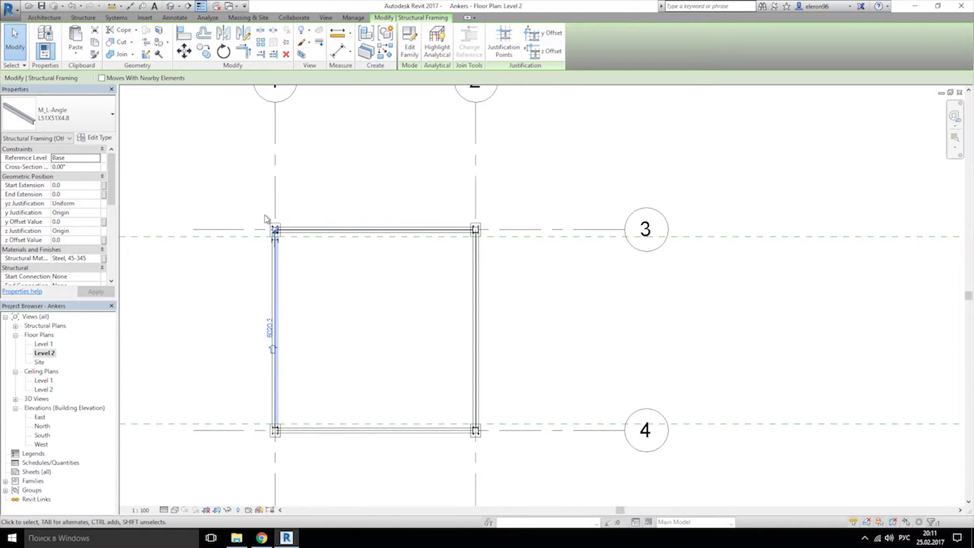
scroll(264, 219, up, 10)
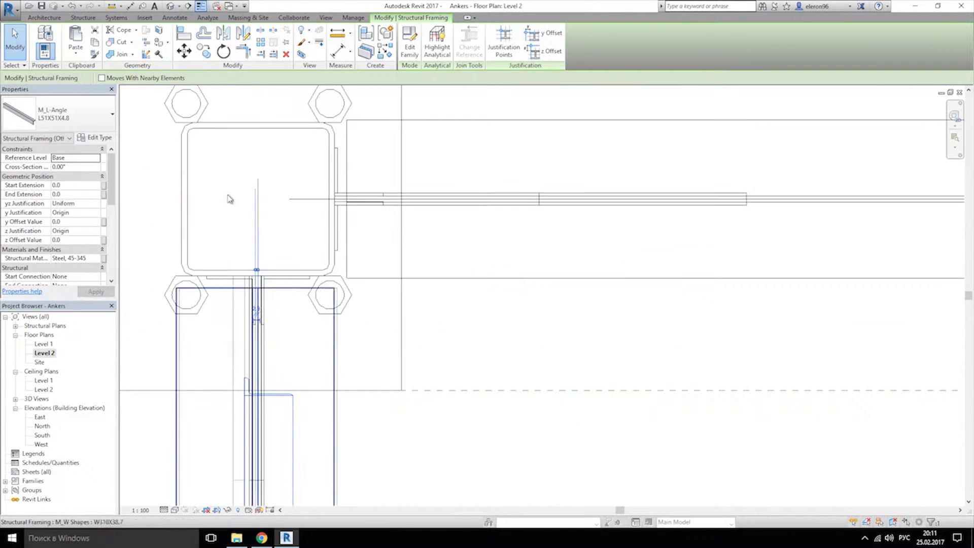
click(184, 53)
scroll(234, 256, up, 4)
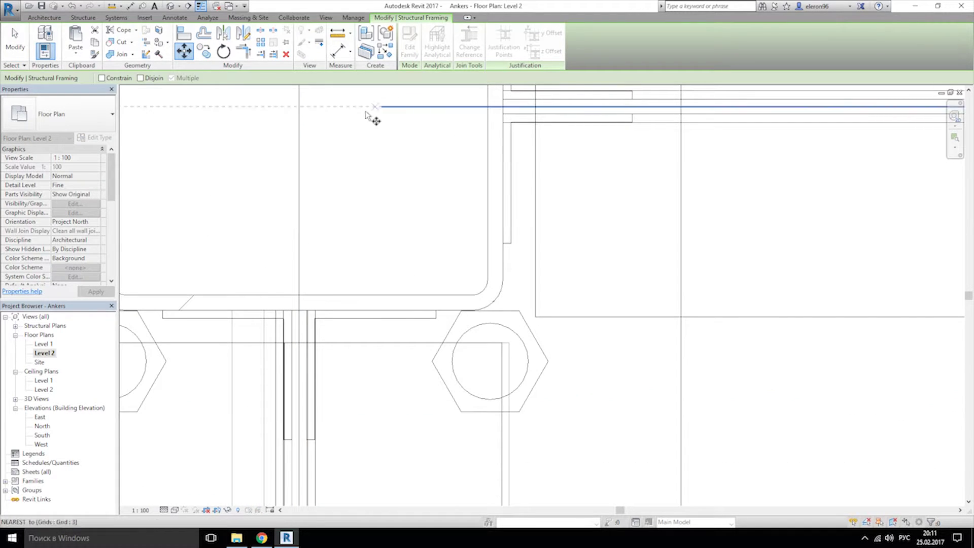
click(302, 121)
scroll(348, 169, up, 5)
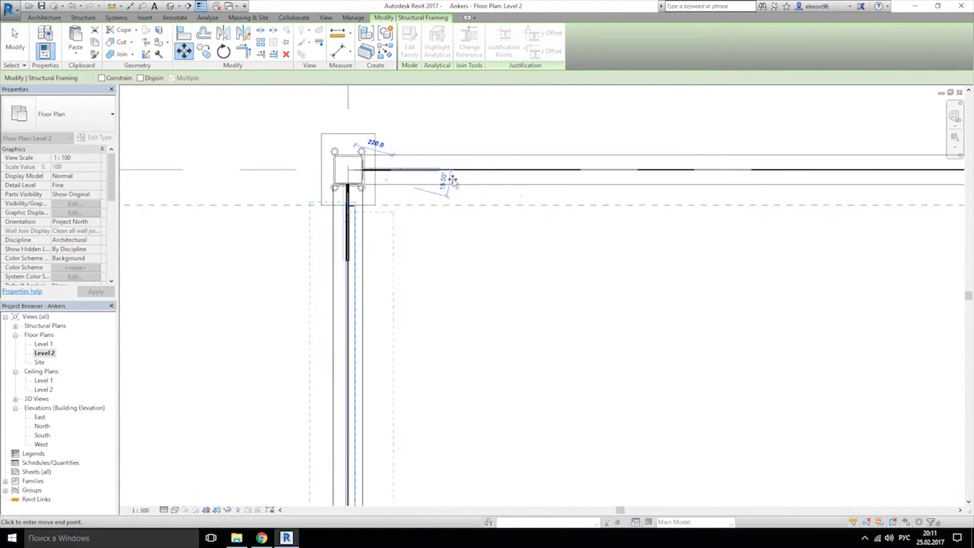
scroll(411, 203, up, 5)
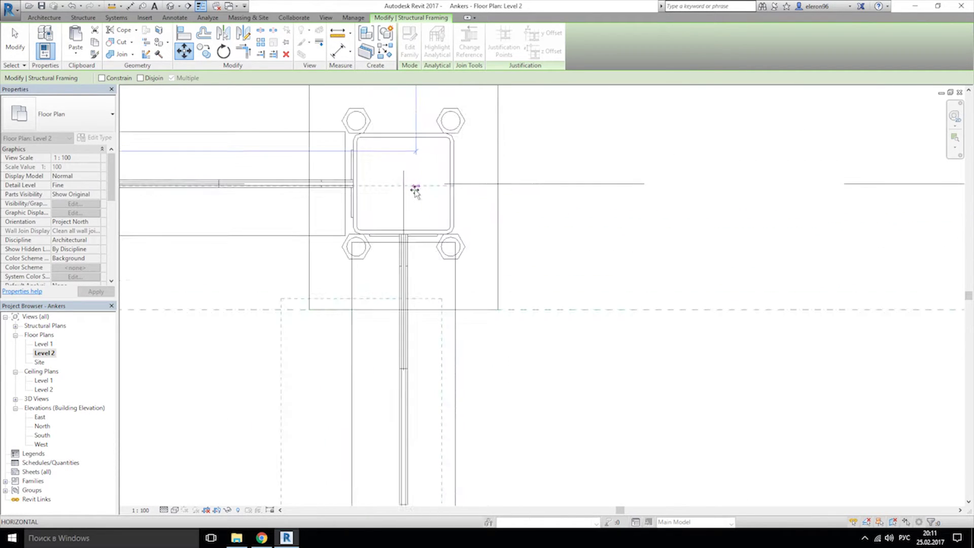
click(403, 187)
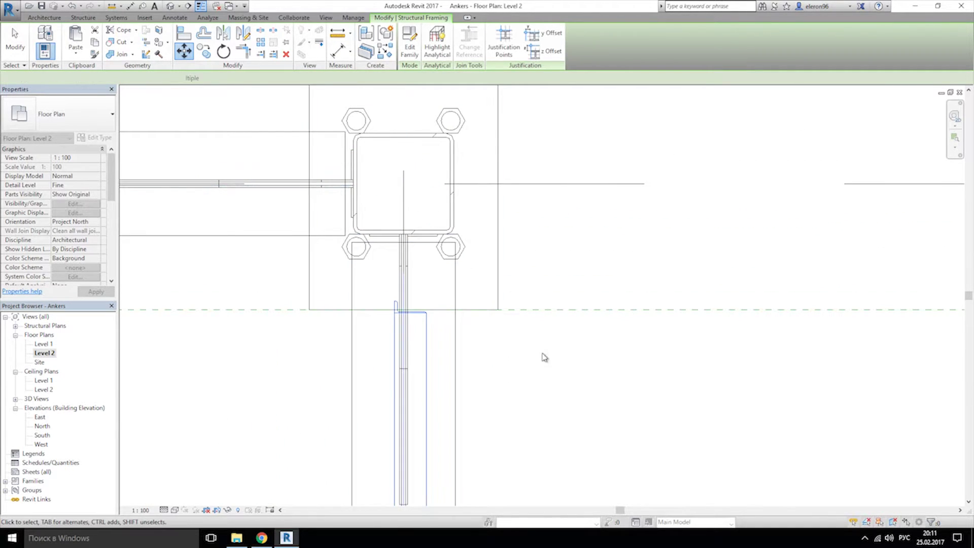
Step: Examine the moved brace's offset from the gusset plate near the column at grids 2 and 3
scroll(370, 260, up, 5)
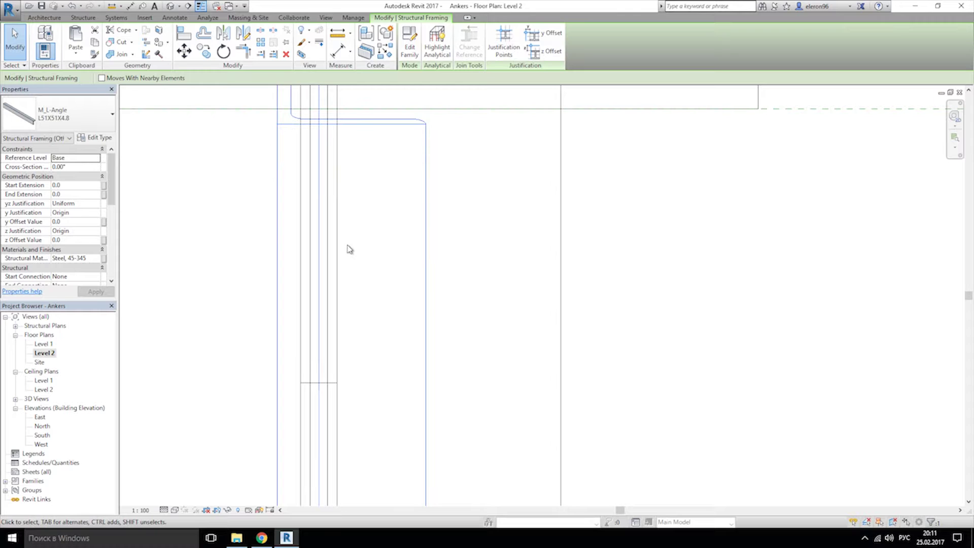
click(348, 251)
click(336, 245)
click(327, 242)
middle_drag(345, 189, 368, 272)
scroll(363, 234, down, 5)
middle_drag(398, 320, 393, 242)
click(394, 241)
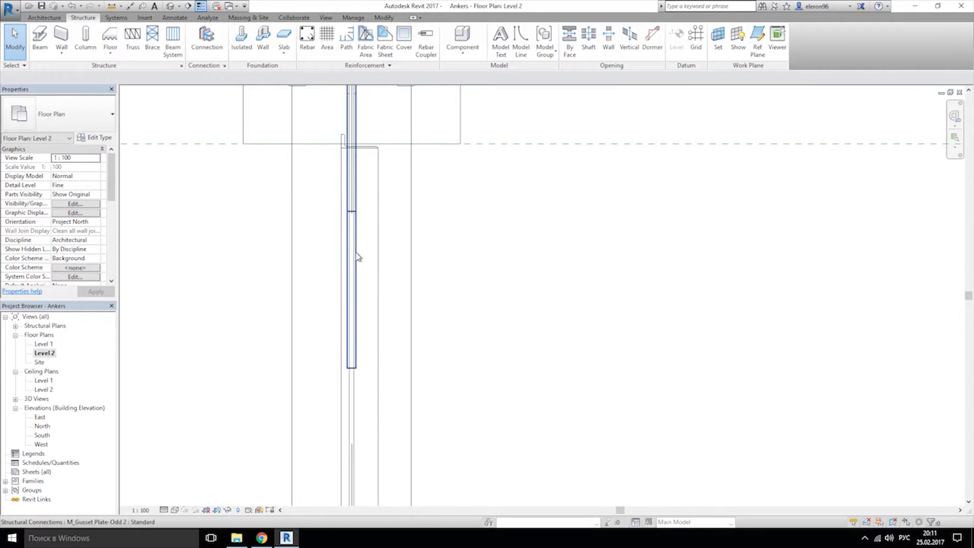
Step: Align the back face of the L-angle brace with the east face of the gusset plate at grid 2
key(Tab)
click(357, 257)
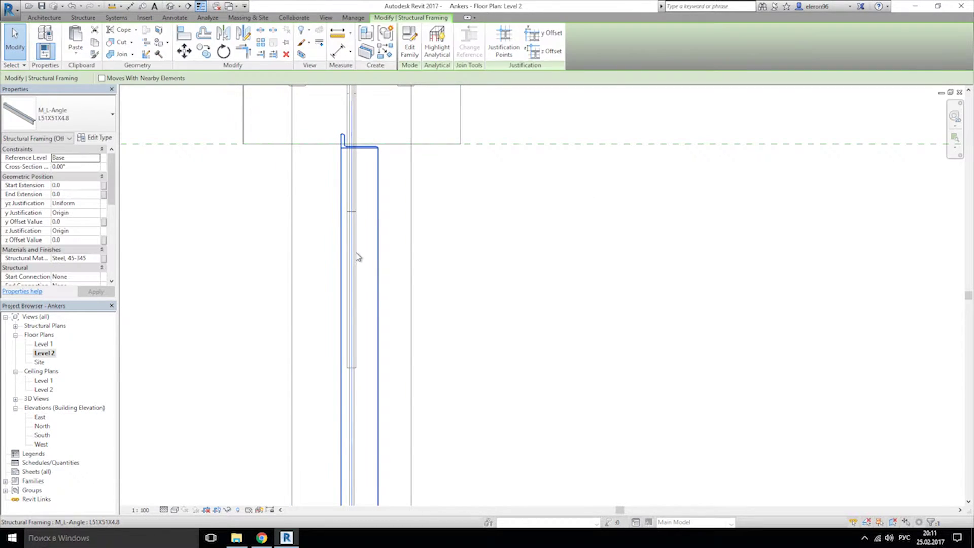
middle_drag(359, 164, 370, 200)
scroll(370, 200, down, 3)
scroll(376, 218, up, 6)
scroll(335, 212, up, 2)
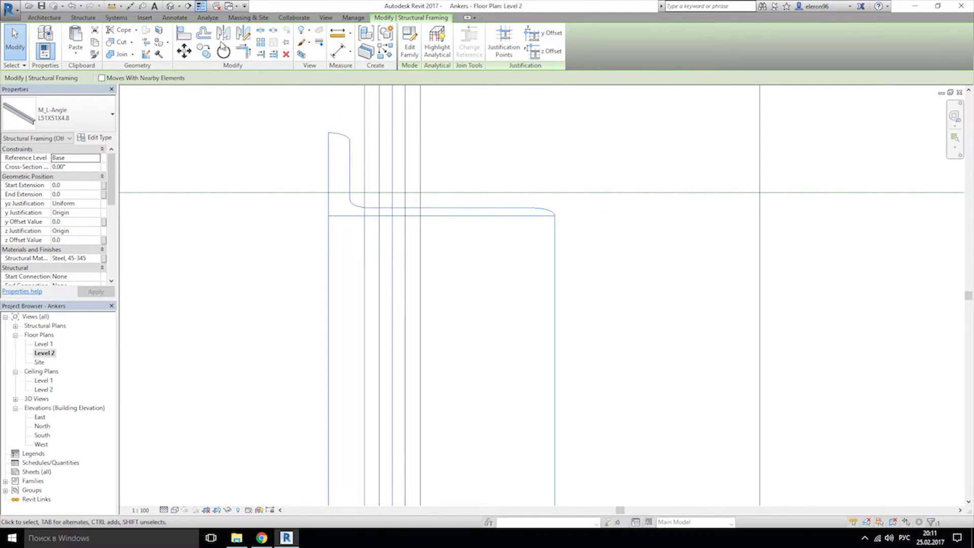
click(183, 34)
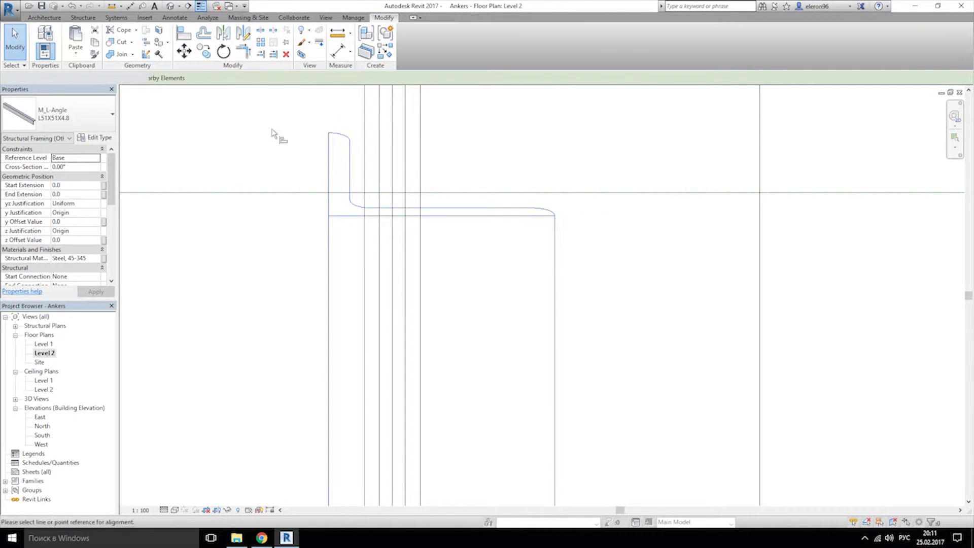
click(420, 248)
click(329, 251)
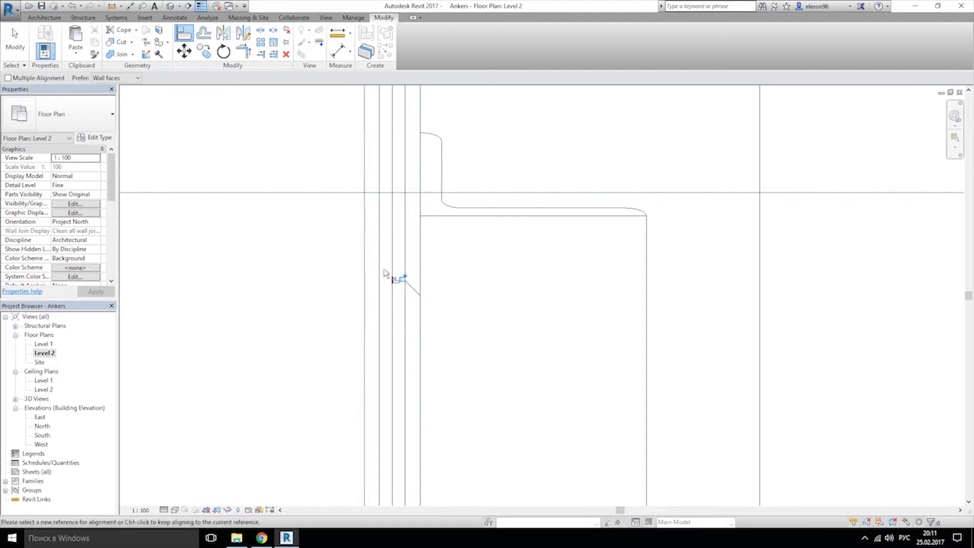
key(Escape)
key(Escape)
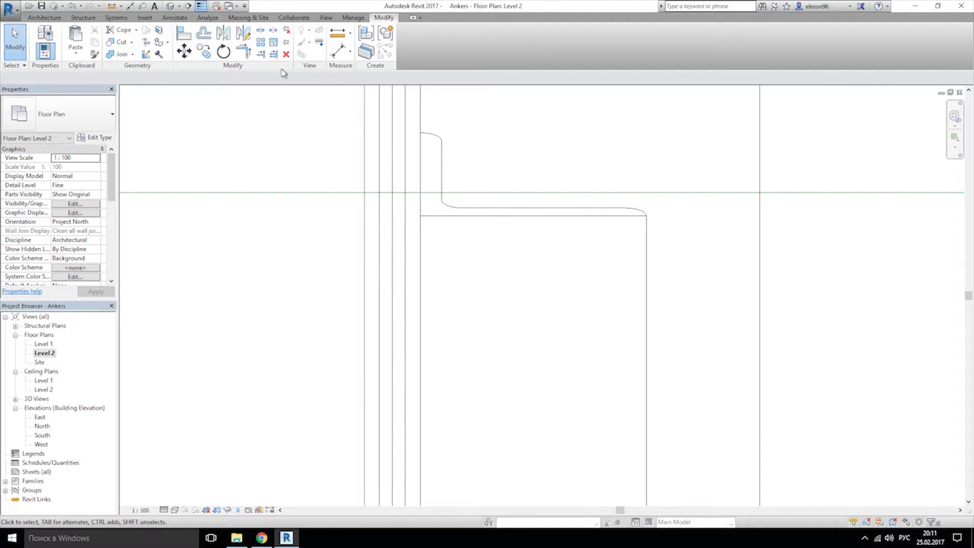
Step: Copy the lowest L-angle brace in the 3D view and paste it aligned to Level 2 and the levels above
click(171, 6)
shift+middle_drag(732, 280, 387, 294)
scroll(652, 377, up, 6)
scroll(632, 372, up, 3)
shift+middle_drag(676, 391, 643, 365)
scroll(636, 354, down, 2)
scroll(611, 354, down, 8)
middle_drag(741, 367, 477, 370)
click(477, 367)
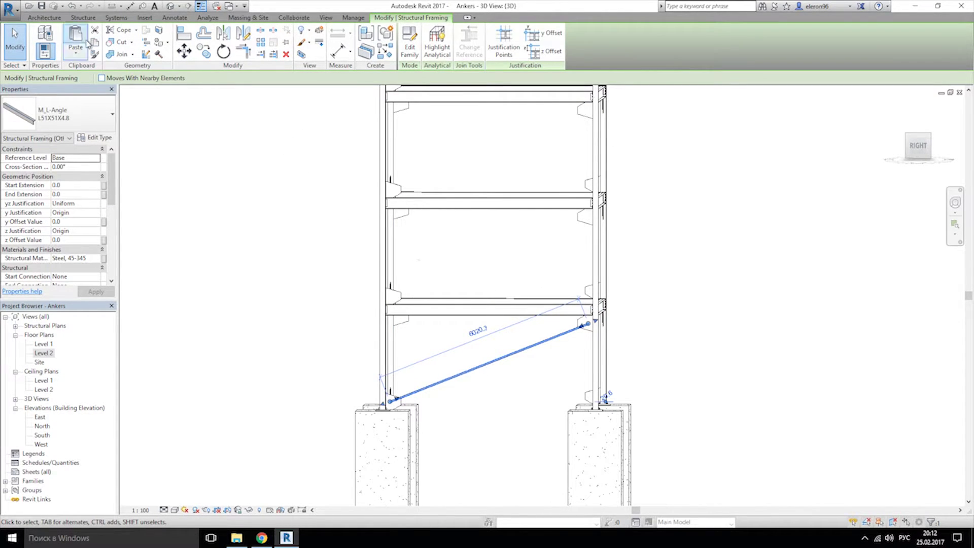
click(76, 57)
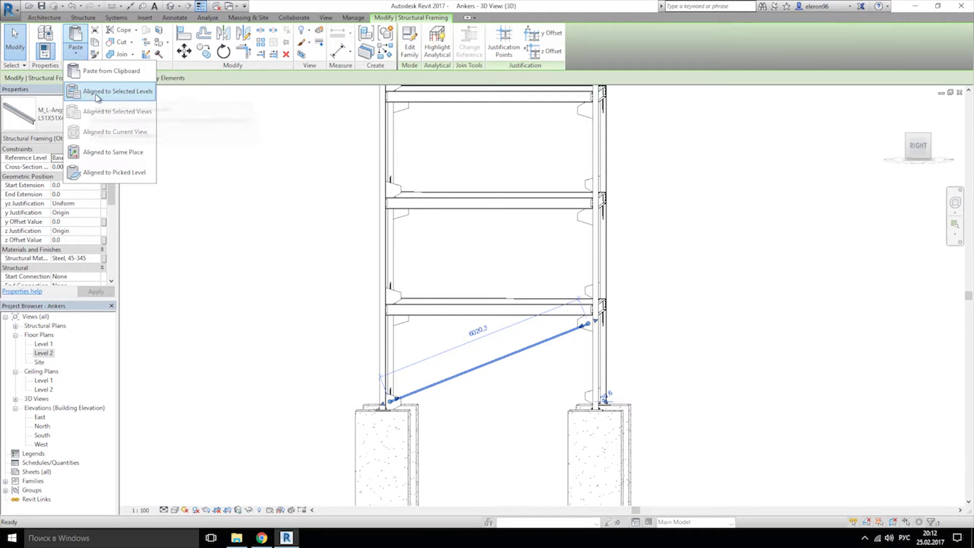
click(98, 97)
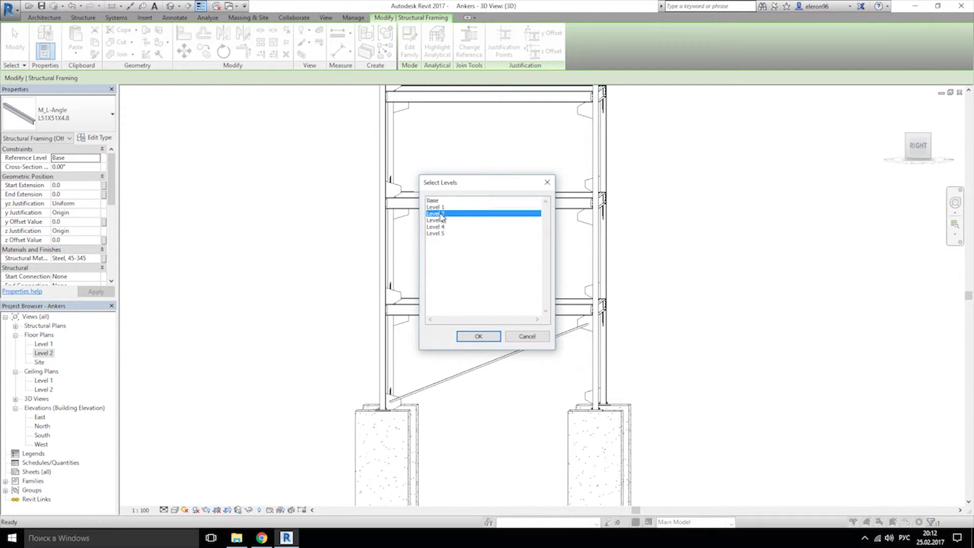
click(494, 338)
Step: Delete the surplus brace copy above the top of the steel frame
middle_drag(557, 215, 543, 393)
click(543, 176)
click(542, 145)
key(Delete)
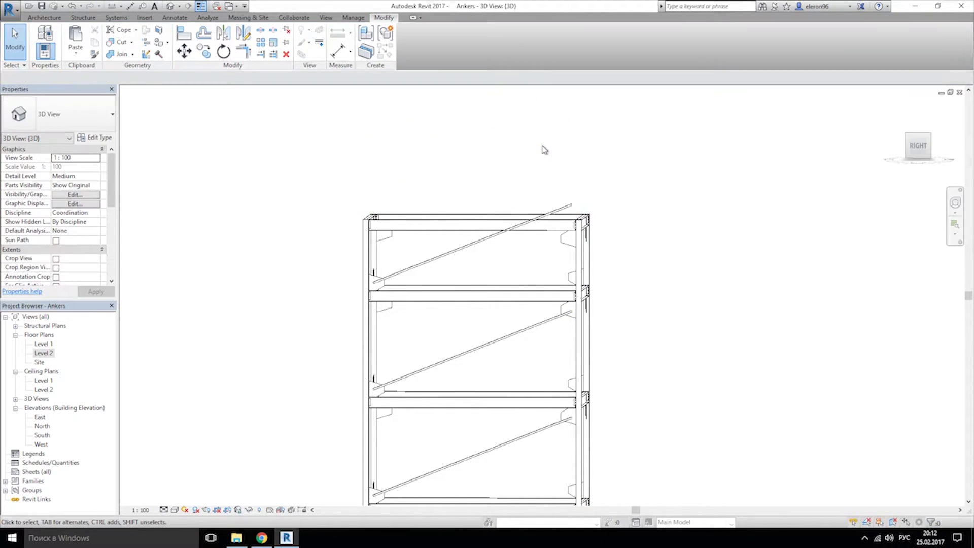
click(552, 214)
key(Escape)
middle_drag(643, 358, 628, 178)
middle_drag(466, 197, 506, 243)
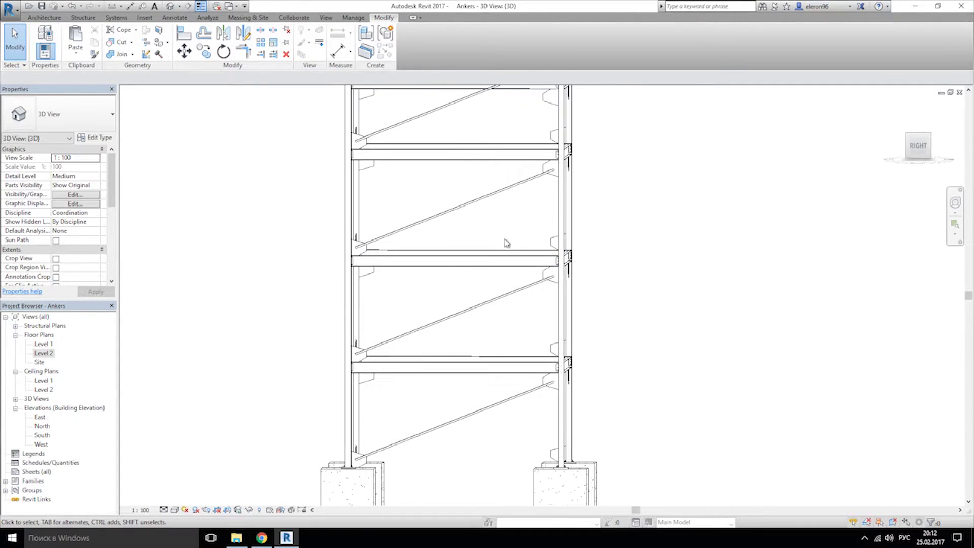
Step: In the East elevation, move the top brace's upper end down onto the gusset plate below Level 5, at the reference plane
double_click(39, 416)
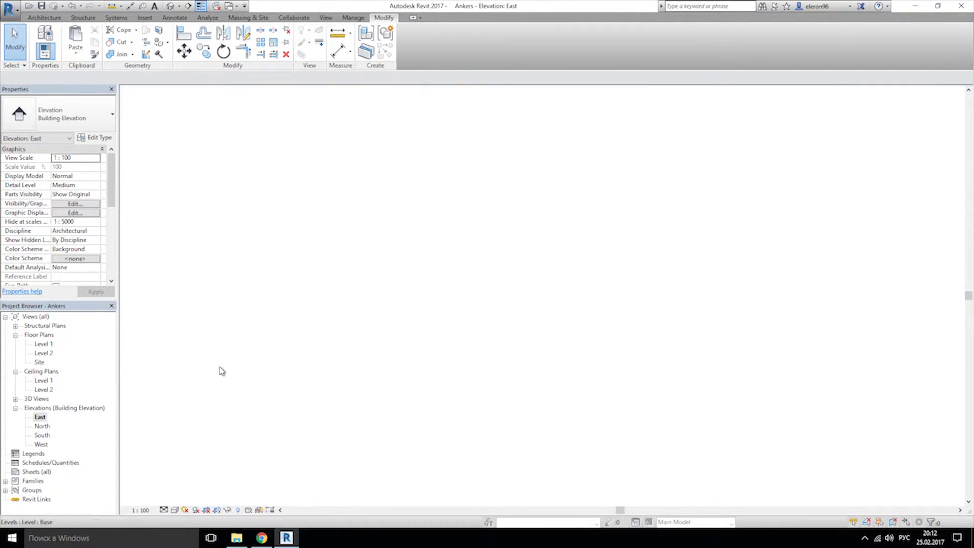
scroll(355, 248, down, 5)
scroll(396, 249, up, 5)
click(478, 224)
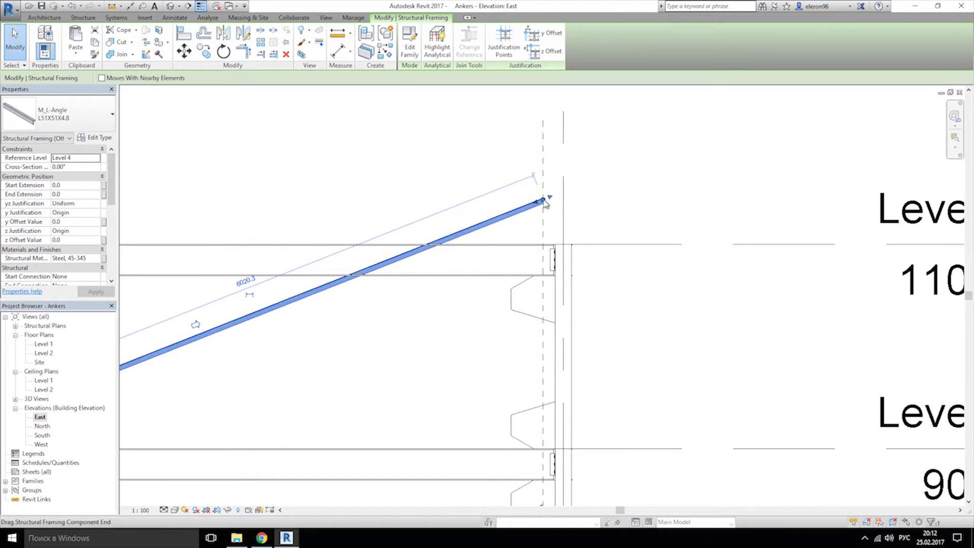
drag(543, 200, 512, 298)
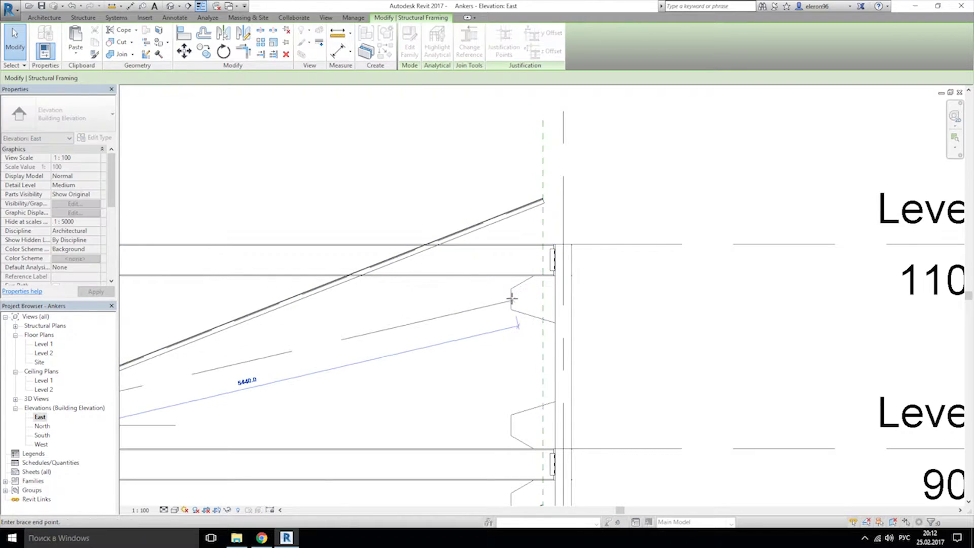
click(542, 295)
key(Escape)
key(Escape)
scroll(636, 299, down, 1)
scroll(636, 299, down, 3)
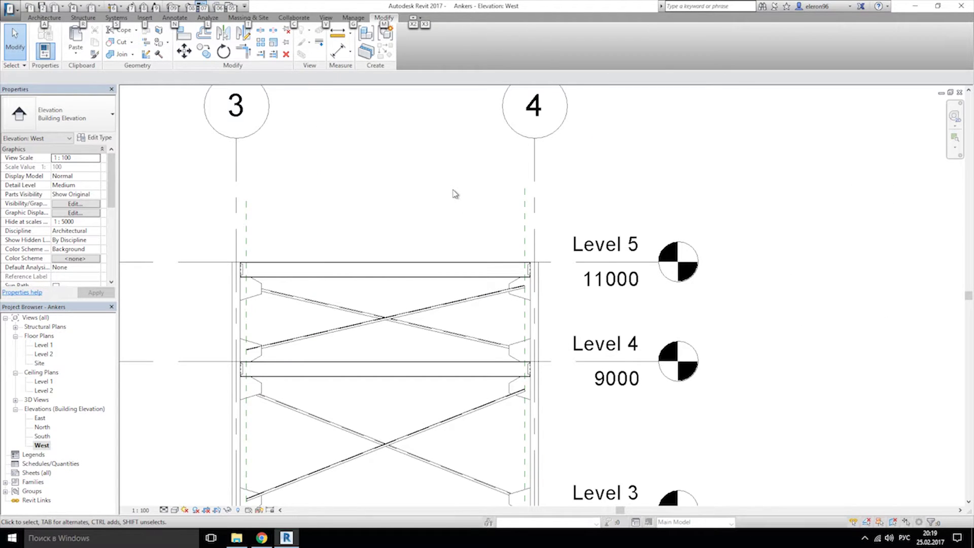
Step: Review the crossed braces in the West elevation and the 3D view, and open the Level 2 floor plan
middle_drag(428, 258, 396, 227)
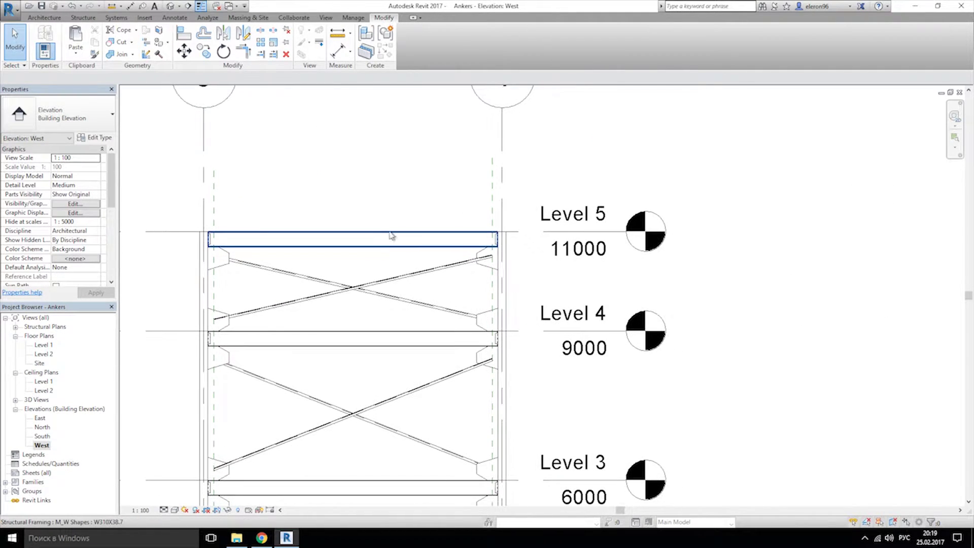
middle_drag(441, 358, 378, 402)
click(170, 6)
middle_drag(305, 369, 335, 363)
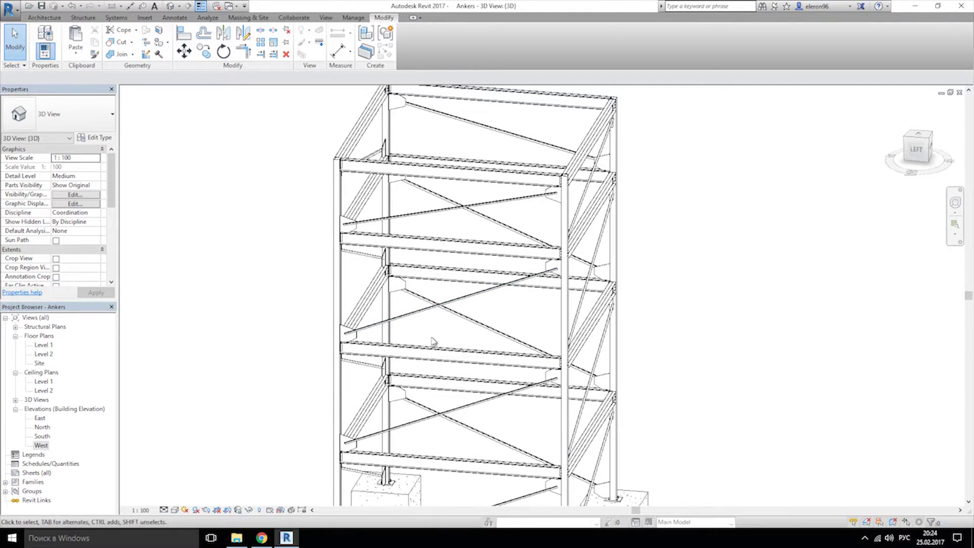
click(50, 346)
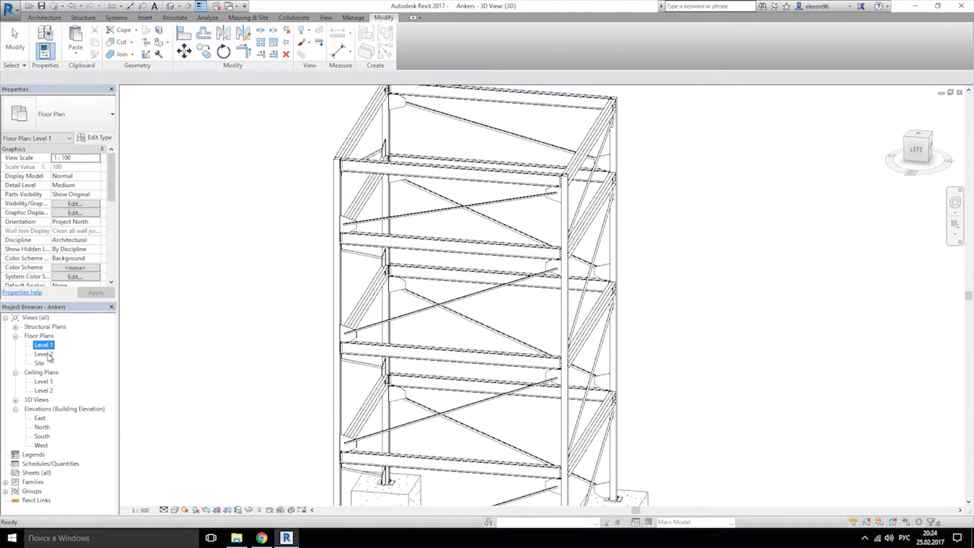
double_click(48, 354)
middle_drag(527, 441, 311, 354)
scroll(311, 354, down, 3)
scroll(311, 355, down, 2)
Step: Draw a Generic - 200mm wall about 570 mm long along the beam on grid 4, beside the corner column
click(44, 17)
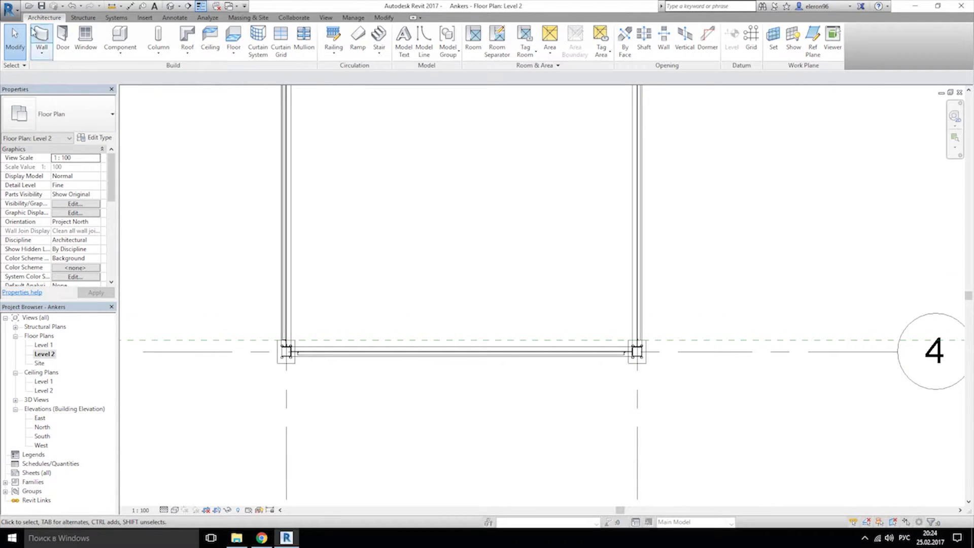
click(33, 32)
scroll(376, 292, up, 5)
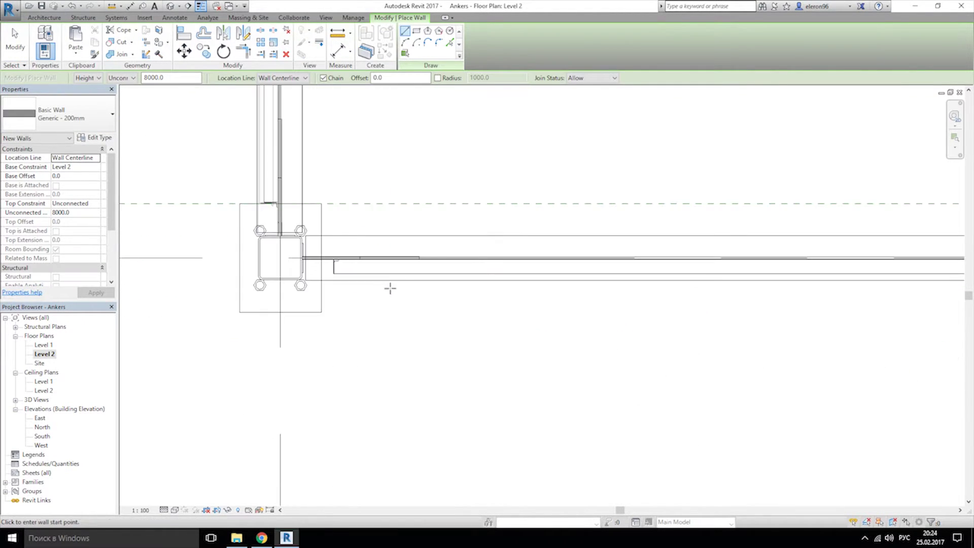
scroll(390, 288, up, 2)
click(216, 264)
click(452, 264)
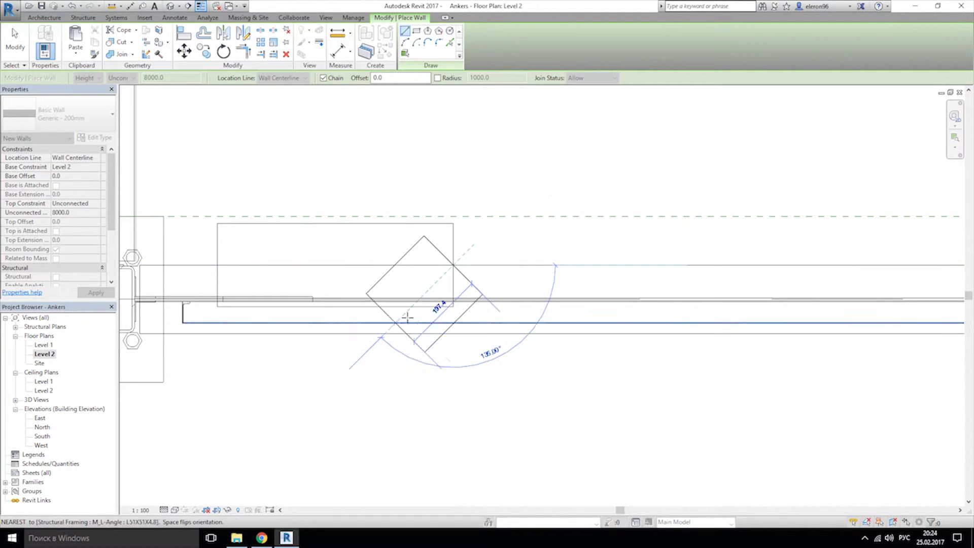
key(Escape)
key(Escape)
Step: Change the short wall's type to Generic - 90mm Brick and move it flush with the beam's inner edge
click(454, 286)
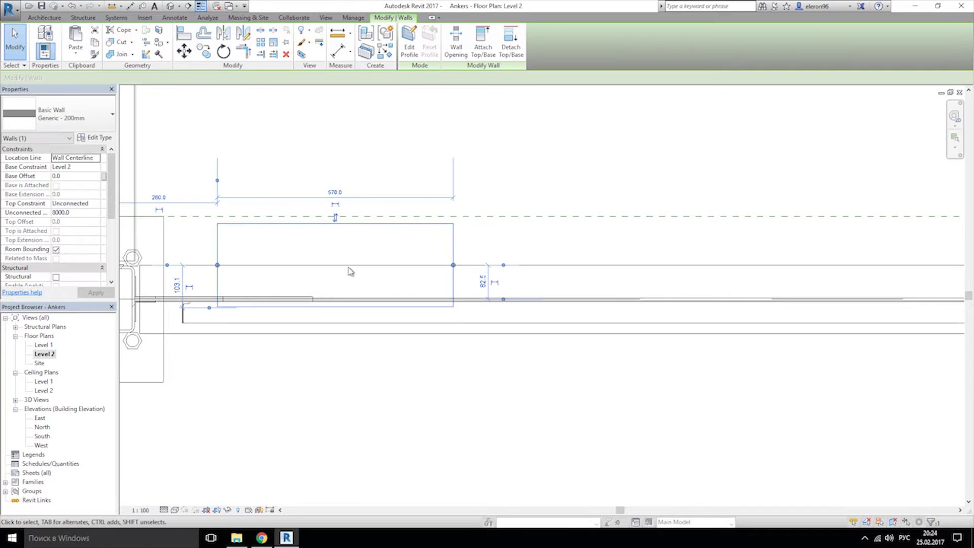
click(101, 124)
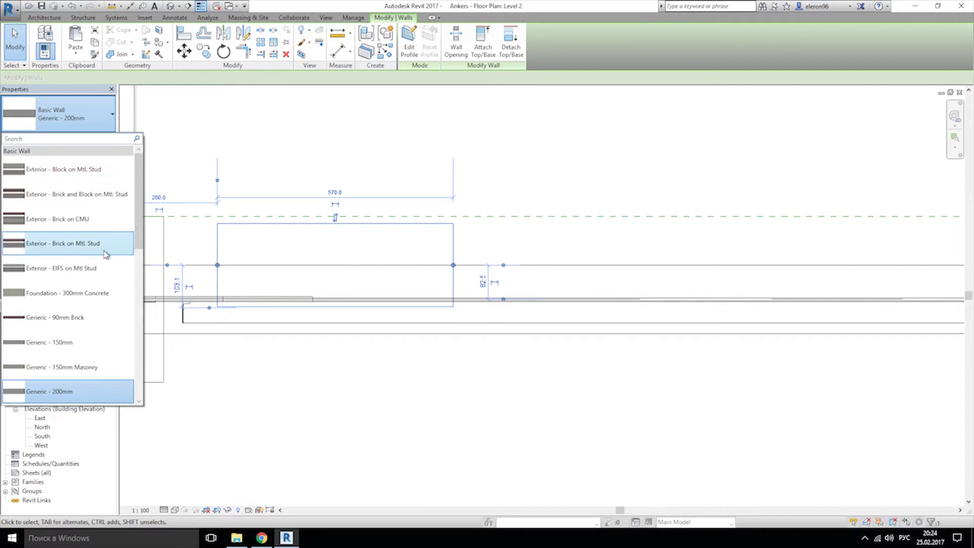
click(51, 317)
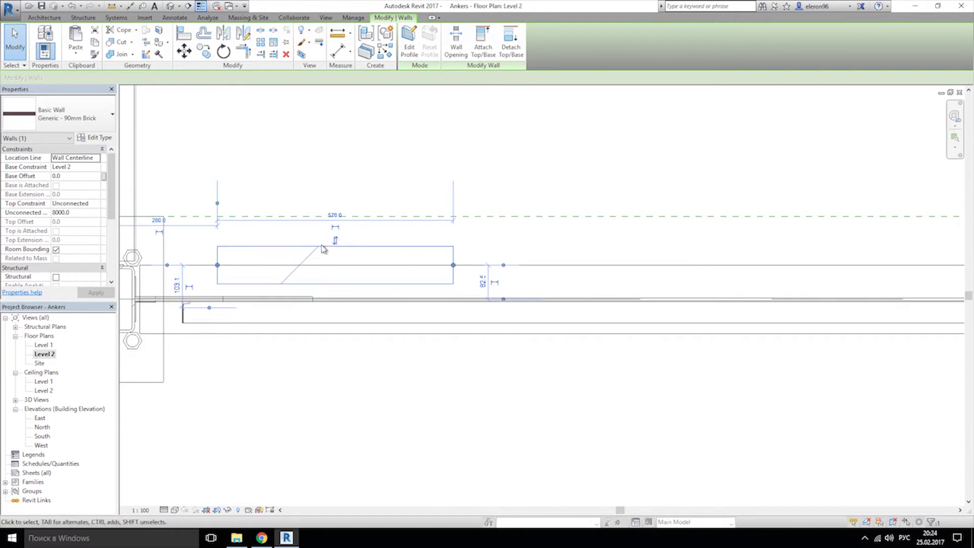
scroll(324, 263, up, 2)
drag(170, 232, 165, 261)
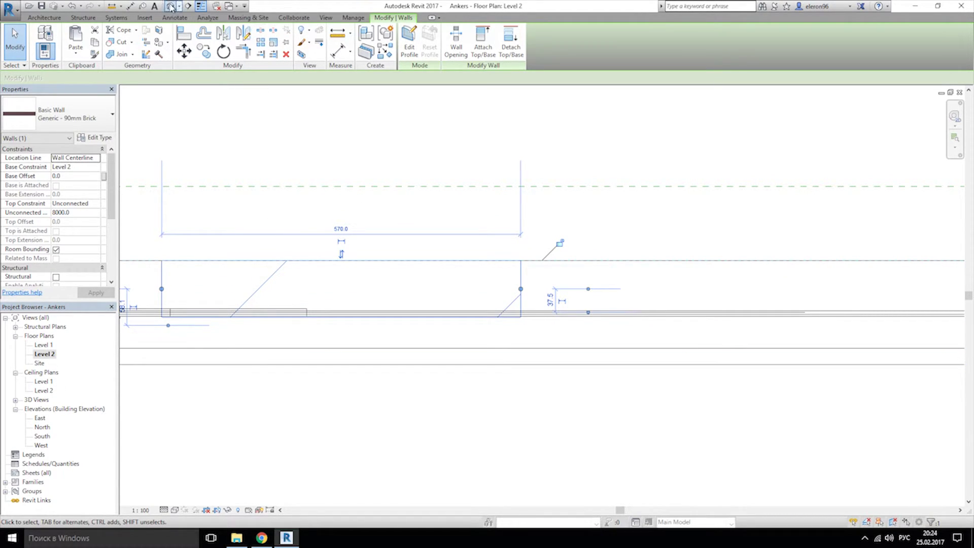
Step: In the 3D view, reduce the brick wall's unconnected height to 100 mm
click(170, 7)
scroll(456, 293, up, 5)
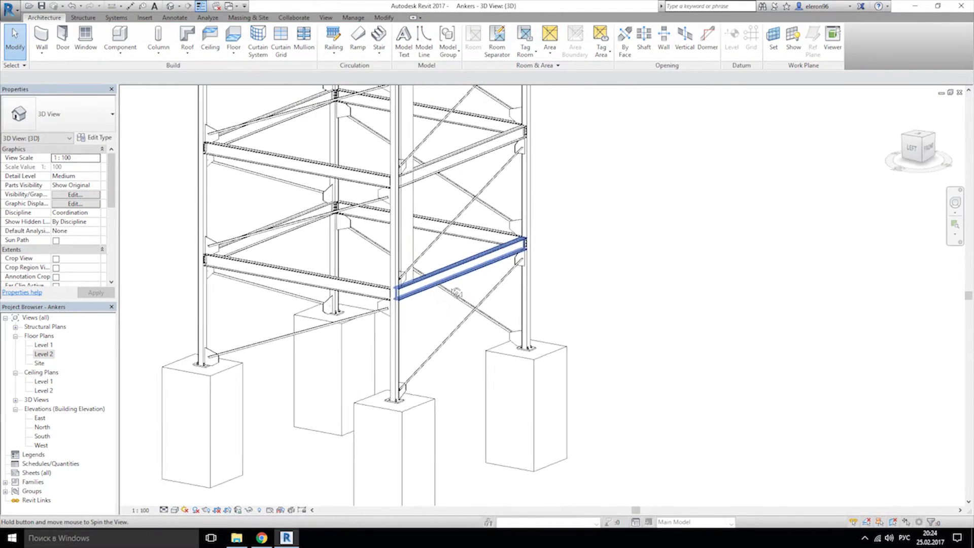
shift+middle_drag(456, 293, 380, 246)
middle_drag(300, 167, 326, 243)
click(325, 242)
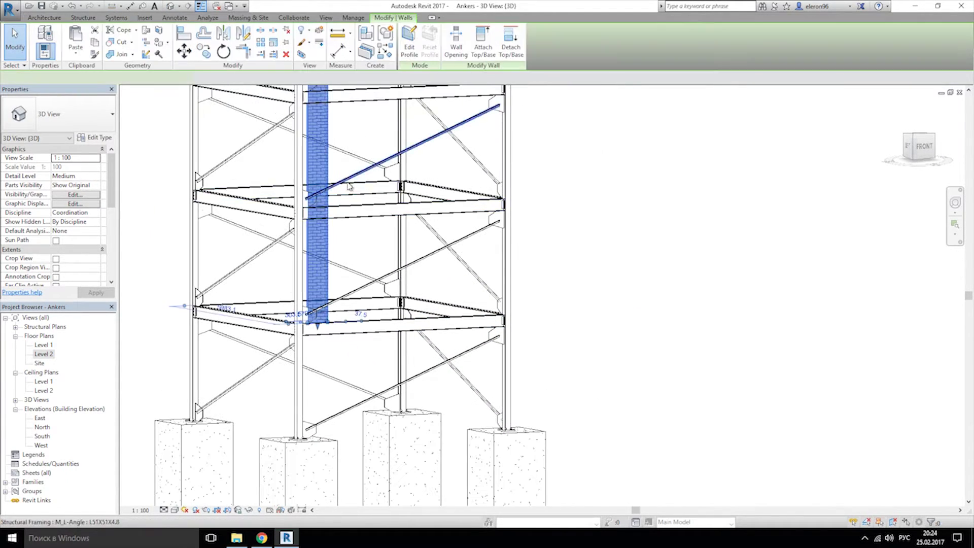
middle_drag(307, 114, 326, 240)
drag(335, 136, 338, 158)
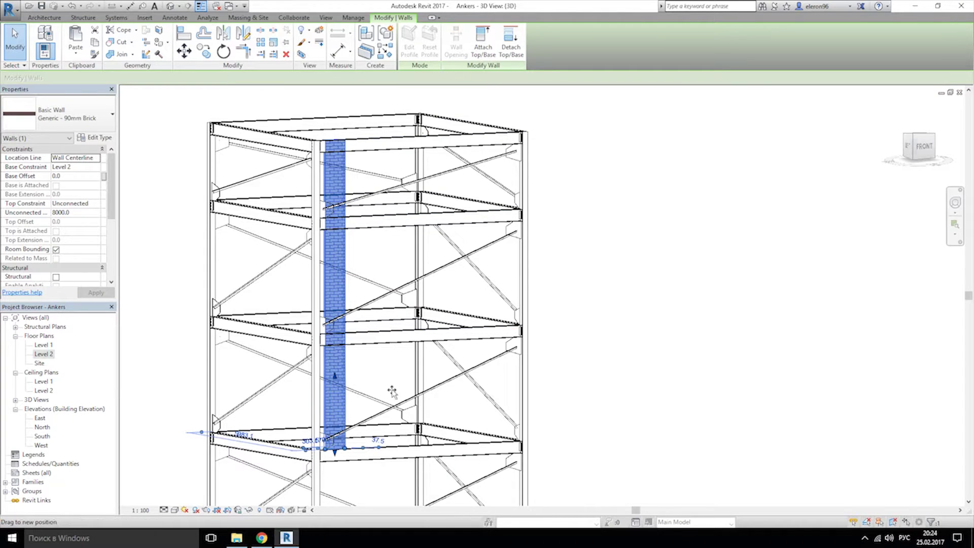
drag(392, 391, 355, 446)
scroll(354, 446, up, 8)
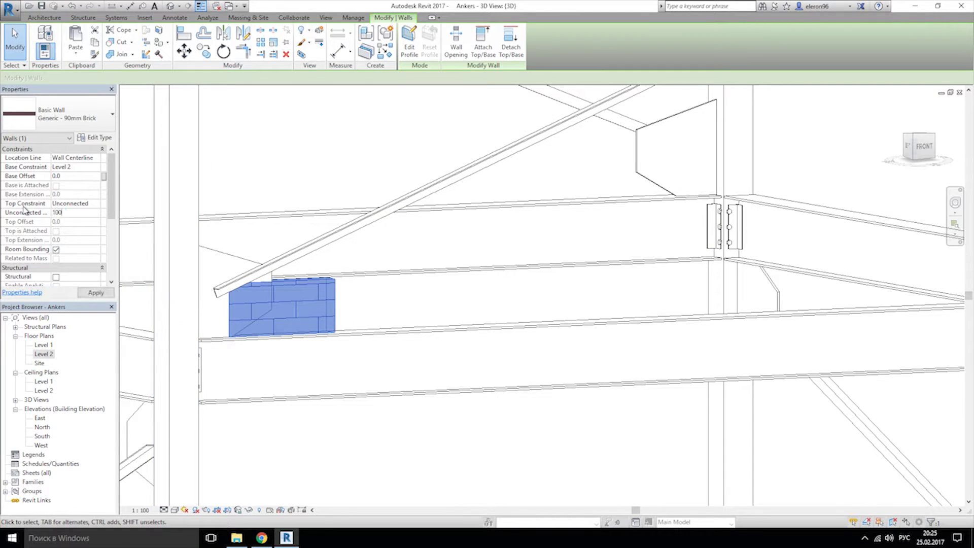
click(385, 293)
Step: Shift the low brick wall along the beam, away from the corner column, by changing its distance dimension
shift+middle_drag(450, 330, 593, 303)
scroll(417, 293, down, 4)
scroll(309, 302, up, 2)
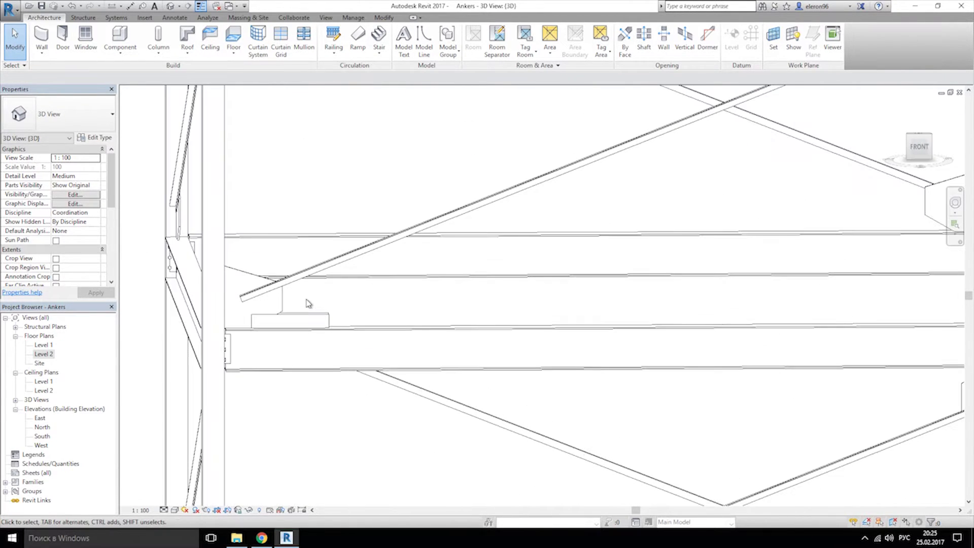
click(310, 317)
scroll(320, 332, up, 1)
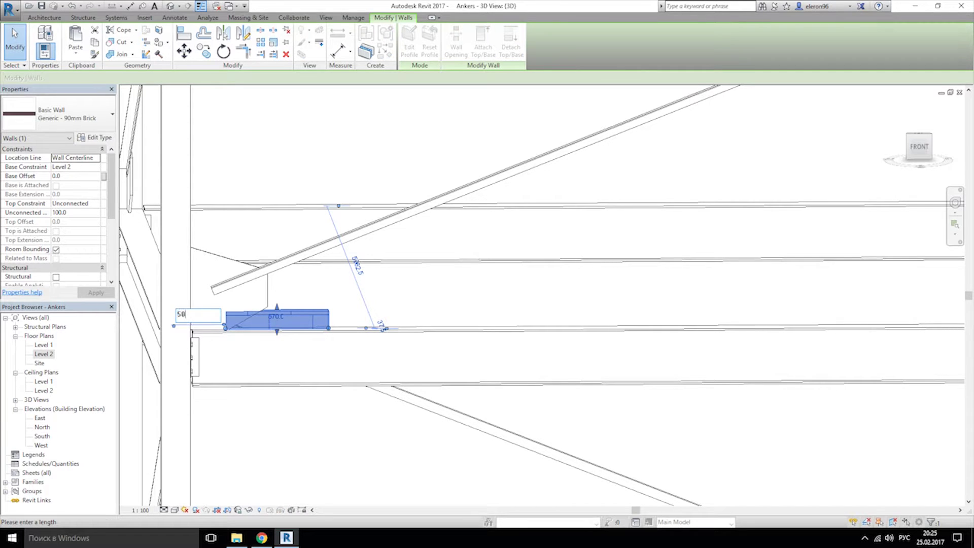
key(Return)
click(479, 302)
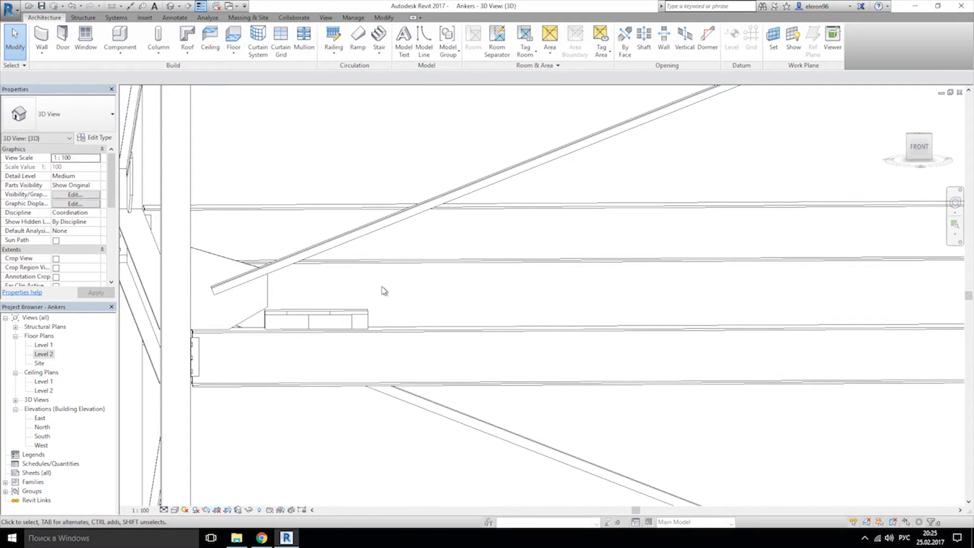
Step: Load the M_Cage Ladder family from the US Metric library's Specialty Equipment Ladders folder
click(119, 38)
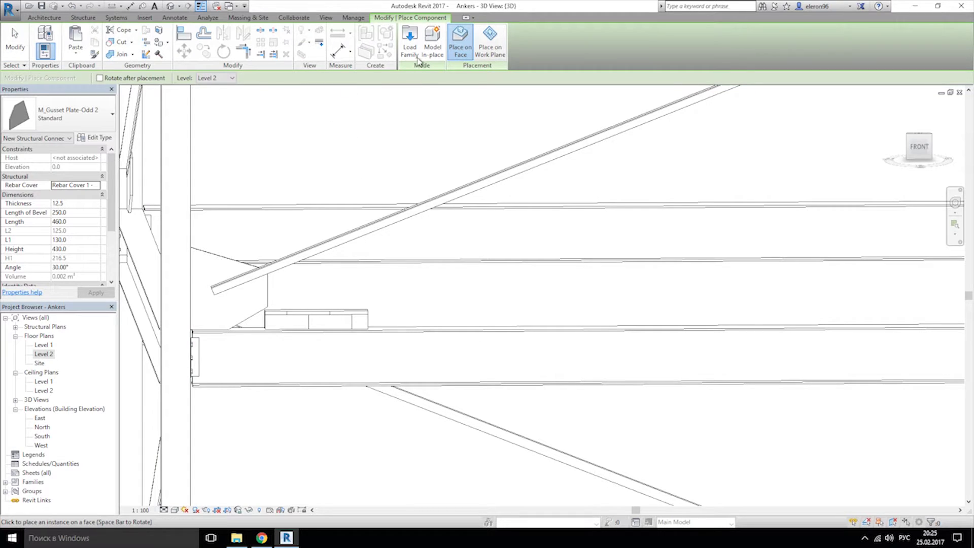
click(416, 43)
click(602, 165)
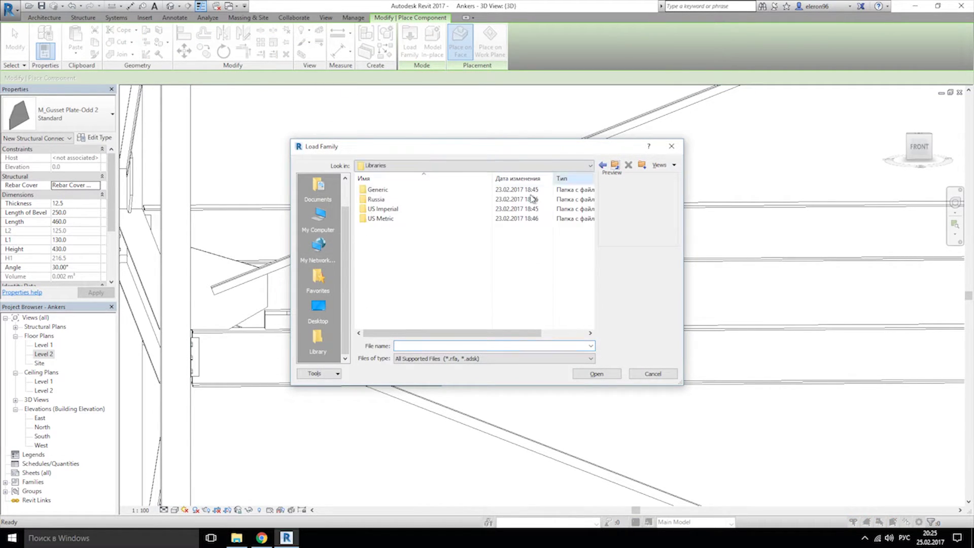
double_click(394, 219)
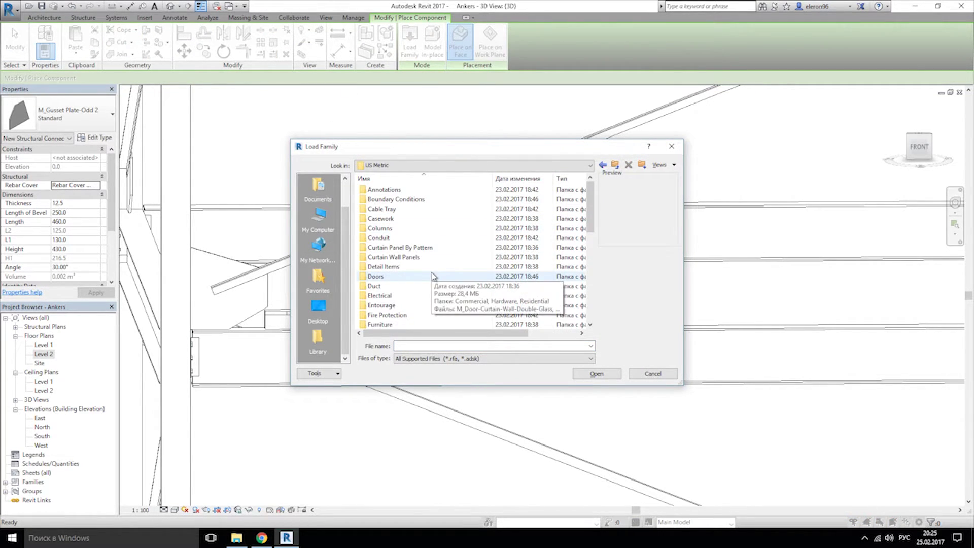
drag(589, 211, 588, 306)
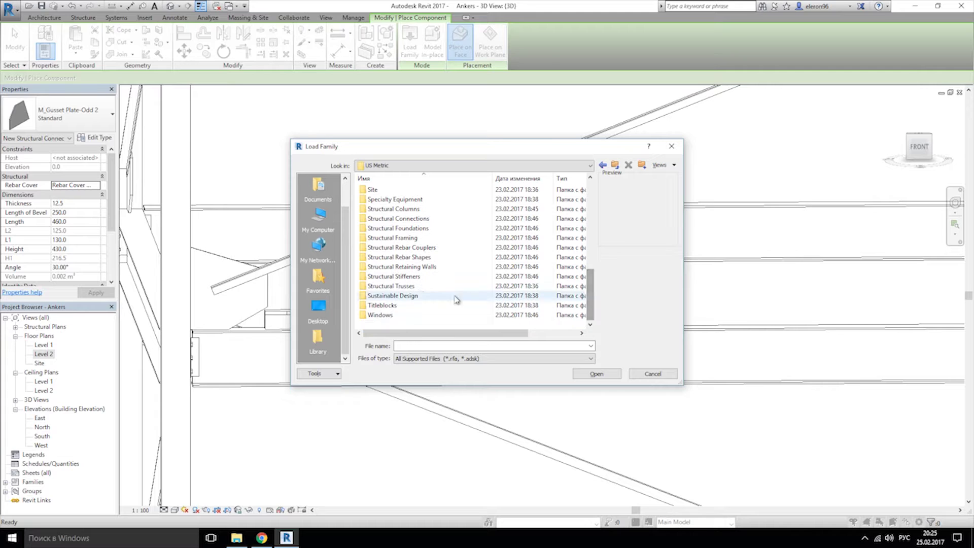
double_click(400, 200)
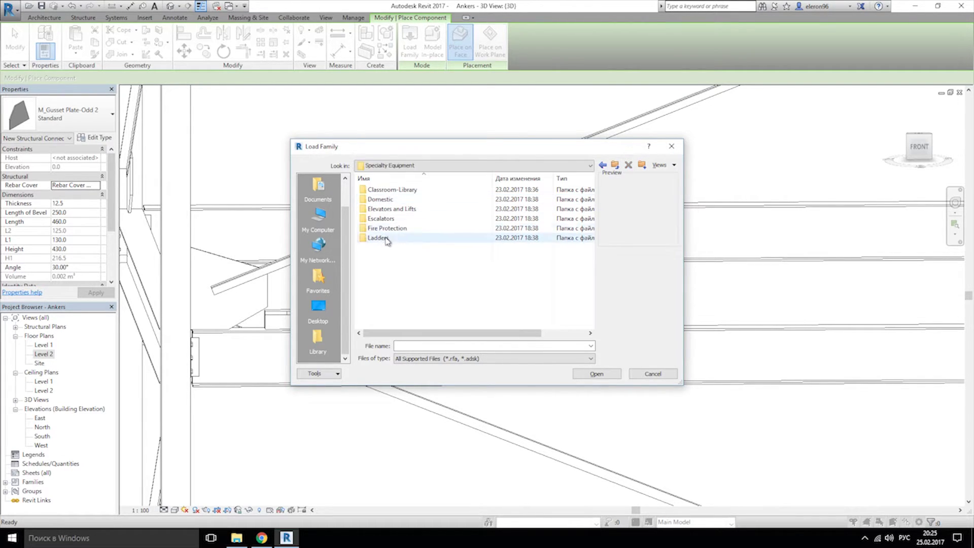
double_click(388, 244)
click(398, 199)
click(401, 190)
click(428, 200)
click(600, 373)
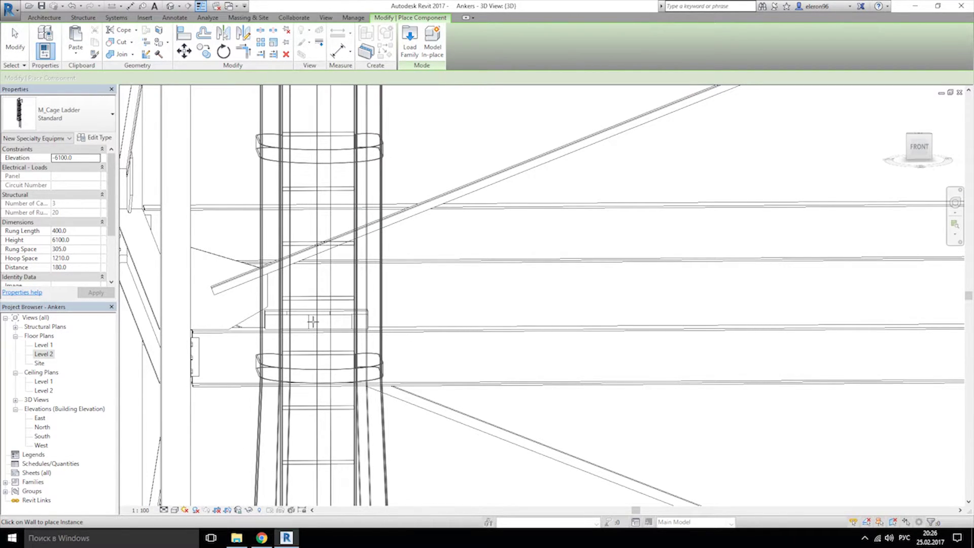
Step: Place a Standard M_Cage Ladder on the low brick wall and open the Level 2 floor plan
click(389, 327)
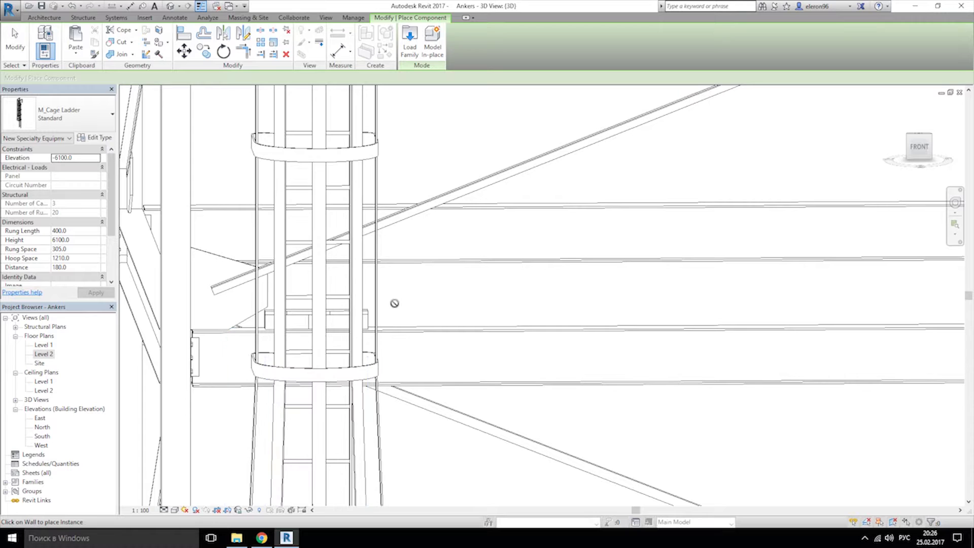
key(Escape)
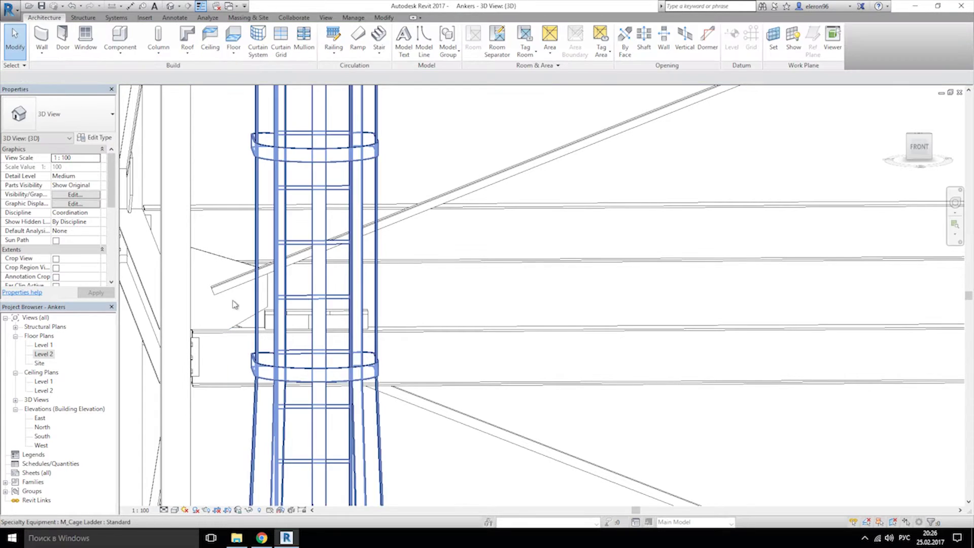
double_click(43, 354)
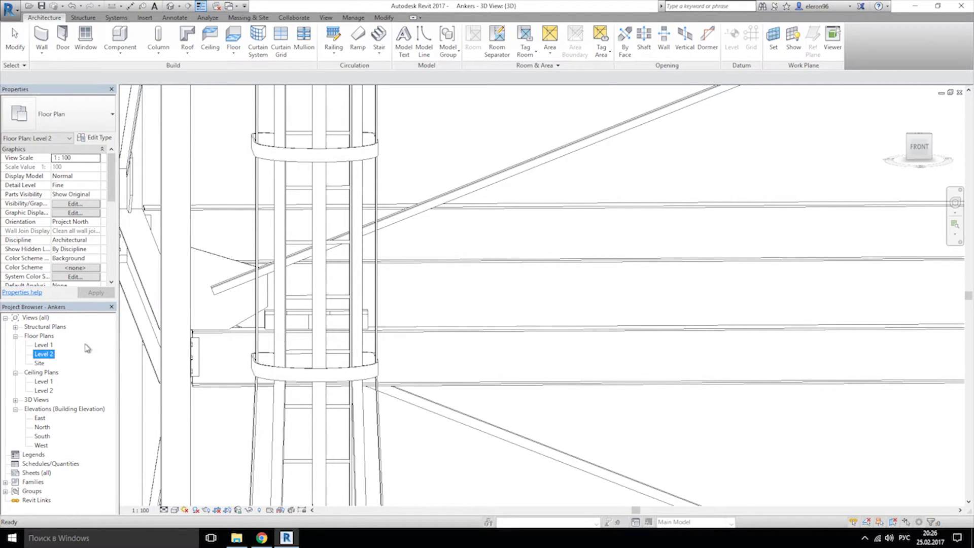
Step: Stretch both ends of the brick host wall beyond the ladder's two mounting brackets, to a total length of 825 mm
middle_drag(355, 335, 357, 264)
scroll(335, 294, down, 8)
scroll(330, 290, up, 6)
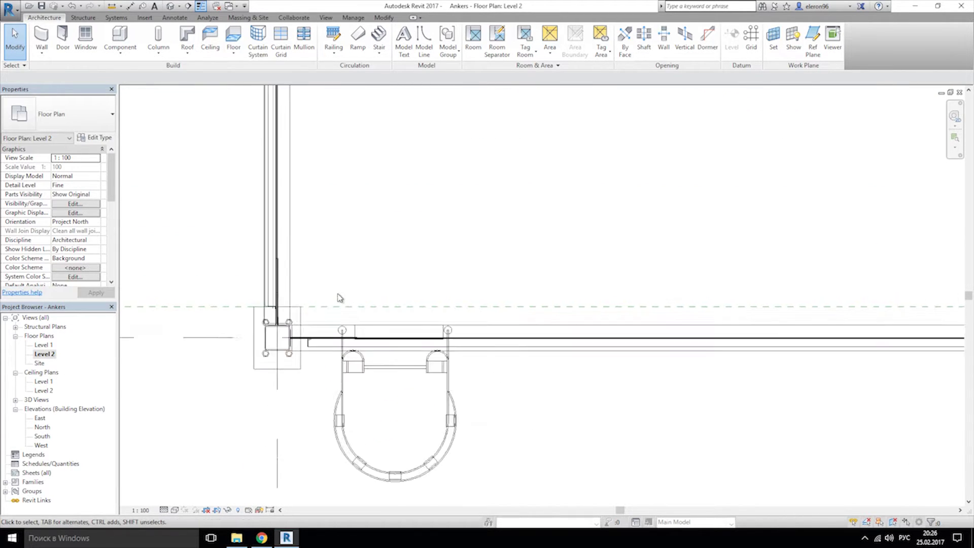
click(345, 330)
middle_drag(533, 330, 429, 335)
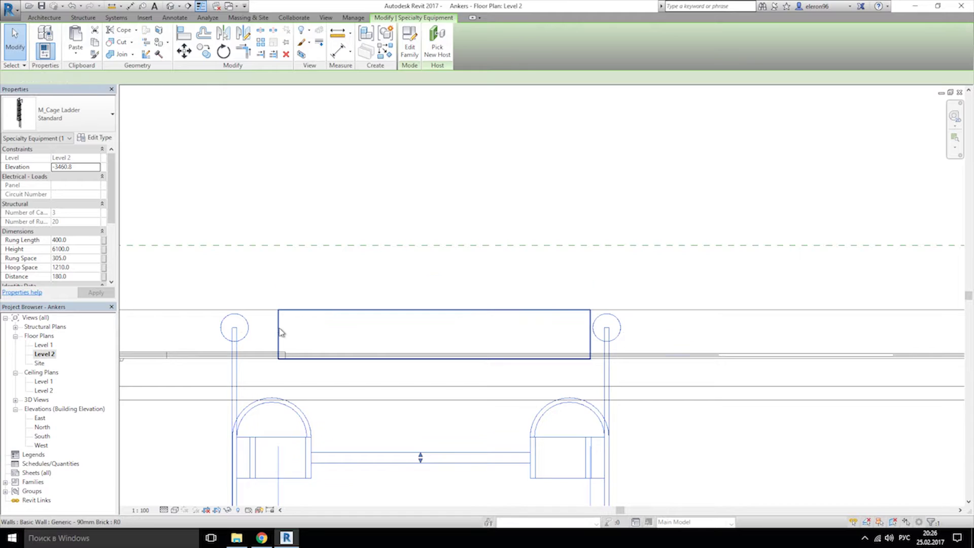
click(292, 332)
drag(278, 334, 229, 320)
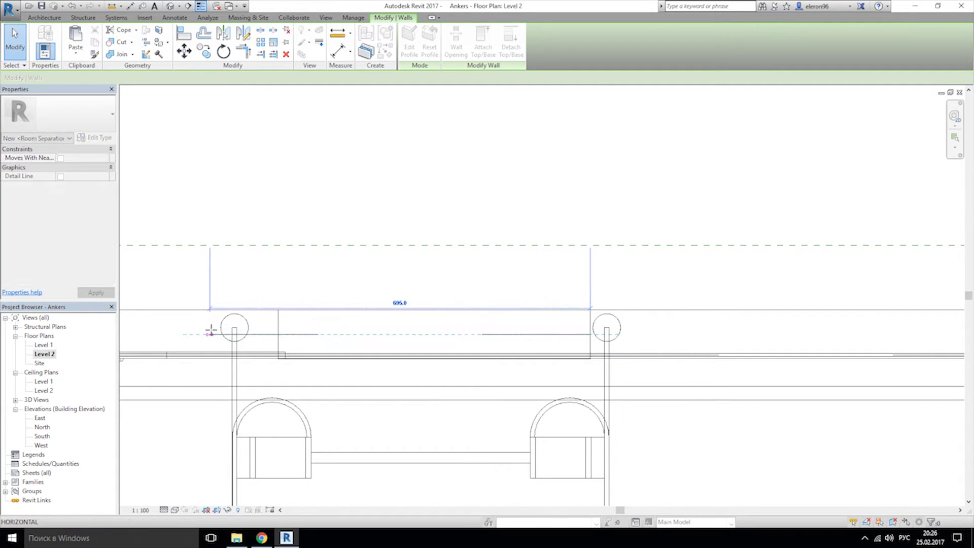
click(201, 330)
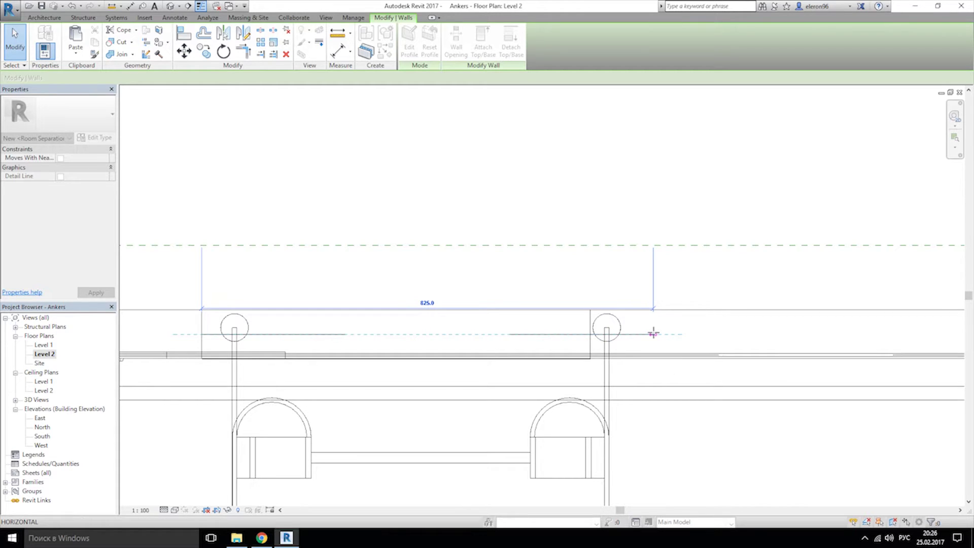
drag(653, 333, 653, 333)
Step: Try to move the cage ladder starting from its bracket end on the brick wall
middle_drag(389, 336, 396, 316)
click(245, 309)
middle_drag(333, 311, 447, 296)
scroll(334, 294, up, 4)
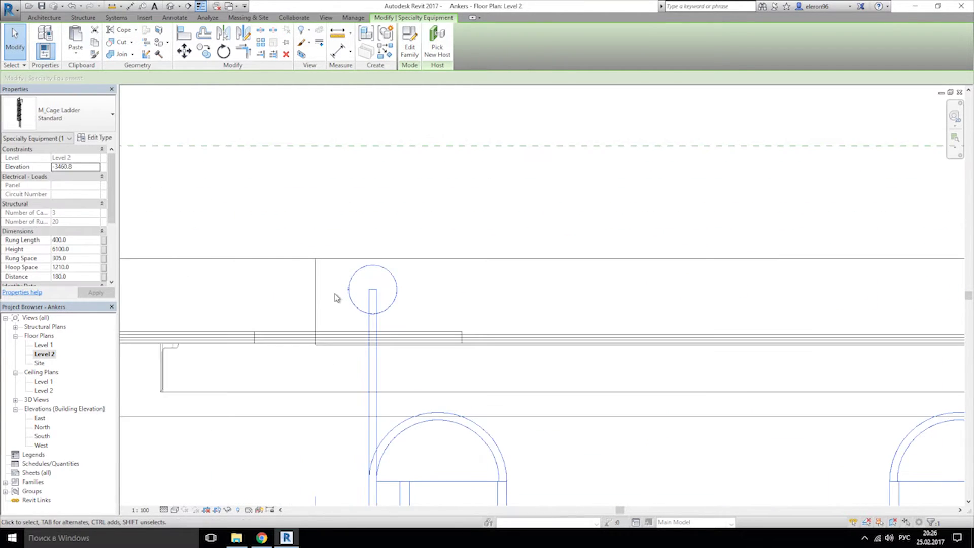
click(189, 54)
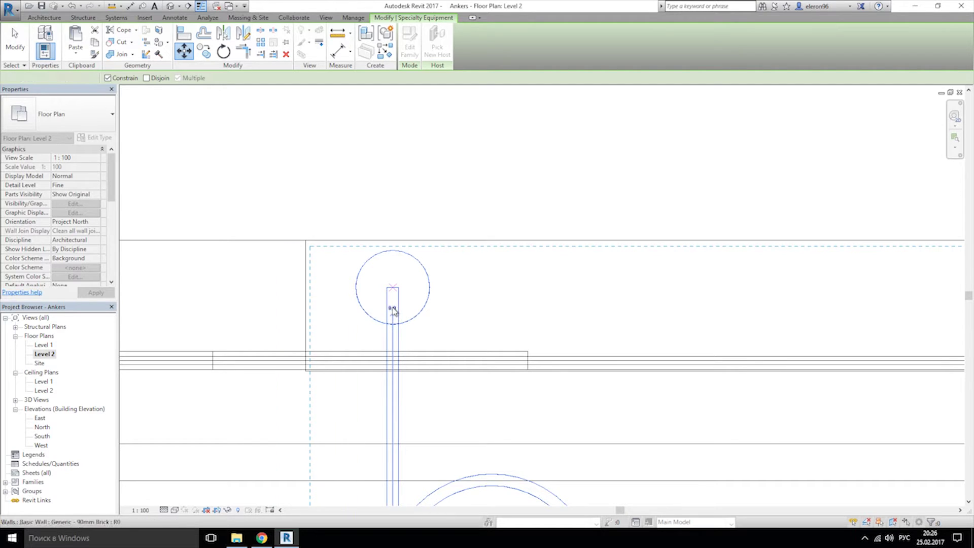
click(393, 310)
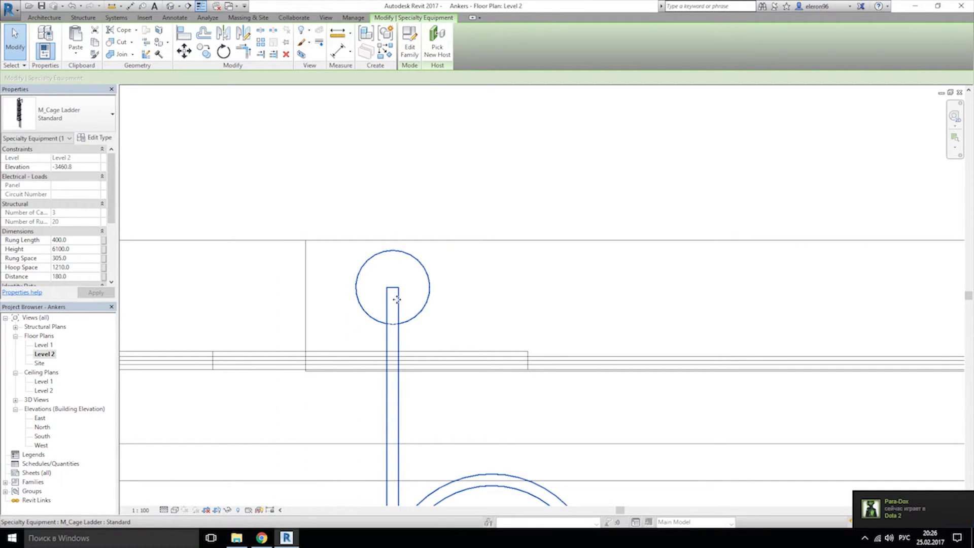
Step: Change the brick host wall's type to Basic Wall Generic - 150mm
click(320, 303)
click(311, 301)
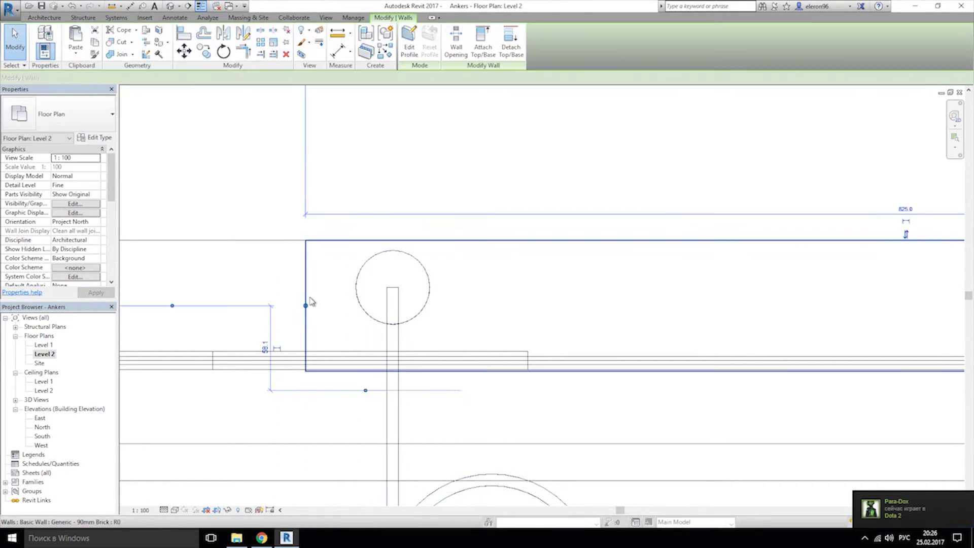
scroll(311, 302, down, 5)
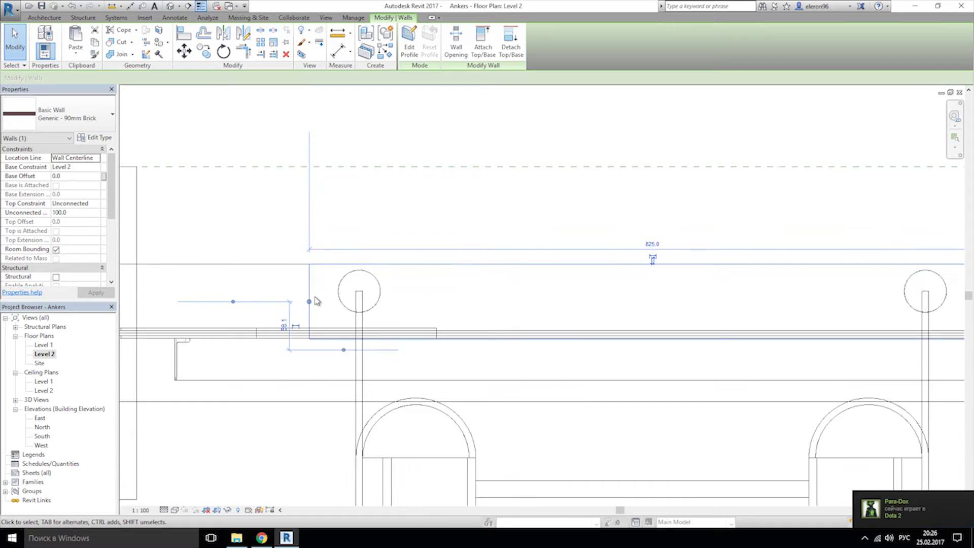
click(79, 108)
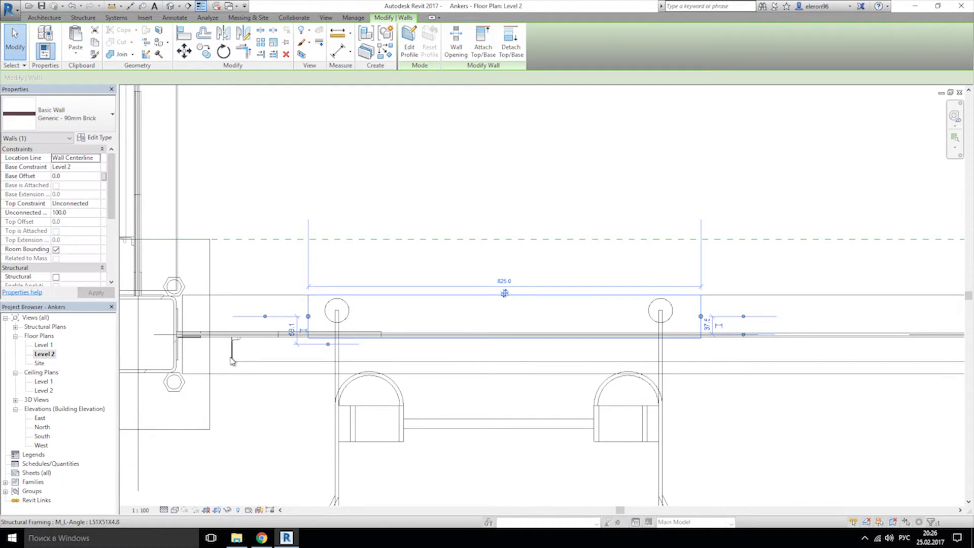
Step: Align the host wall's inner long face with the inner edge of the W310X38.7 beam
middle_drag(349, 283, 361, 265)
scroll(304, 294, up, 3)
click(184, 33)
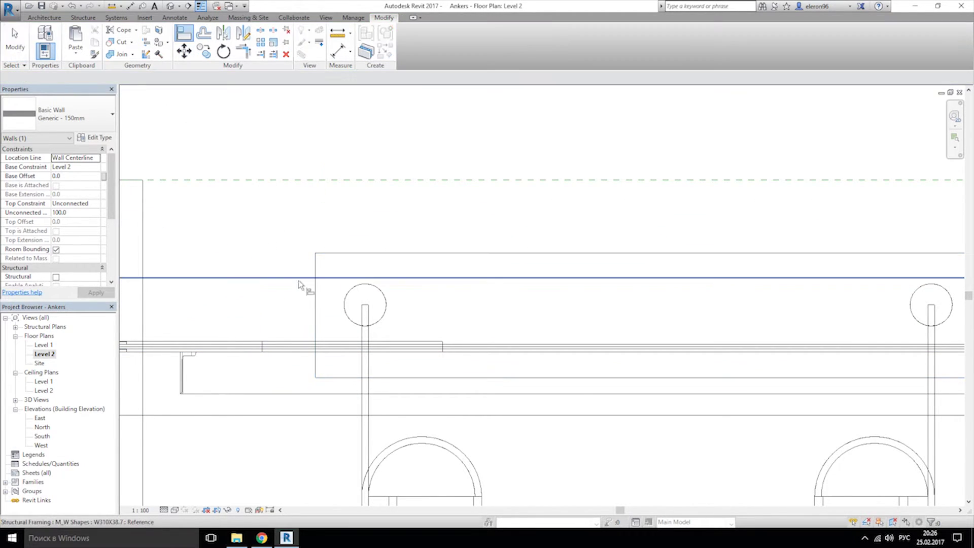
click(332, 255)
middle_drag(411, 320, 331, 275)
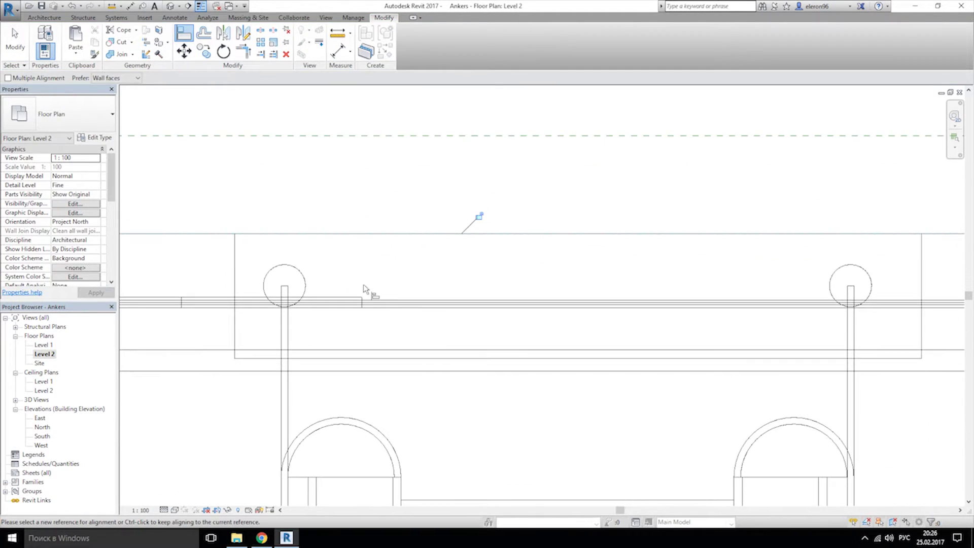
scroll(363, 284, down, 3)
middle_drag(507, 331, 445, 300)
scroll(365, 256, down, 2)
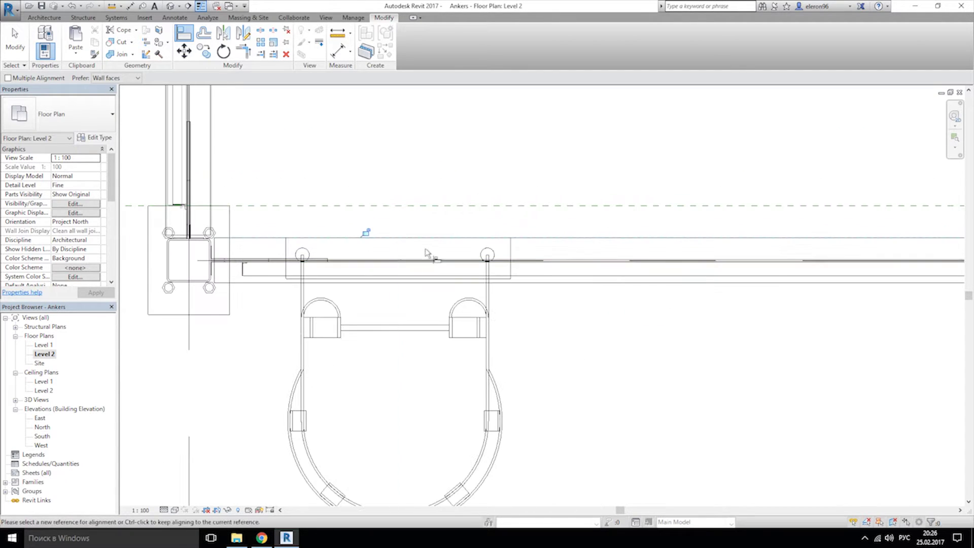
key(Escape)
Step: Try to mirror the cage ladder to the inside of the frame about a horizontal axis along the host wall
middle_drag(406, 243, 447, 280)
click(395, 362)
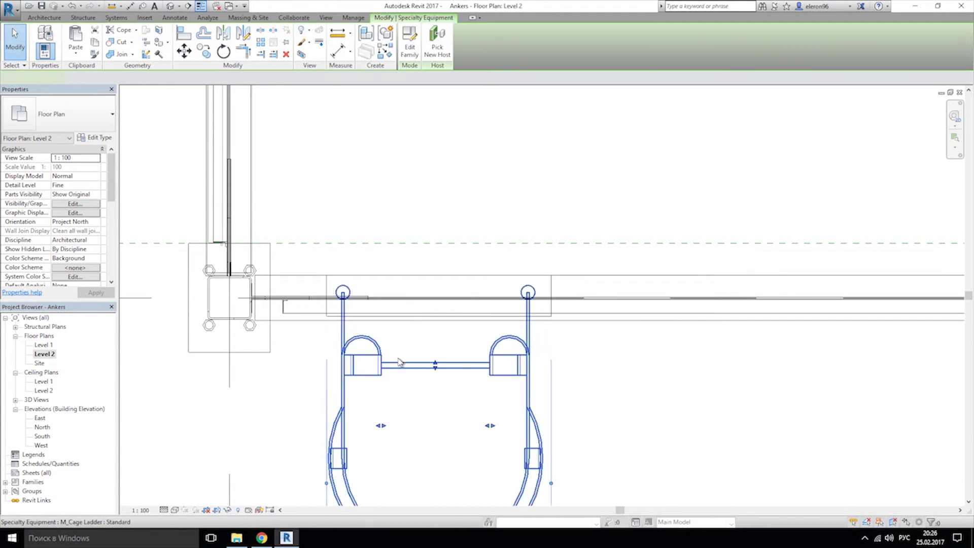
middle_drag(495, 344, 446, 186)
scroll(427, 386, down, 3)
middle_drag(441, 277, 449, 342)
scroll(428, 297, up, 2)
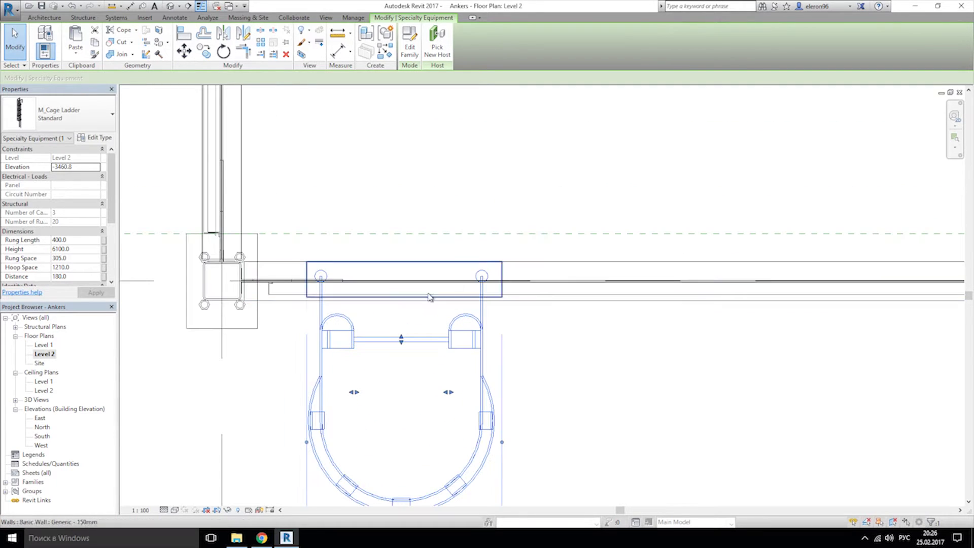
click(243, 34)
scroll(396, 322, up, 4)
middle_drag(295, 227, 422, 280)
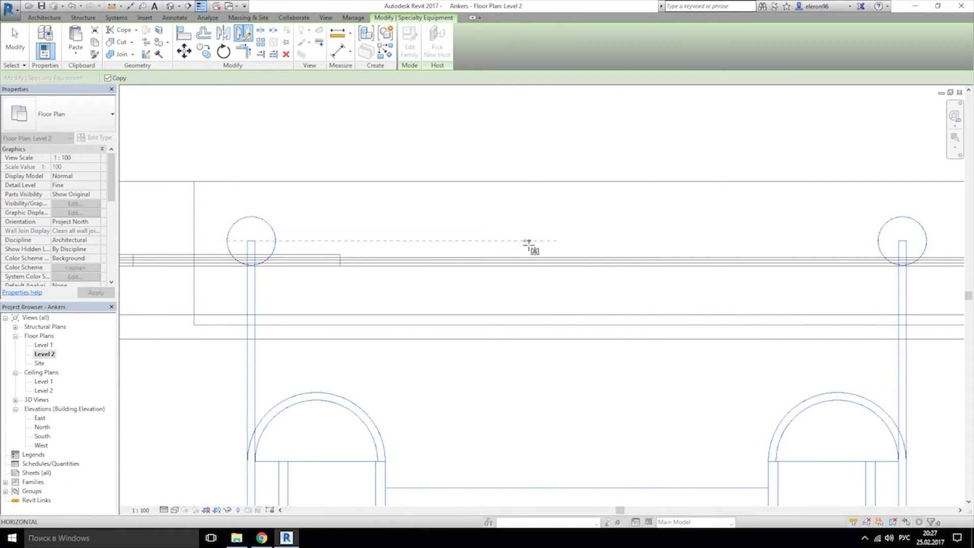
scroll(545, 306, down, 4)
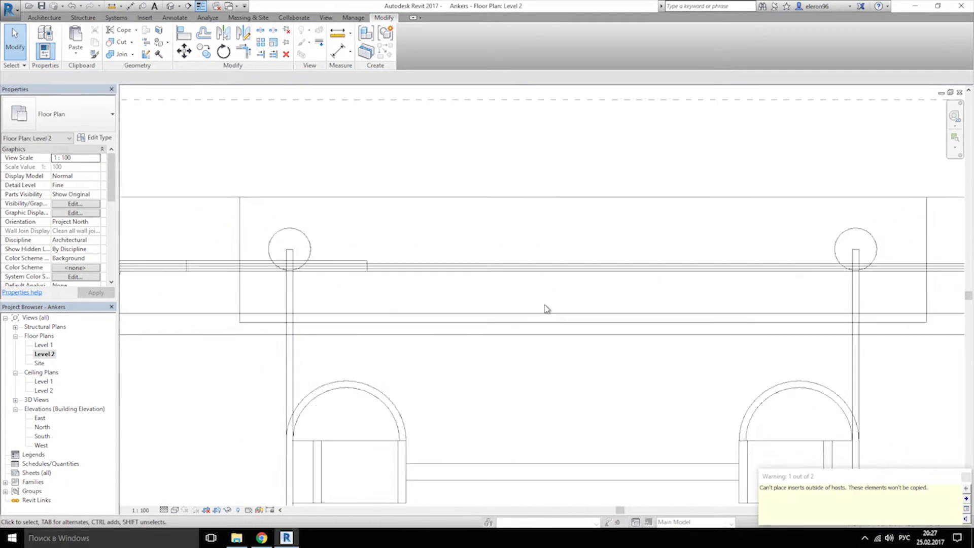
click(223, 35)
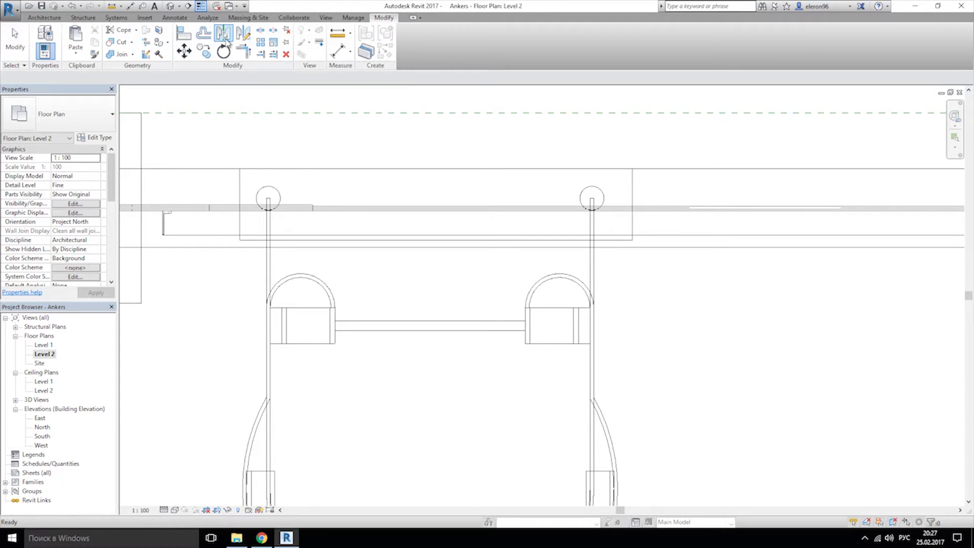
click(268, 202)
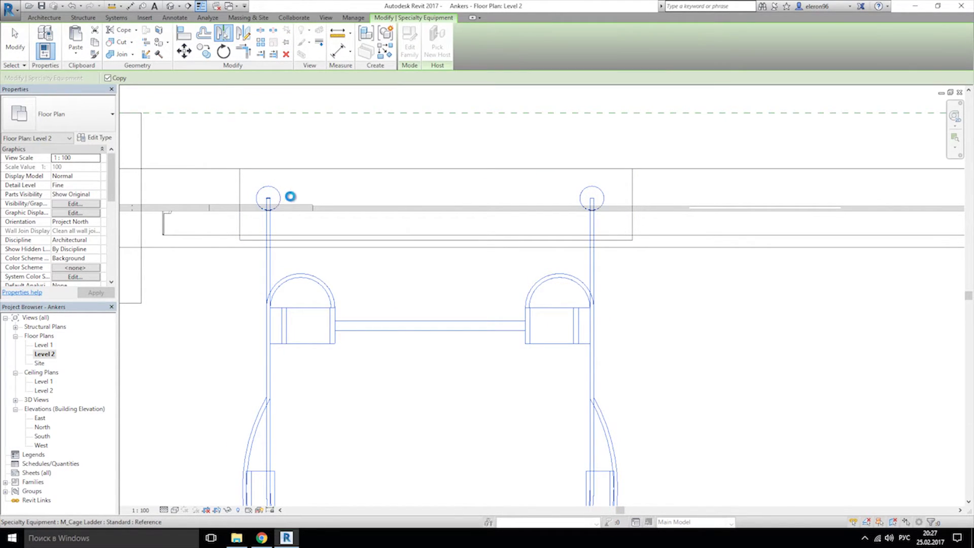
Step: Flip the cage ladder to the opposite side of its host wall, facing the inside of the frame
click(348, 315)
scroll(385, 260, down, 2)
scroll(385, 260, down, 3)
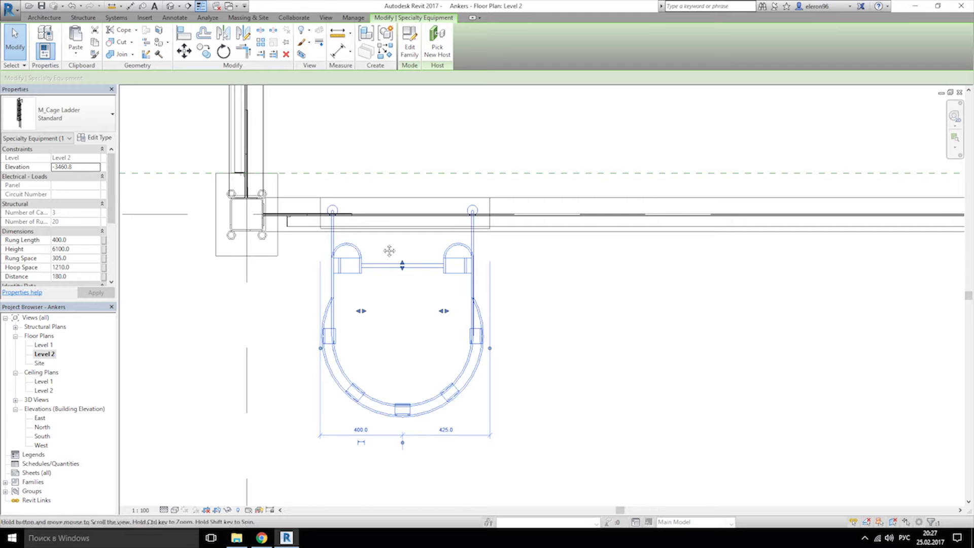
scroll(383, 286, up, 1)
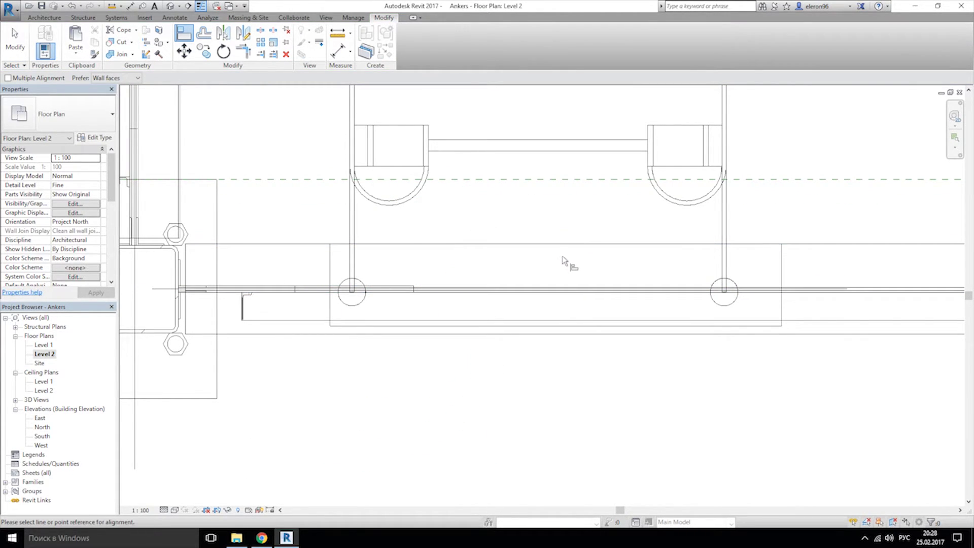
key(Escape)
Step: Shorten the host wall to 775 mm by pulling in the end farther from the corner column
click(565, 280)
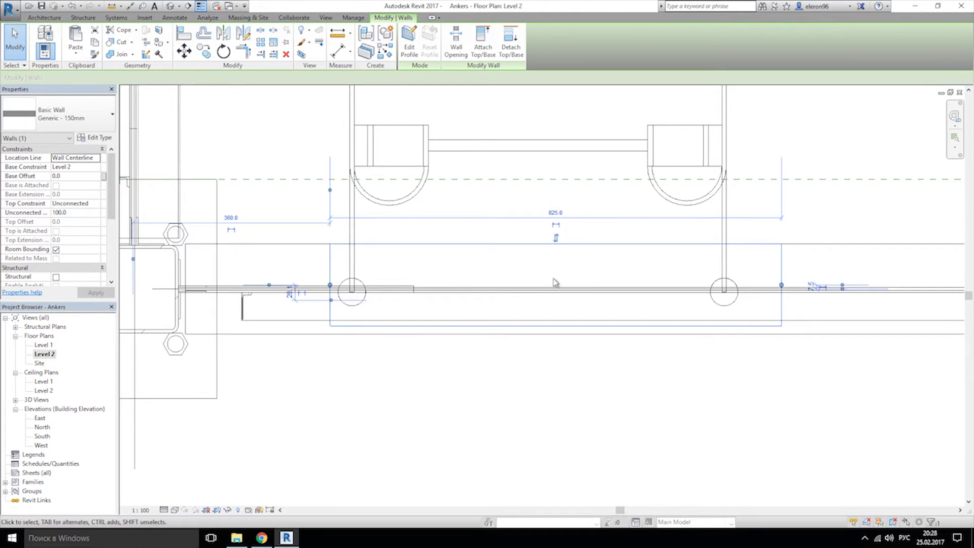
mouse_move(550, 284)
mouse_down()
mouse_move(531, 282)
mouse_move(550, 283)
mouse_up()
key(Escape)
click(781, 282)
drag(781, 285, 754, 284)
scroll(781, 254, down, 4)
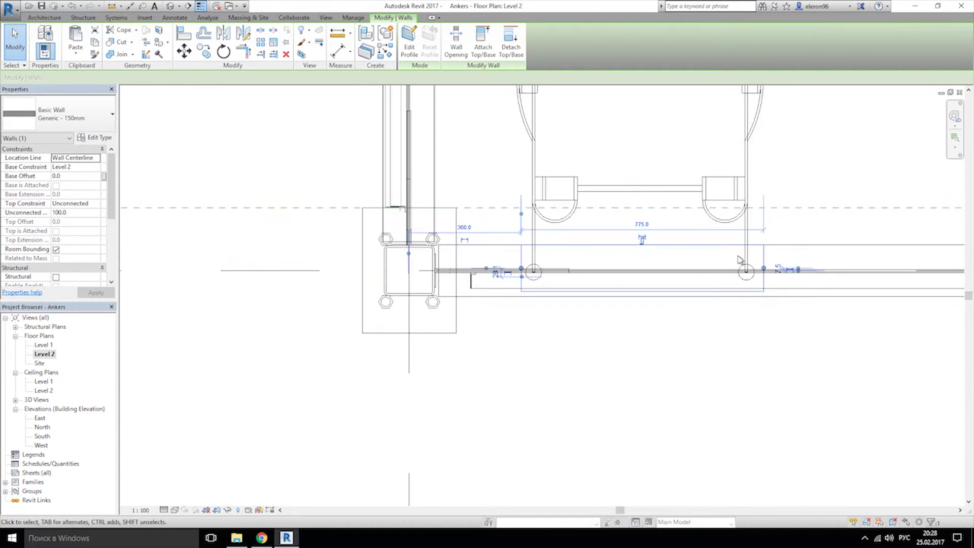
middle_drag(779, 314, 591, 345)
click(615, 365)
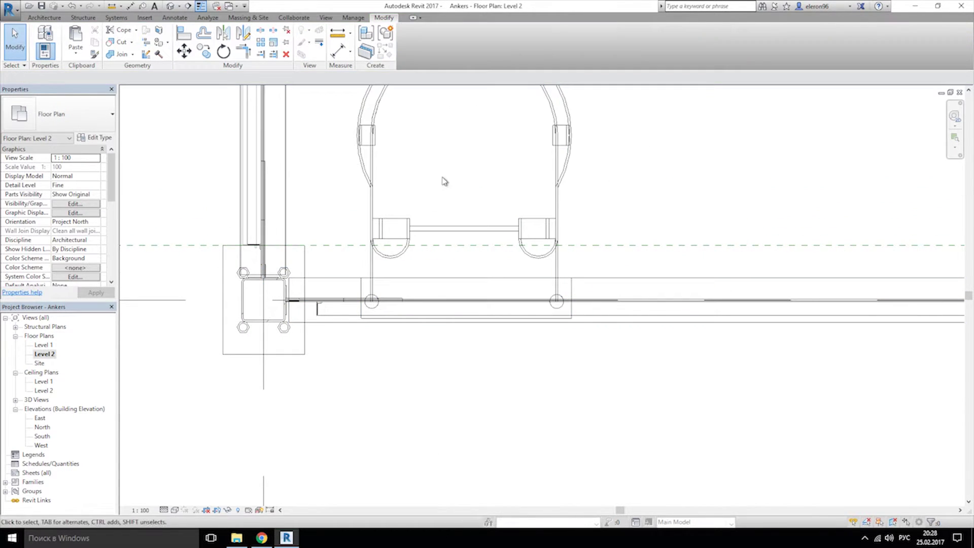
Step: Return to the 3D view and examine the flipped ladder from the back of the frame, down to the foundations
click(170, 6)
scroll(410, 276, down, 5)
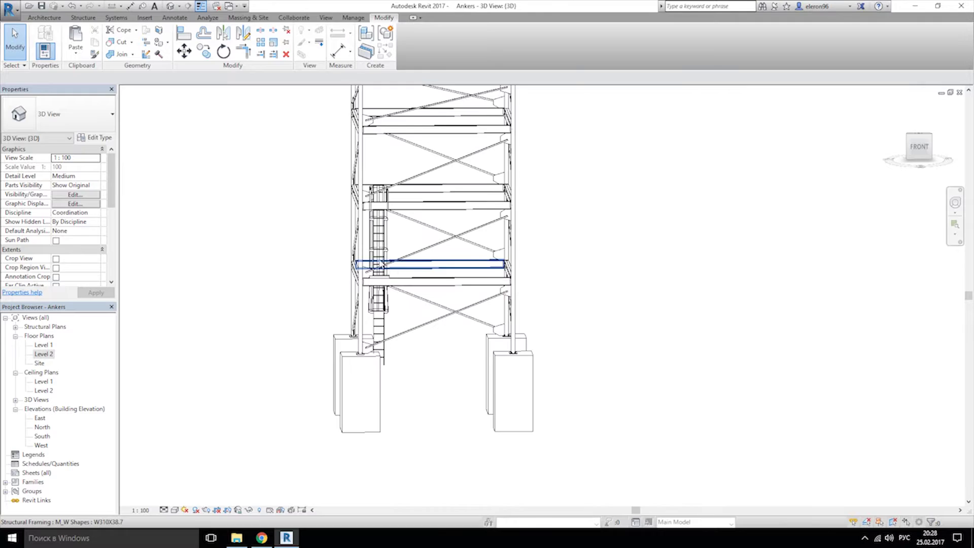
click(379, 264)
shift+middle_drag(380, 263, 732, 342)
click(584, 259)
scroll(659, 375, up, 5)
shift+middle_drag(656, 388, 550, 384)
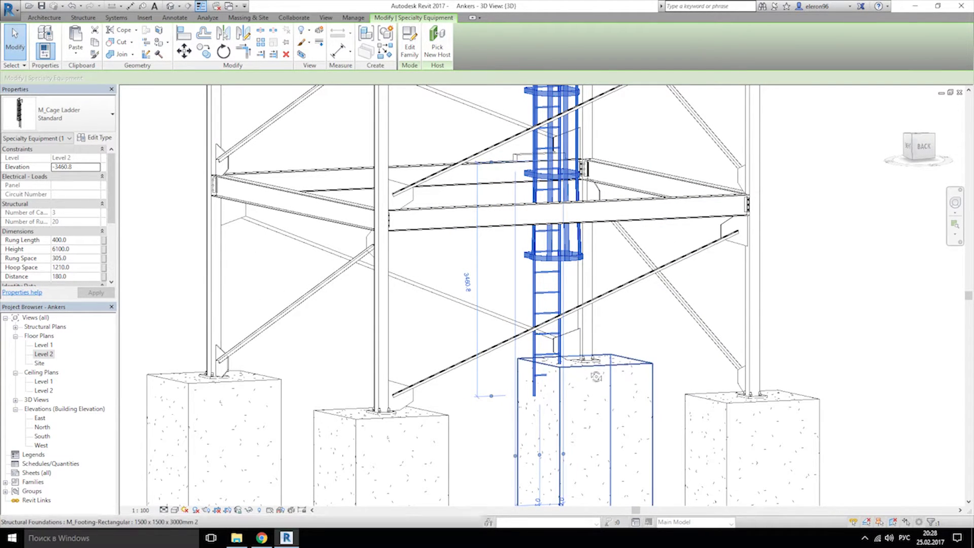
shift+middle_drag(566, 383, 521, 150)
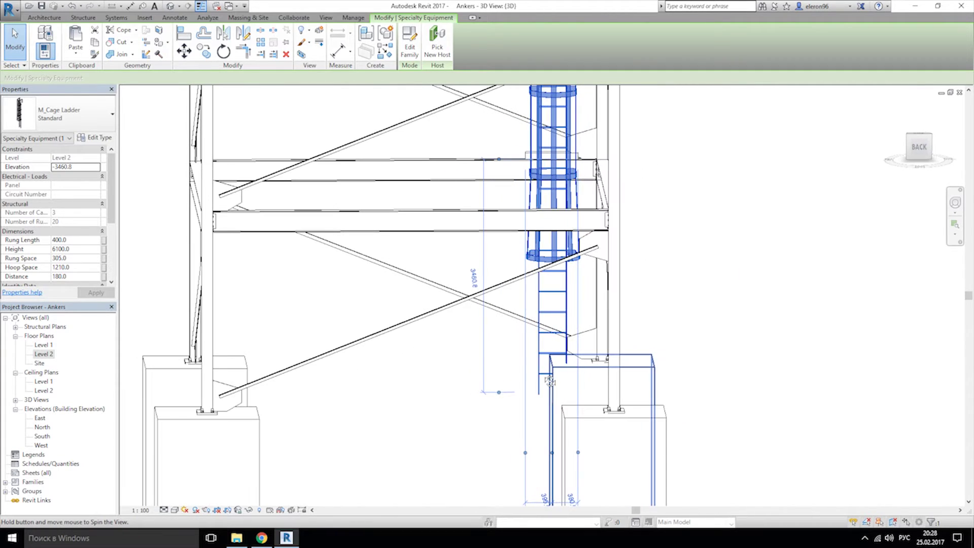
Step: Shift the host wall with its ladder along the beam by setting its distance from the corner column to 650 mm
click(526, 155)
scroll(544, 121, up, 2)
click(625, 186)
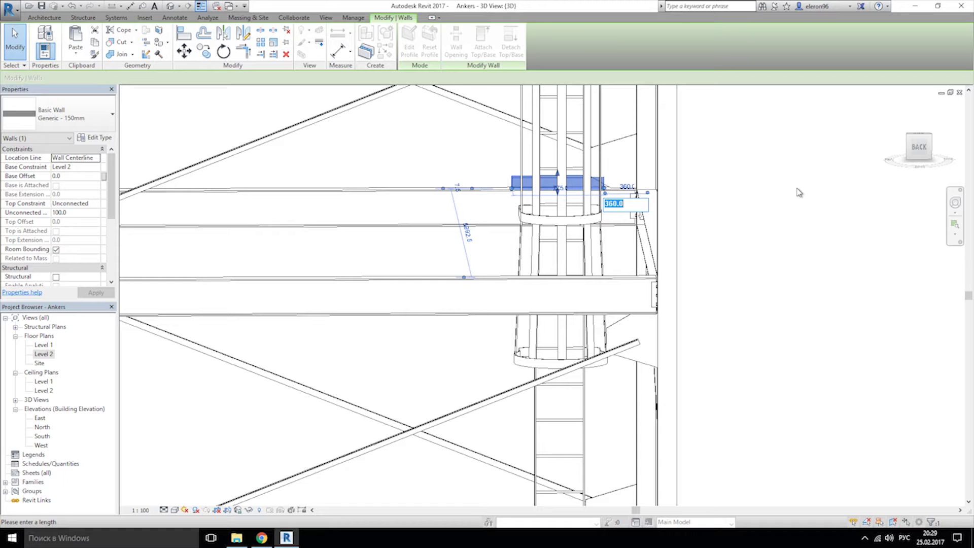
text(650)
key(Return)
scroll(741, 259, down, 4)
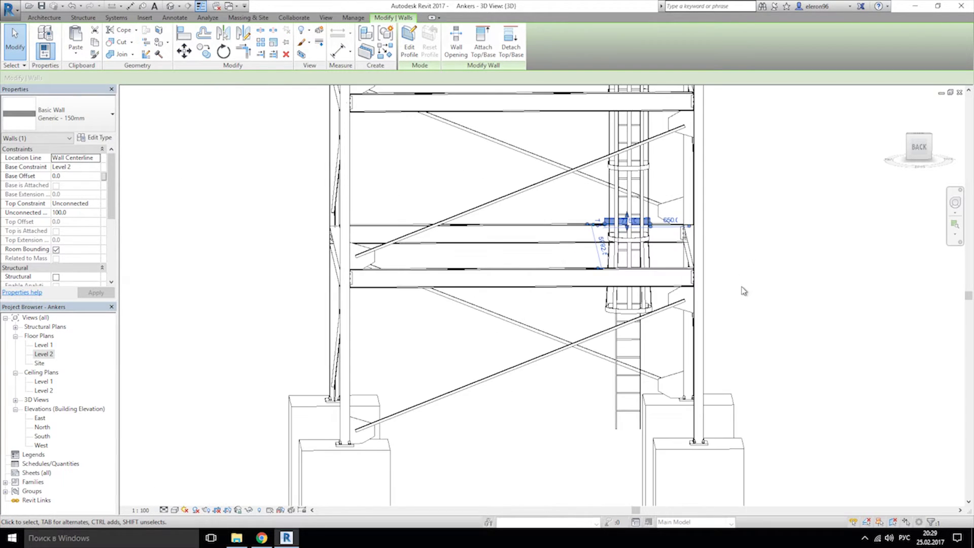
Step: Examine the cage ladder's position in the 3D view and in the East and South elevations
mouse_move(678, 301)
shift+middle_down()
mouse_move(707, 289)
mouse_move(671, 285)
shift+middle_up()
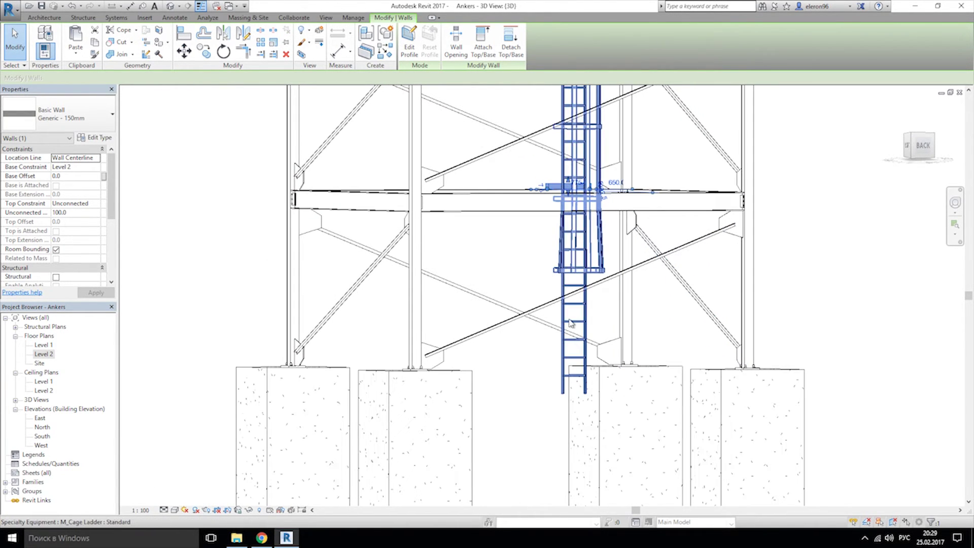
click(562, 319)
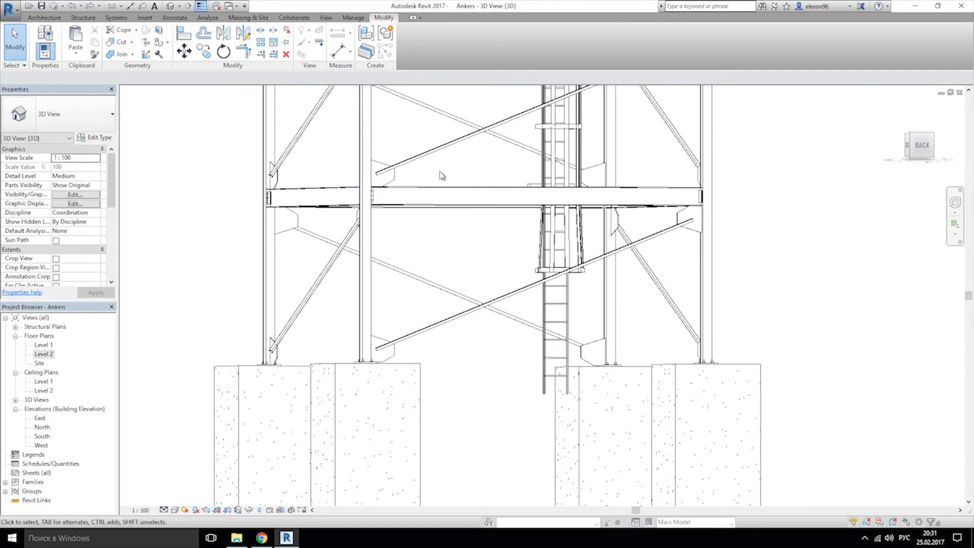
shift+middle_drag(441, 174, 571, 170)
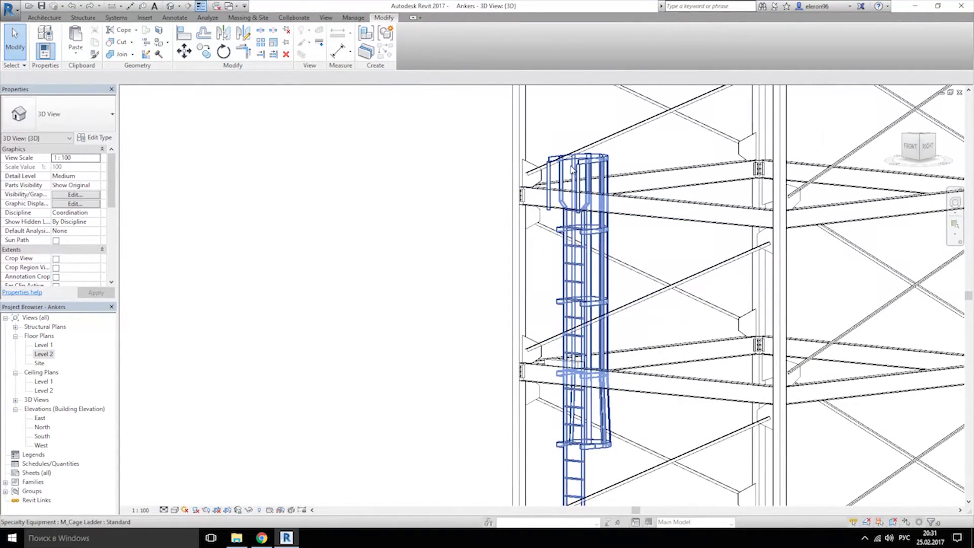
double_click(40, 418)
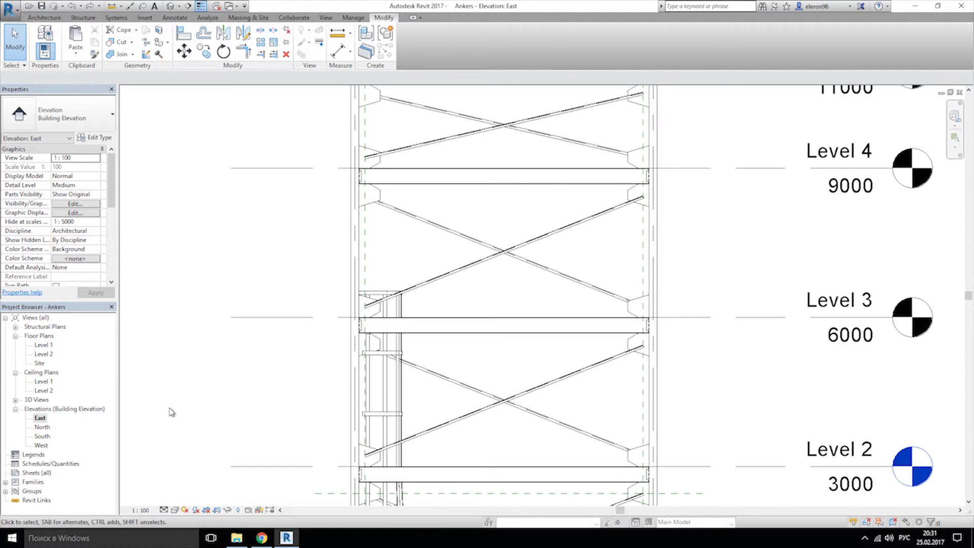
middle_drag(442, 363, 446, 317)
double_click(42, 436)
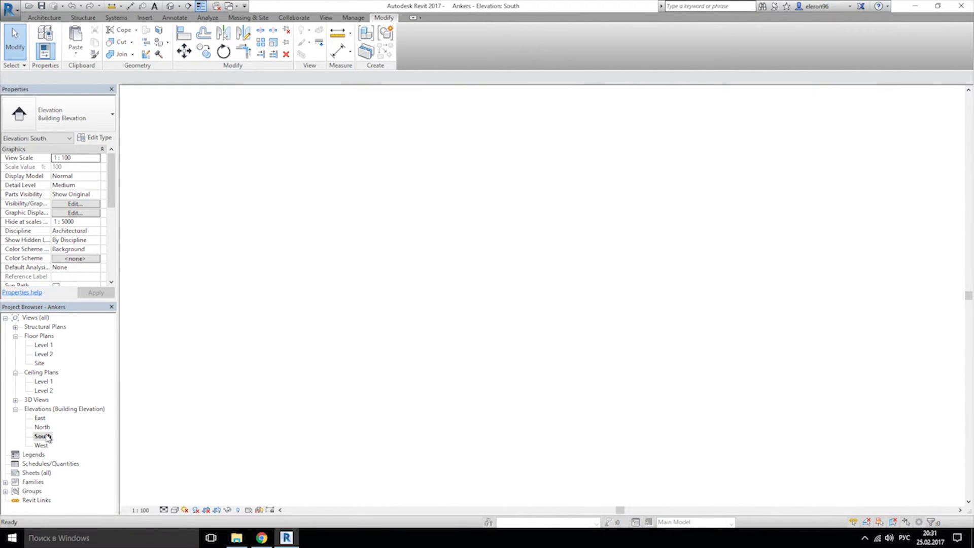
middle_drag(325, 404, 337, 307)
scroll(341, 306, up, 3)
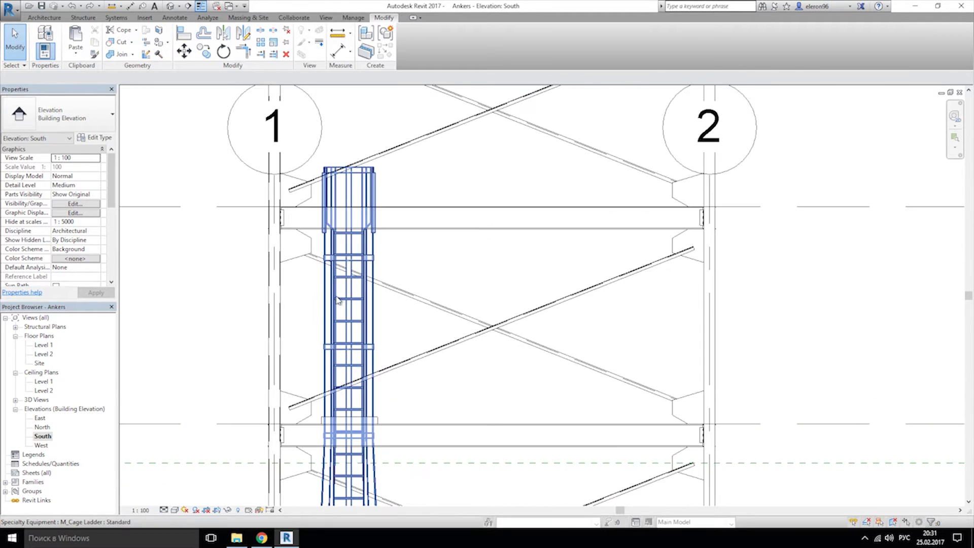
Step: Move the cage ladder straight down 3000 mm, from the upper beam to the beam below
click(369, 195)
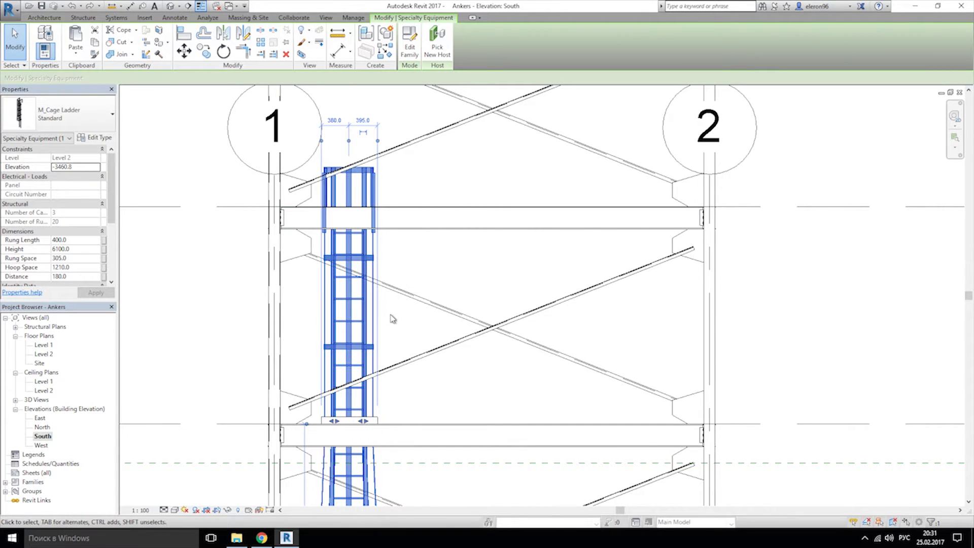
middle_drag(391, 320, 441, 293)
middle_drag(428, 249, 458, 264)
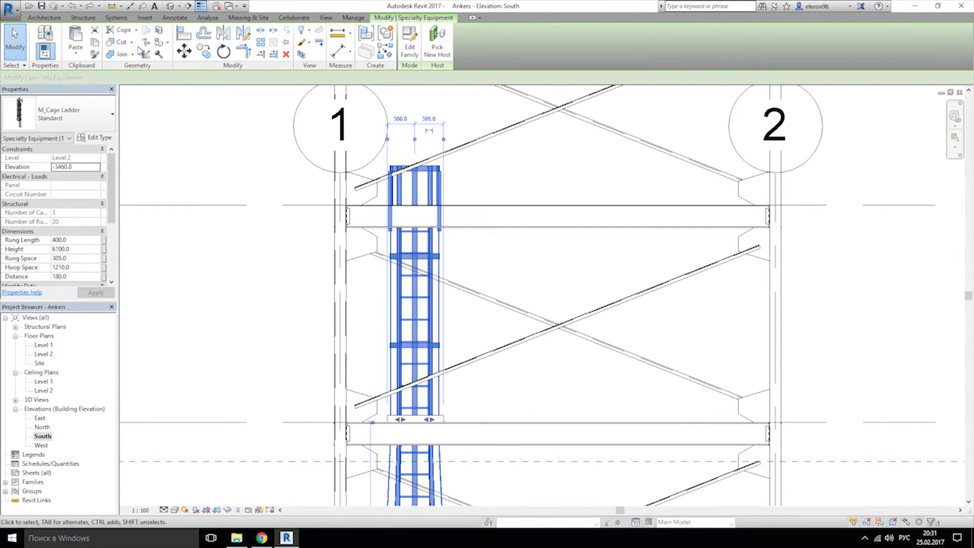
click(184, 53)
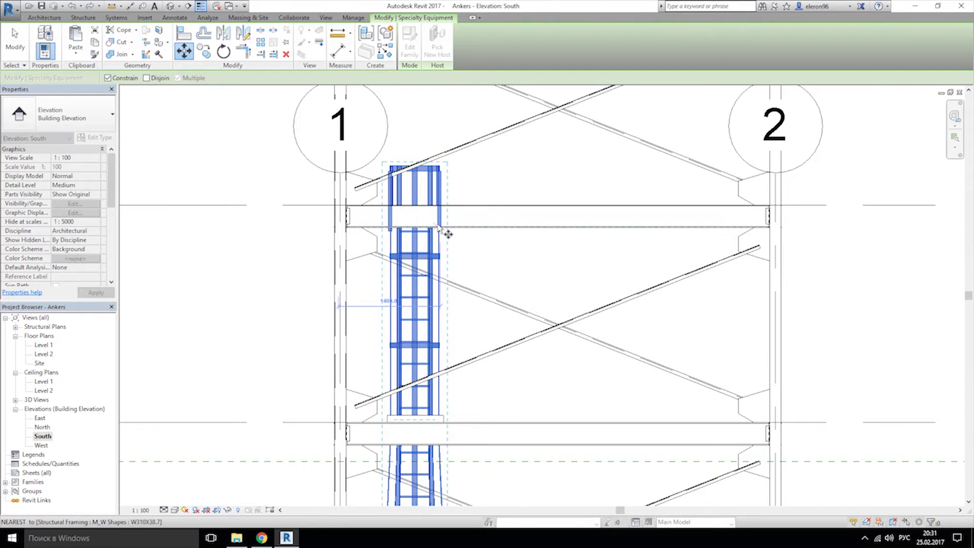
scroll(443, 214, up, 4)
scroll(441, 237, up, 4)
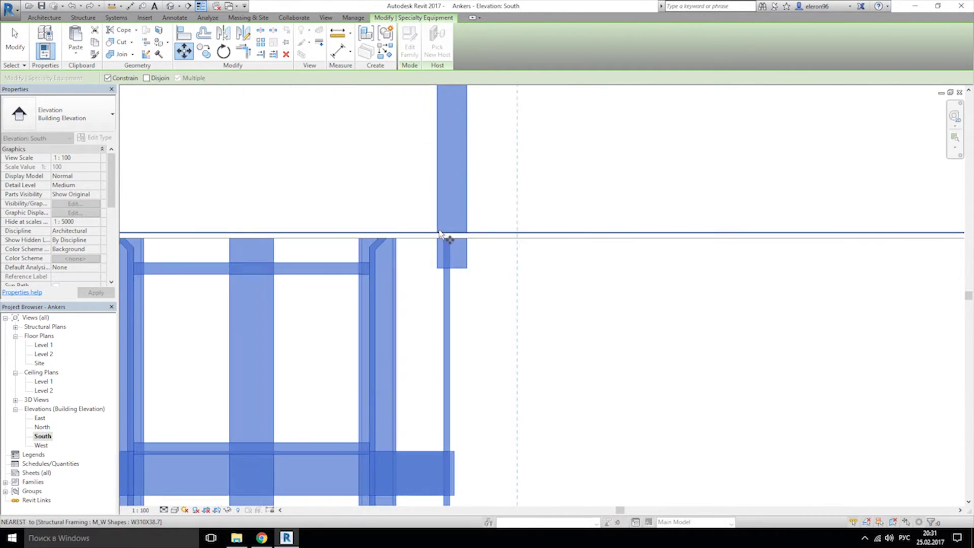
click(437, 238)
scroll(444, 259, down, 4)
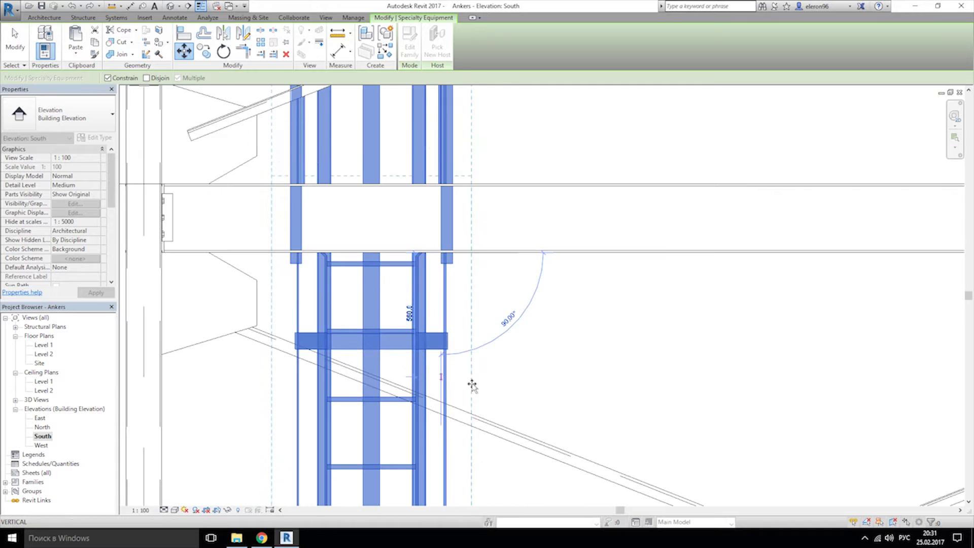
middle_drag(482, 402, 518, 96)
scroll(483, 307, up, 6)
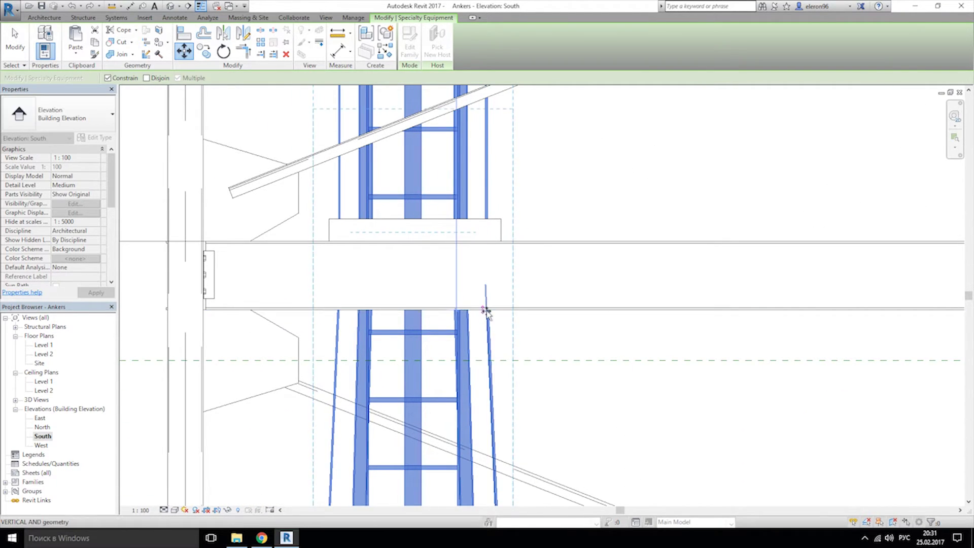
click(486, 306)
scroll(522, 319, down, 5)
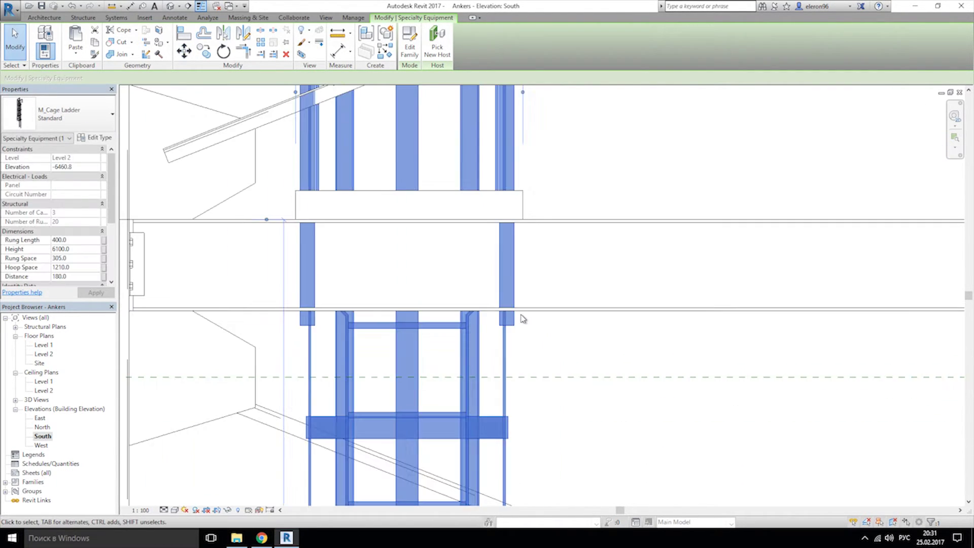
Step: Shorten the cage ladder to a height of about 5179 mm by pulling up its lower end beside the foundation
scroll(531, 218, down, 3)
scroll(497, 340, up, 2)
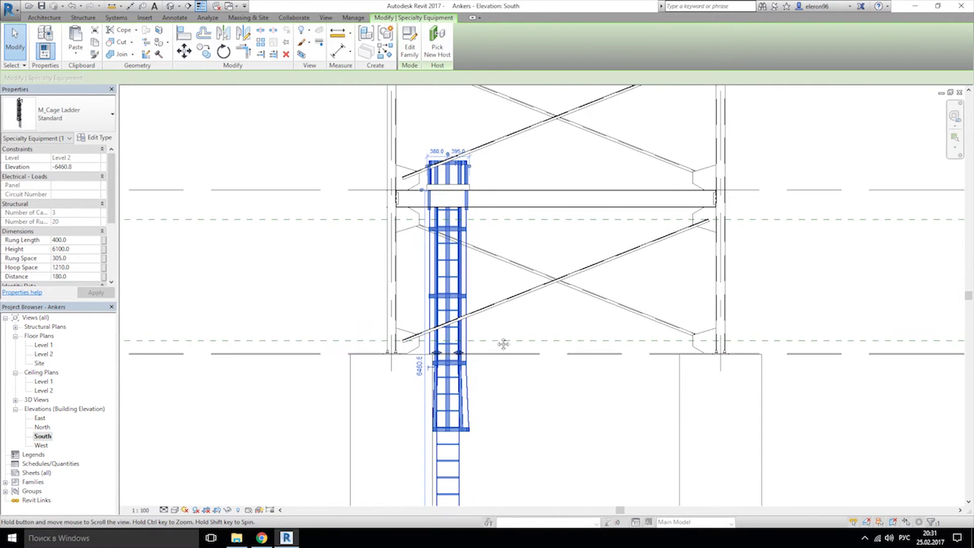
middle_drag(540, 428, 523, 254)
scroll(439, 381, up, 2)
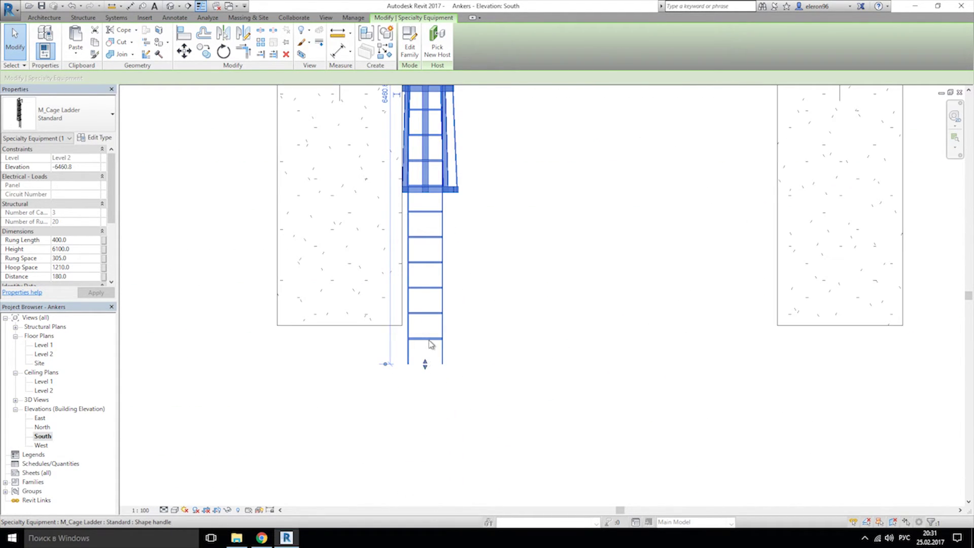
drag(438, 291, 426, 336)
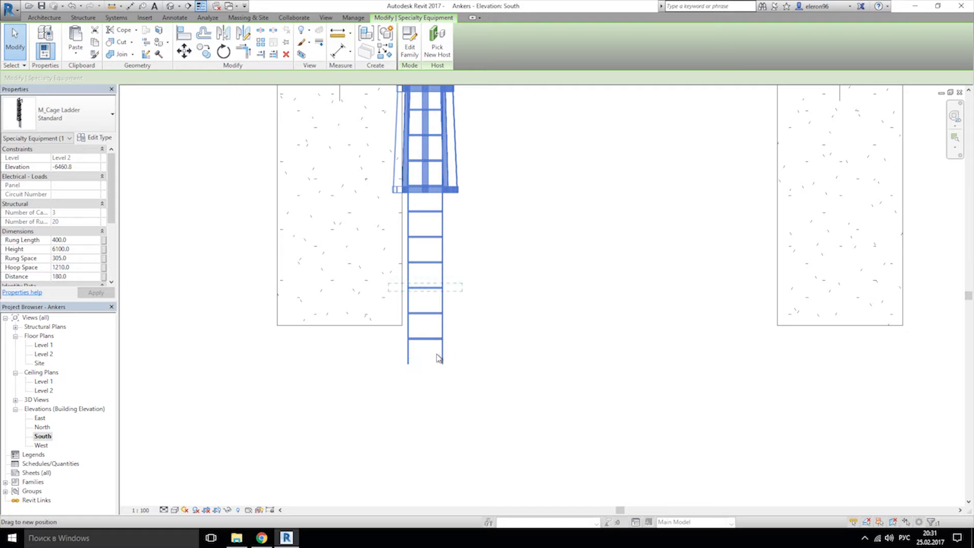
click(500, 298)
middle_drag(502, 206, 464, 400)
click(409, 308)
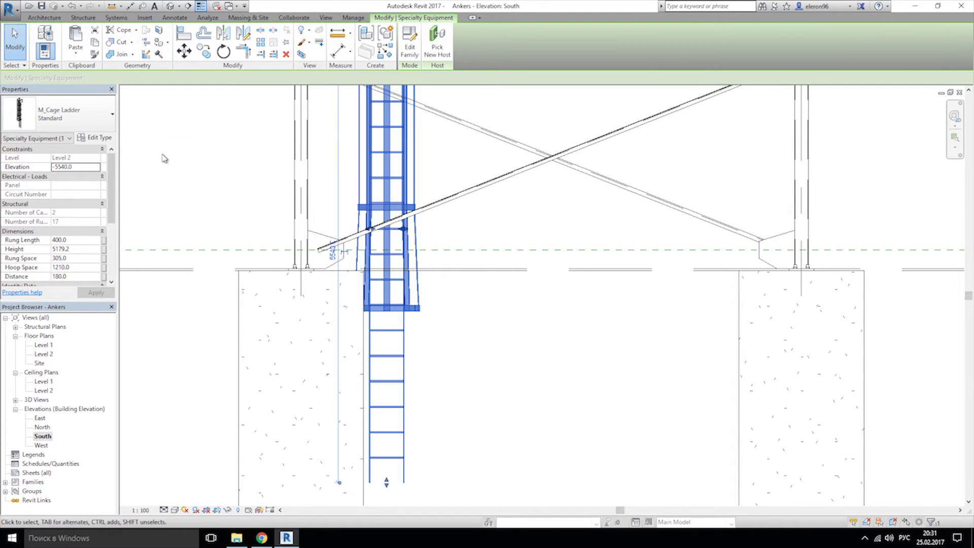
Step: Set the Bottom Hoop Height of the cage ladder type to 3000 mm
click(98, 138)
scroll(395, 320, down, 5)
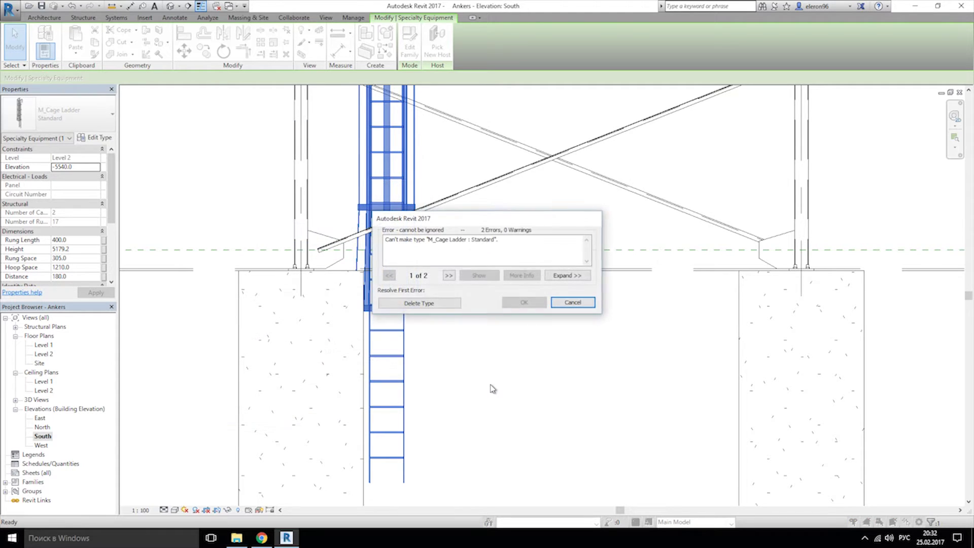
click(430, 303)
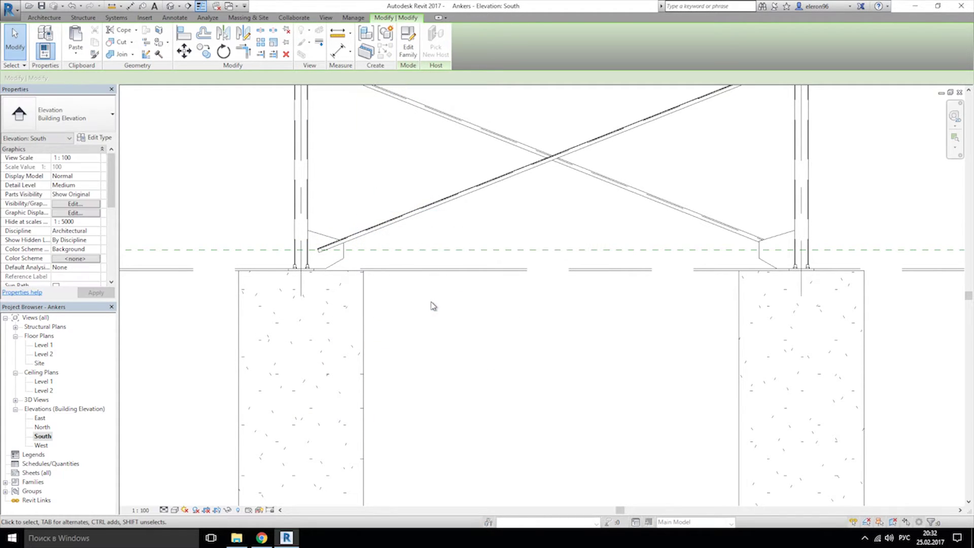
click(408, 304)
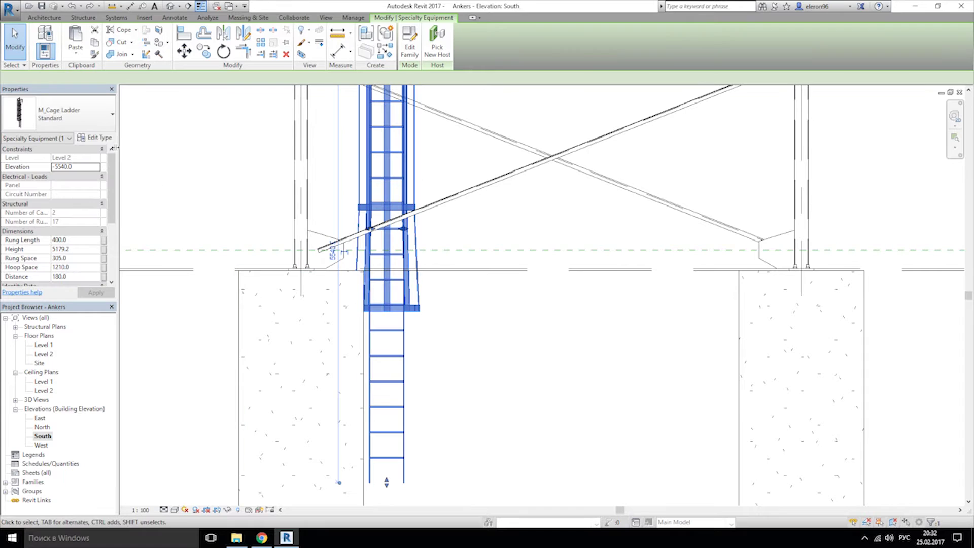
click(94, 137)
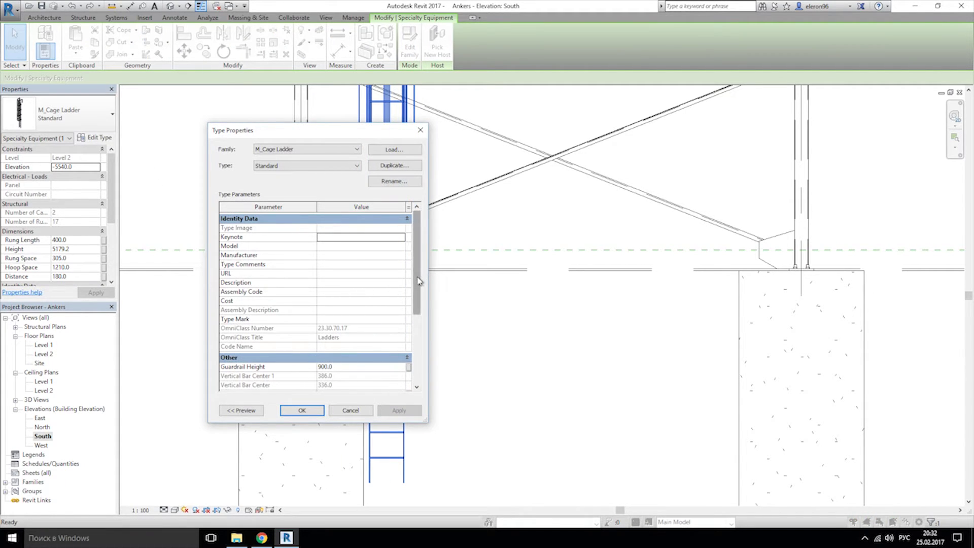
scroll(362, 377, down, 4)
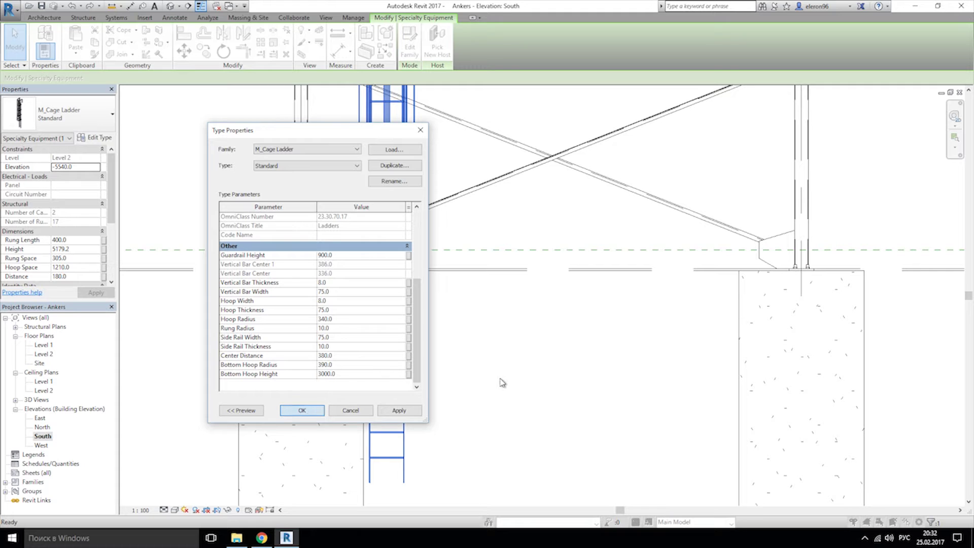
click(473, 333)
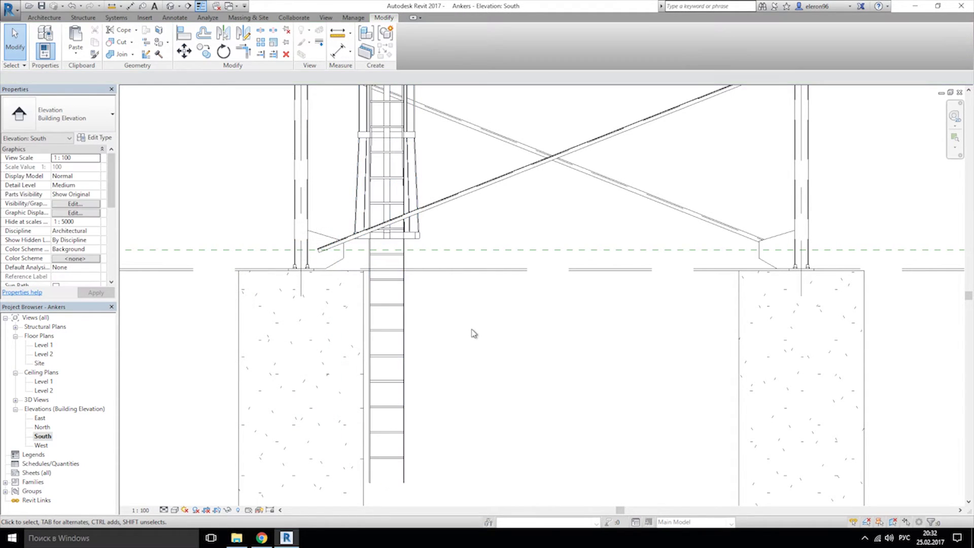
Step: Try to shorten the cage ladder further by pulling its lower end up towards the foundation top
click(405, 378)
drag(374, 308, 387, 263)
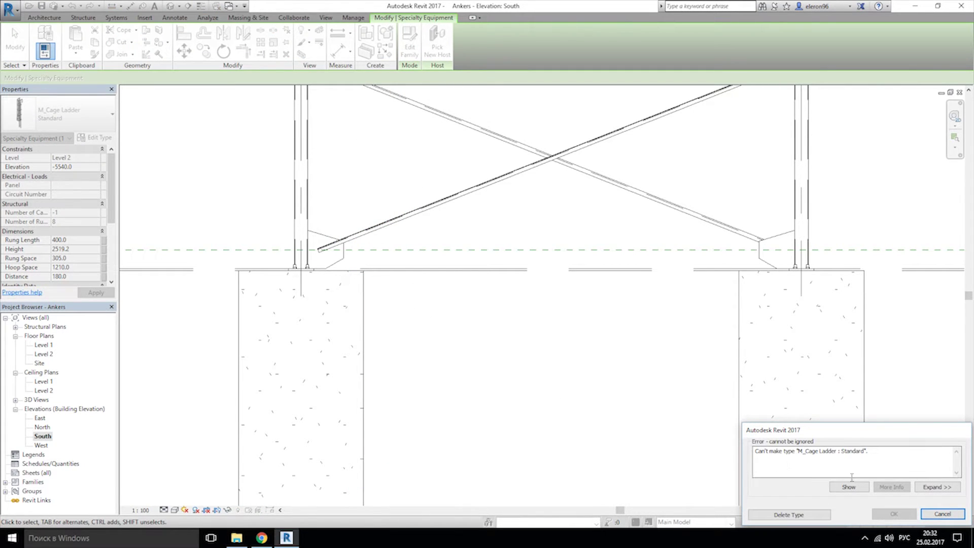
click(932, 514)
Step: Undo the changes to the cage ladder's hoop height, length and vertical position
middle_drag(414, 143, 430, 327)
key(ctrl+z)
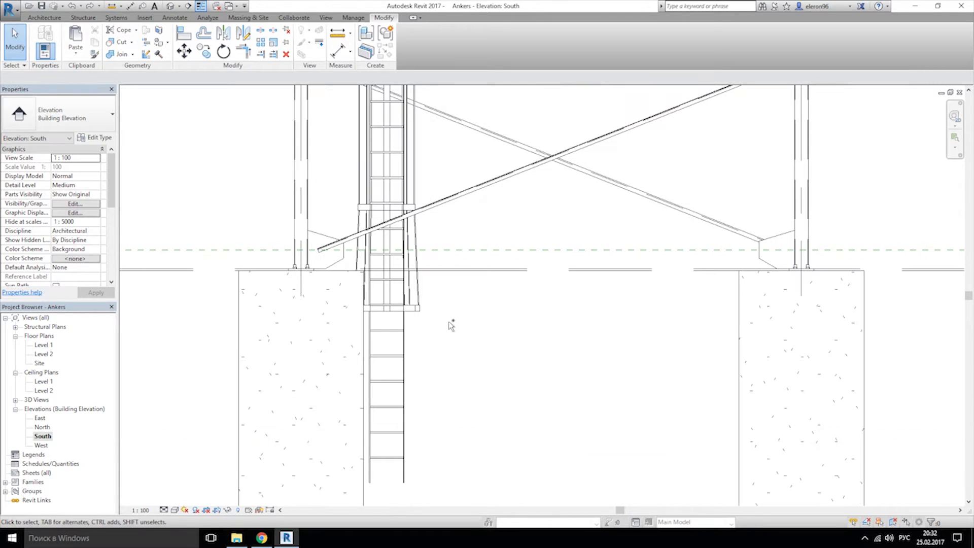
ctrl+scroll(451, 326, down, 3)
scroll(451, 326, up, 5)
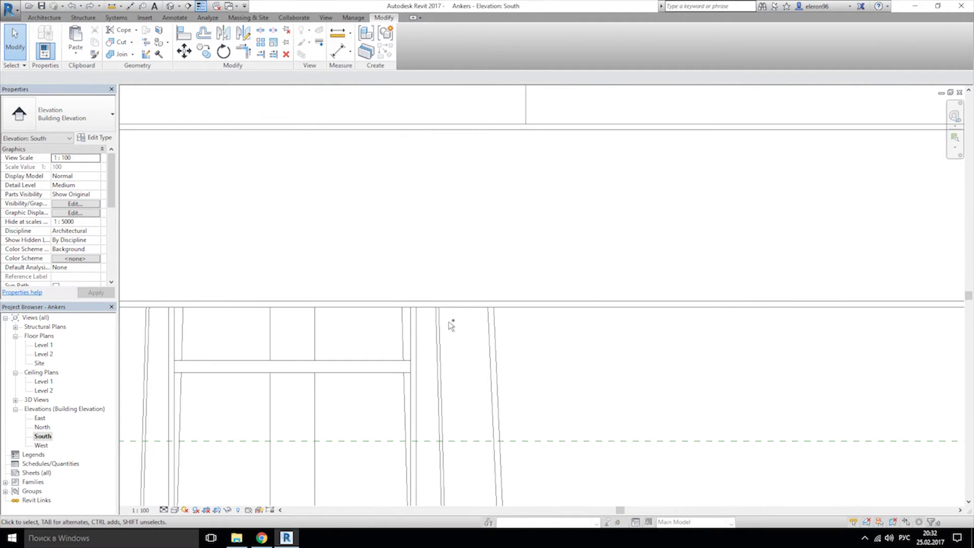
scroll(462, 360, down, 8)
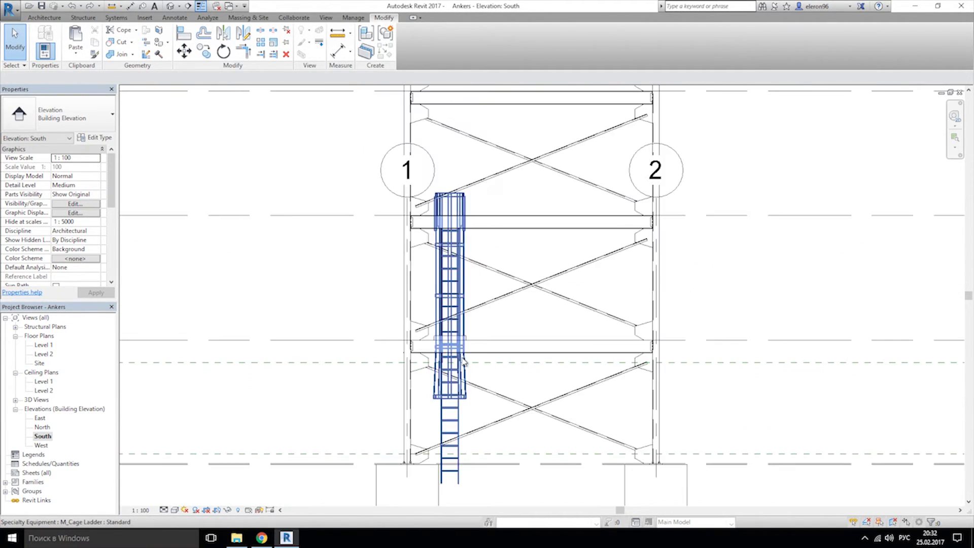
Step: Try to move the host wall straight up from its beam to the top of the beam above
middle_drag(463, 380, 413, 355)
scroll(381, 287, up, 2)
click(418, 334)
middle_drag(440, 313, 451, 358)
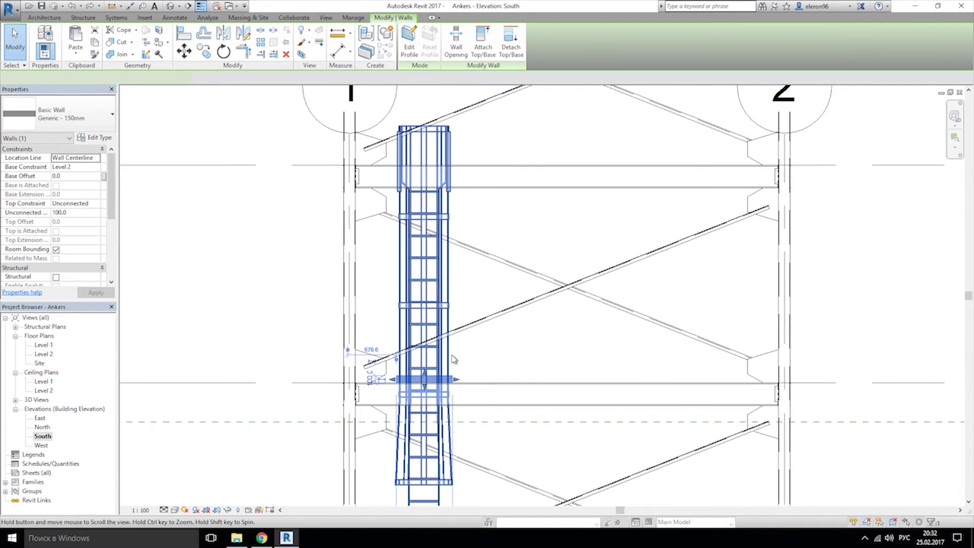
scroll(440, 380, up, 2)
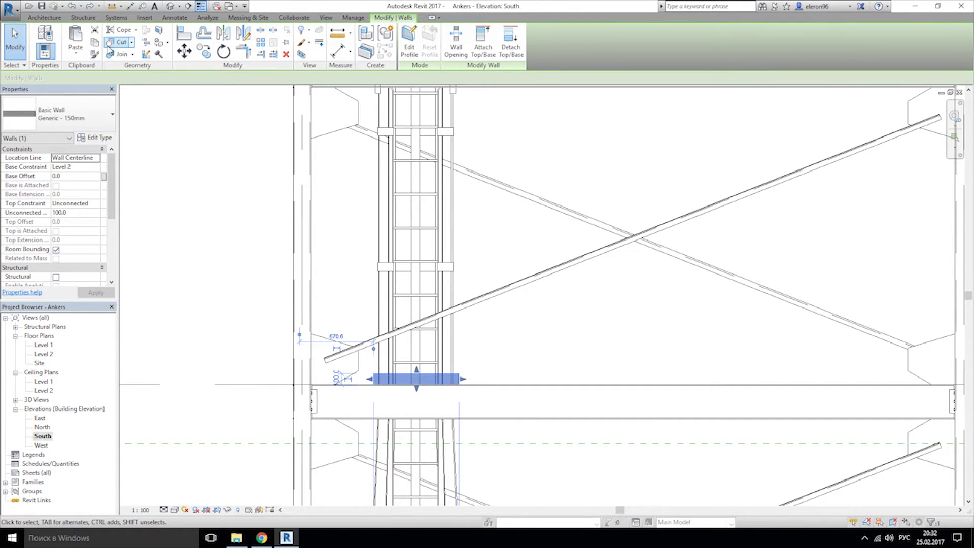
click(183, 53)
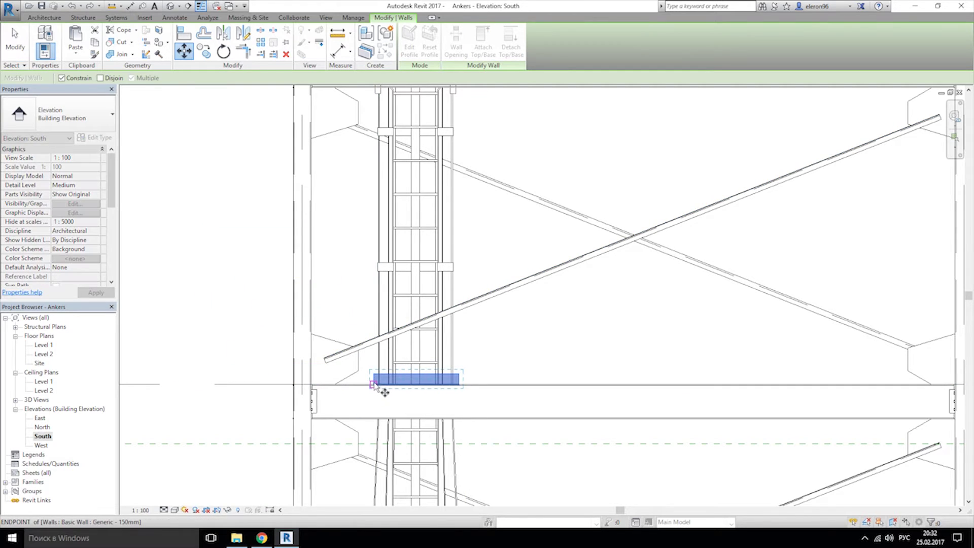
middle_drag(378, 185, 373, 421)
scroll(385, 315, up, 4)
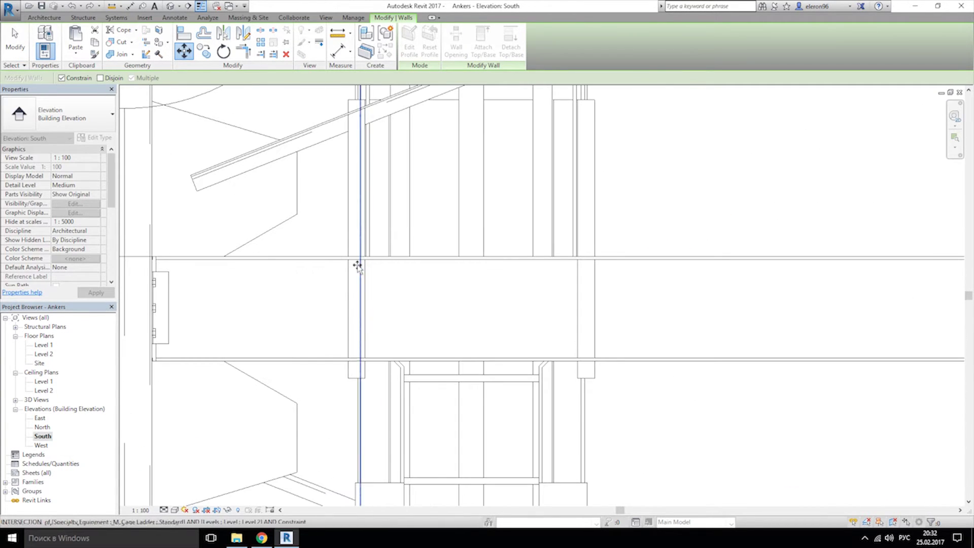
click(357, 256)
scroll(399, 305, down, 5)
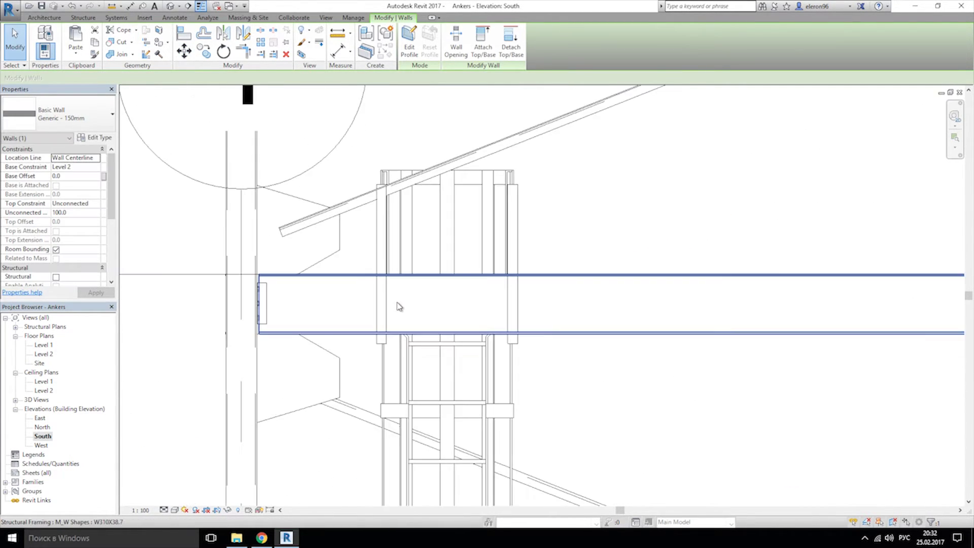
Step: Set the host wall's base constraint to Level 3
middle_drag(530, 466, 444, 211)
scroll(361, 325, up, 1)
scroll(359, 226, up, 3)
click(94, 168)
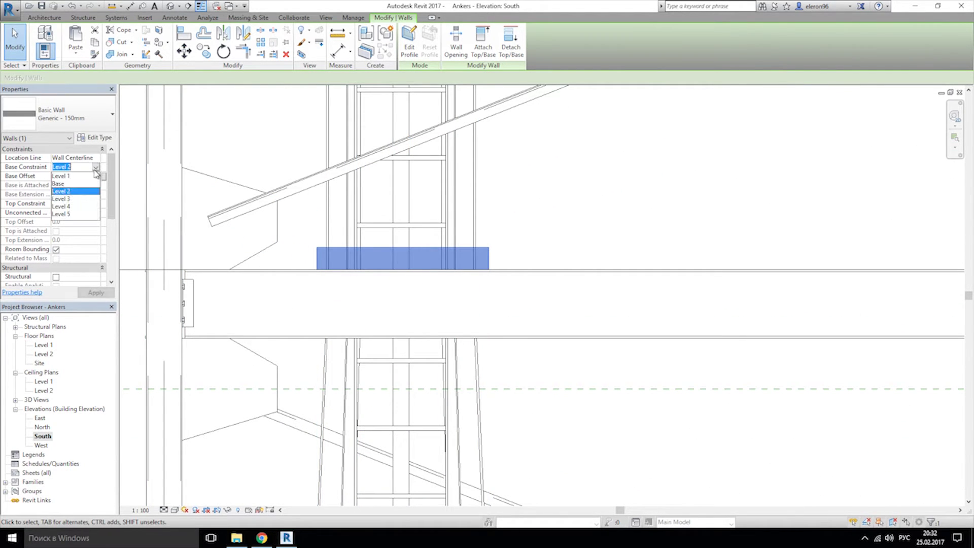
click(66, 199)
scroll(390, 264, down, 5)
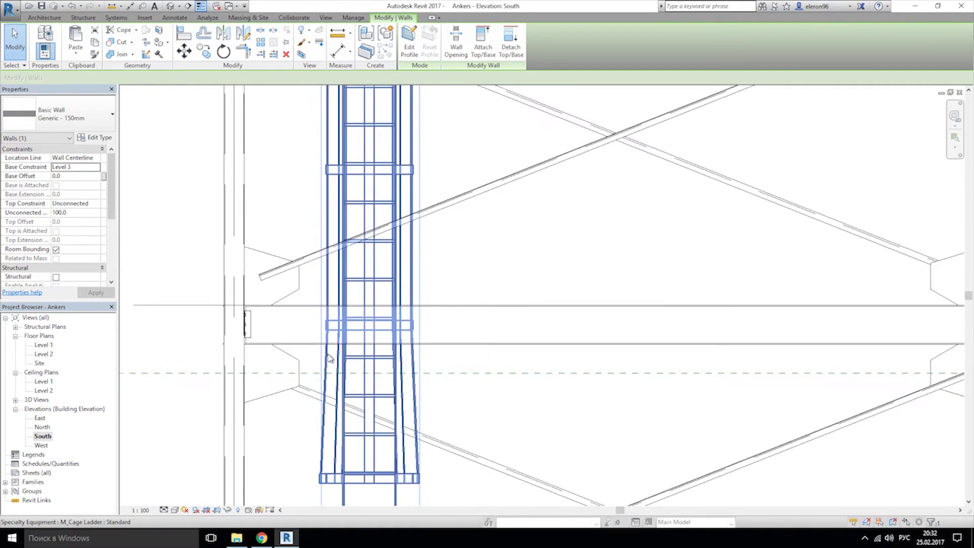
scroll(395, 269, up, 5)
click(515, 220)
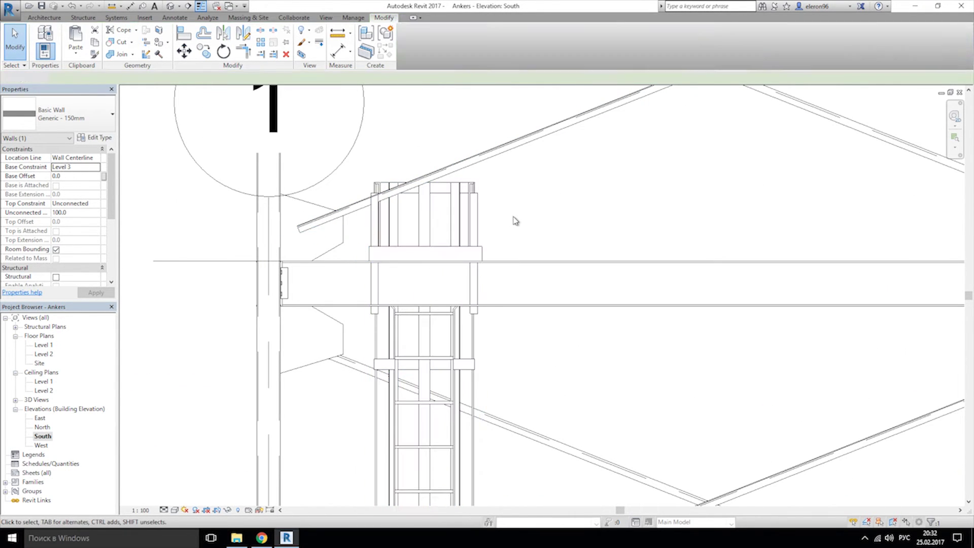
Step: Try to align the host wall with the bottom edge of the cage ladder's guardrail
click(476, 230)
scroll(489, 260, up, 2)
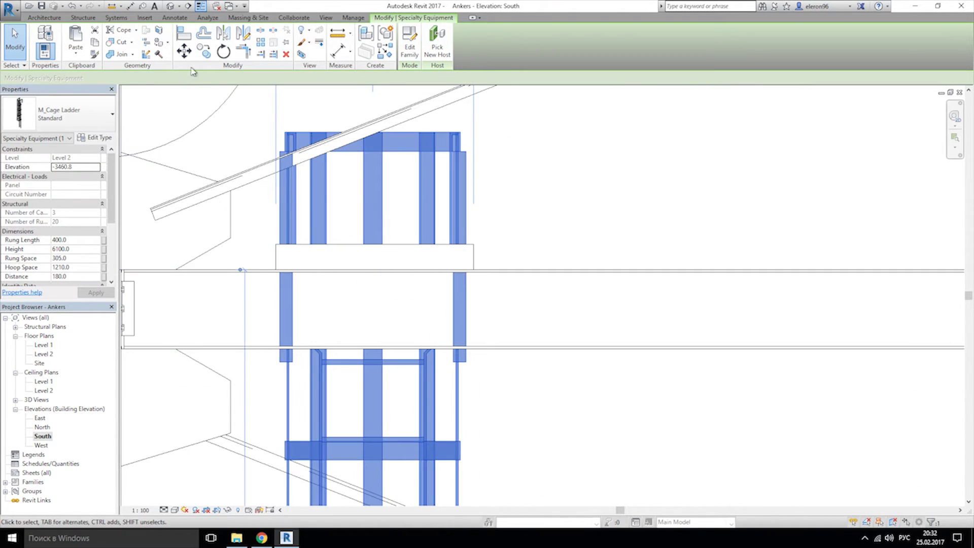
click(186, 40)
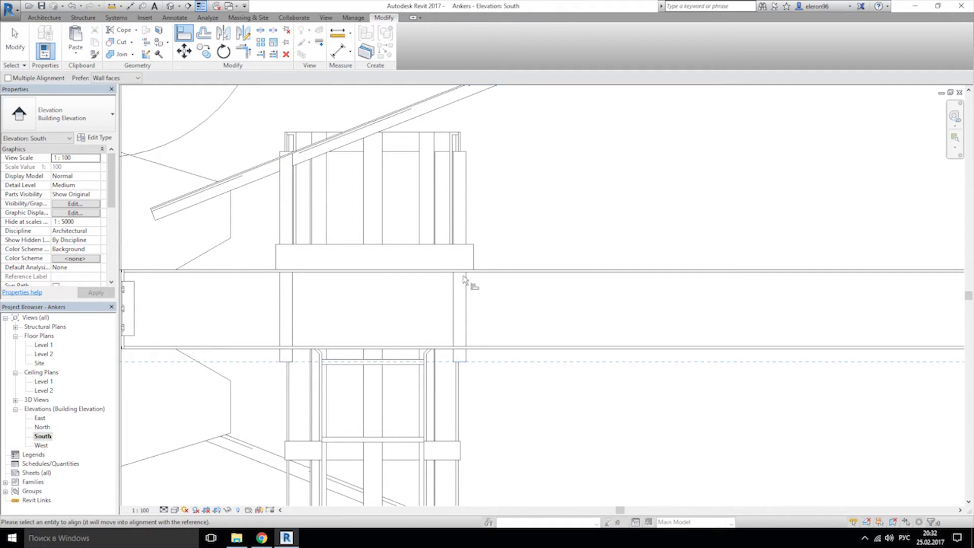
click(461, 248)
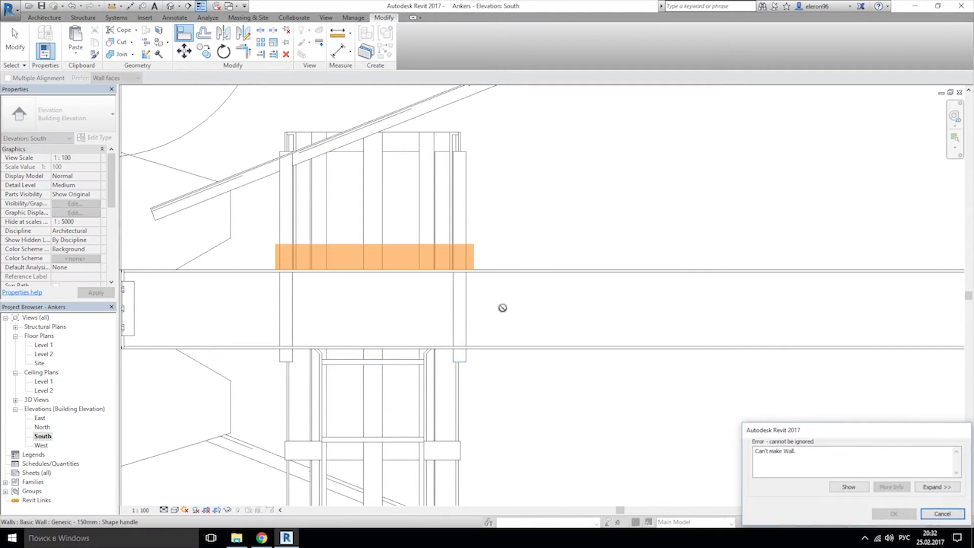
click(940, 515)
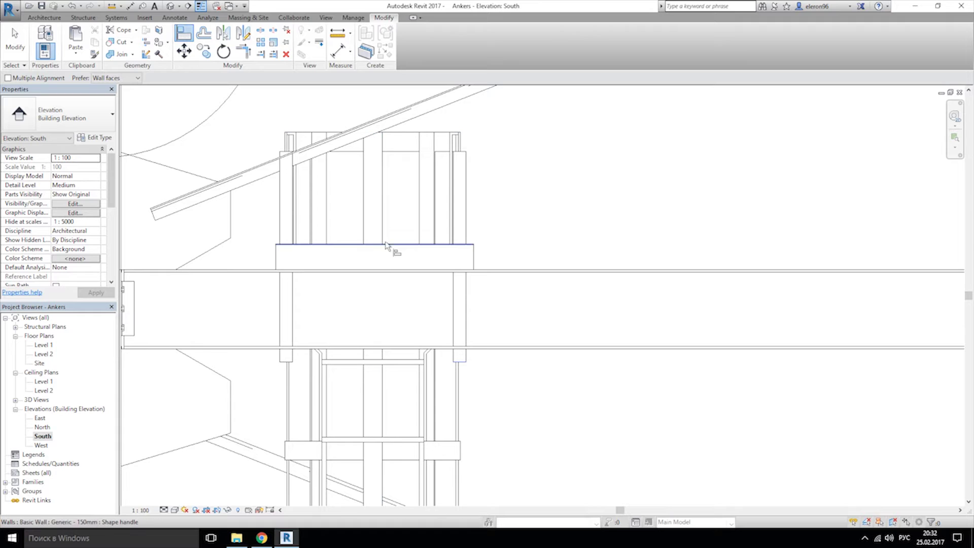
Step: Align the bottom edge of the cage ladder's guardrail with the top edge of the host wall
click(460, 362)
scroll(528, 369, up, 4)
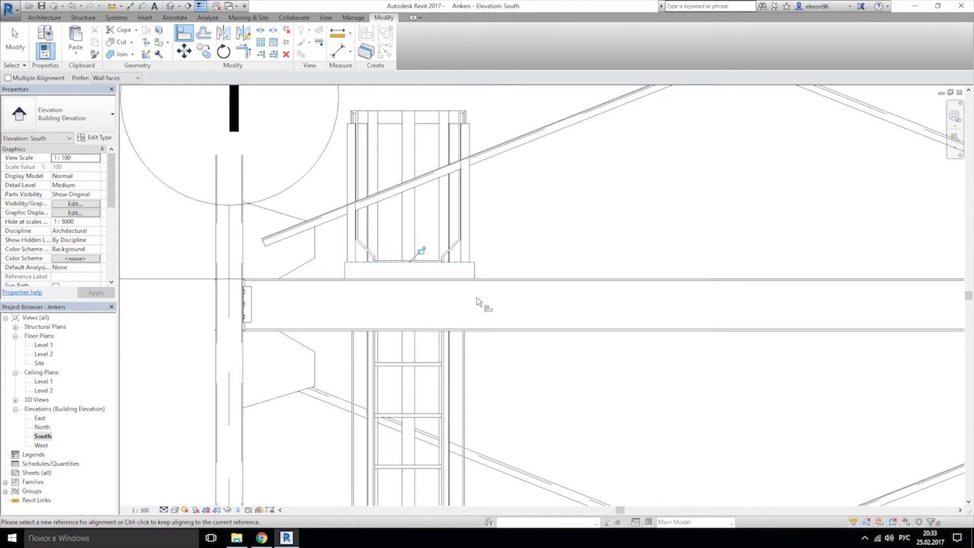
key(Escape)
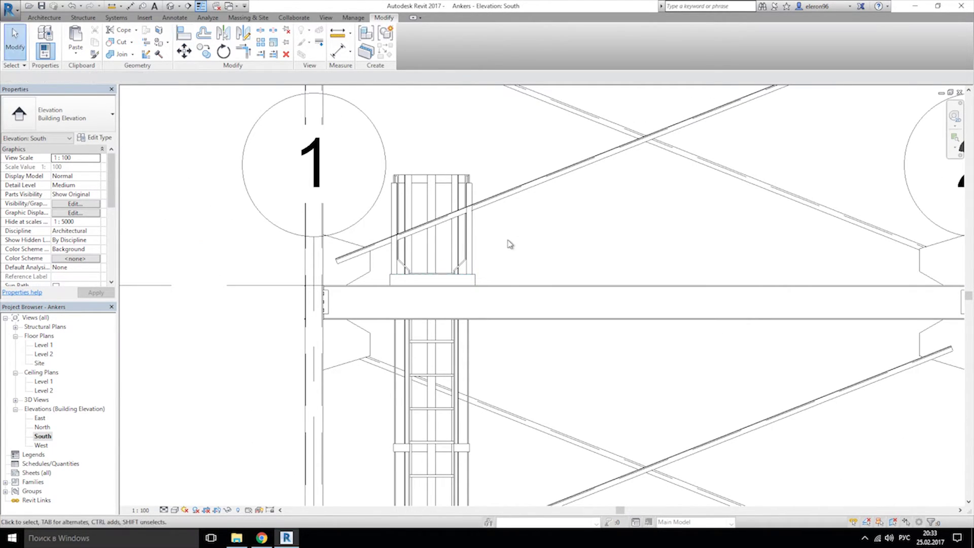
Step: Open the 3D view of the frame and set its visual style to Shaded
click(171, 7)
scroll(644, 274, up, 3)
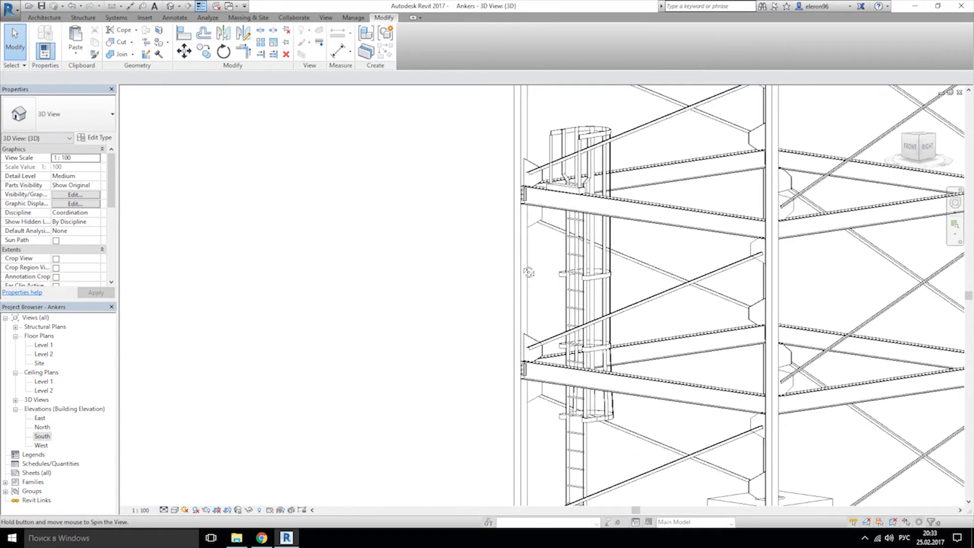
scroll(570, 196, up, 6)
shift+middle_drag(552, 182, 659, 152)
scroll(659, 152, down, 6)
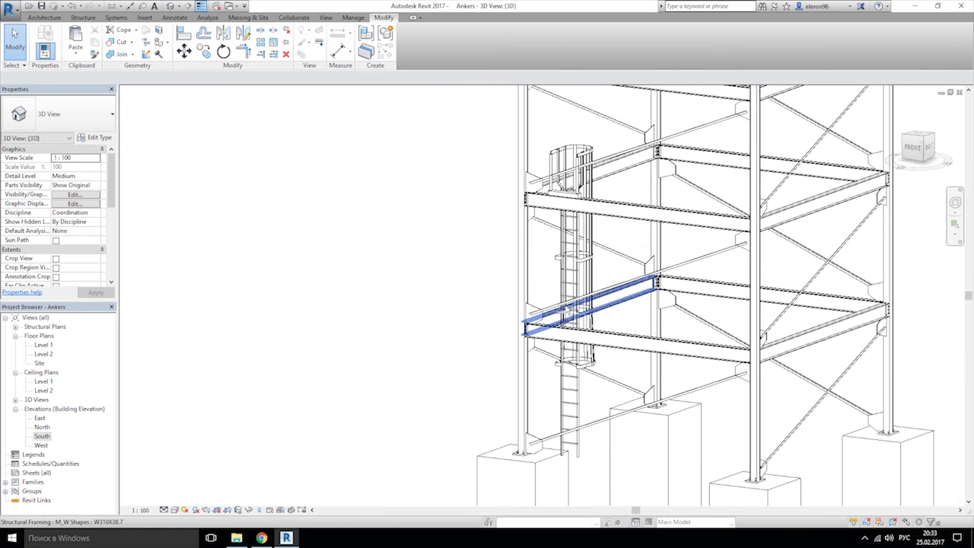
click(176, 509)
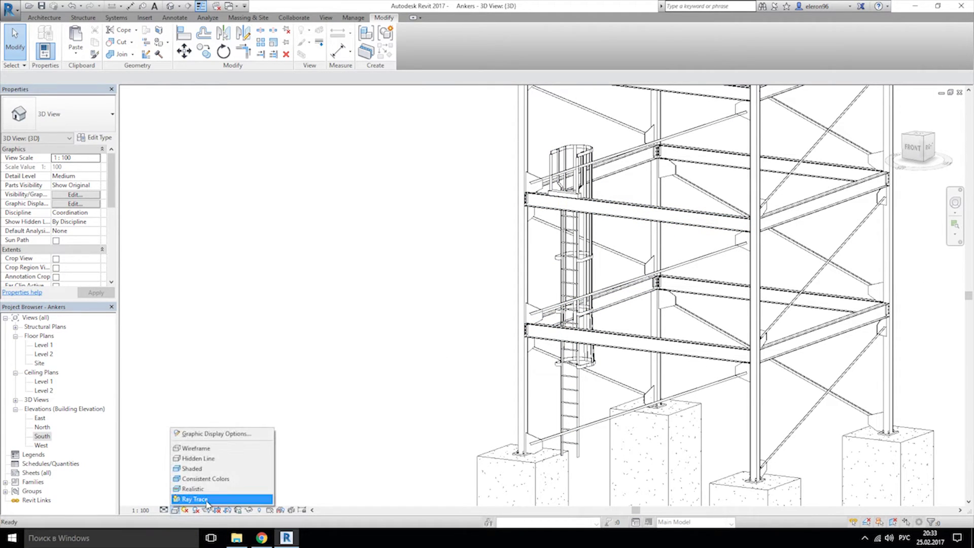
click(223, 468)
Step: Examine how the cage ladder and its host wall sit on the beam, and the frame above them
scroll(588, 204, up, 10)
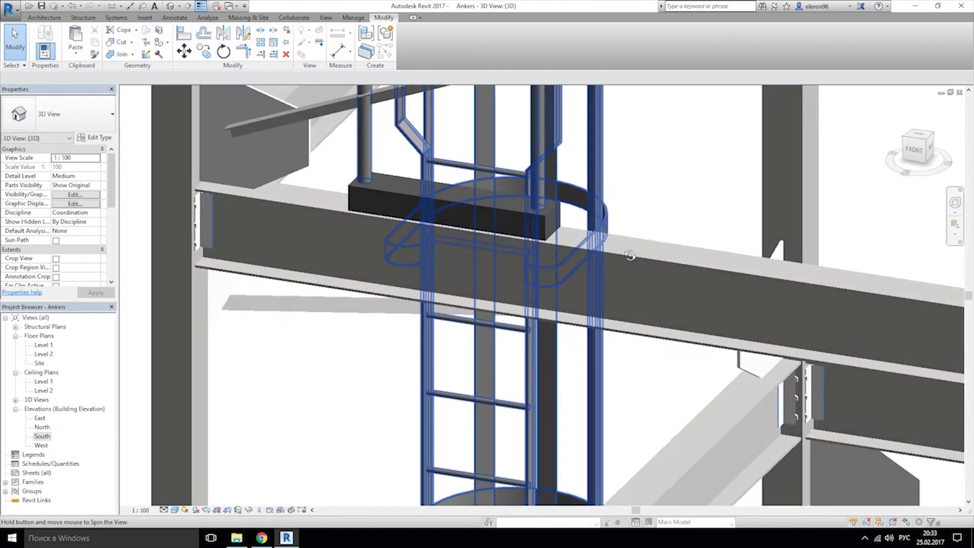
shift+middle_drag(629, 255, 434, 184)
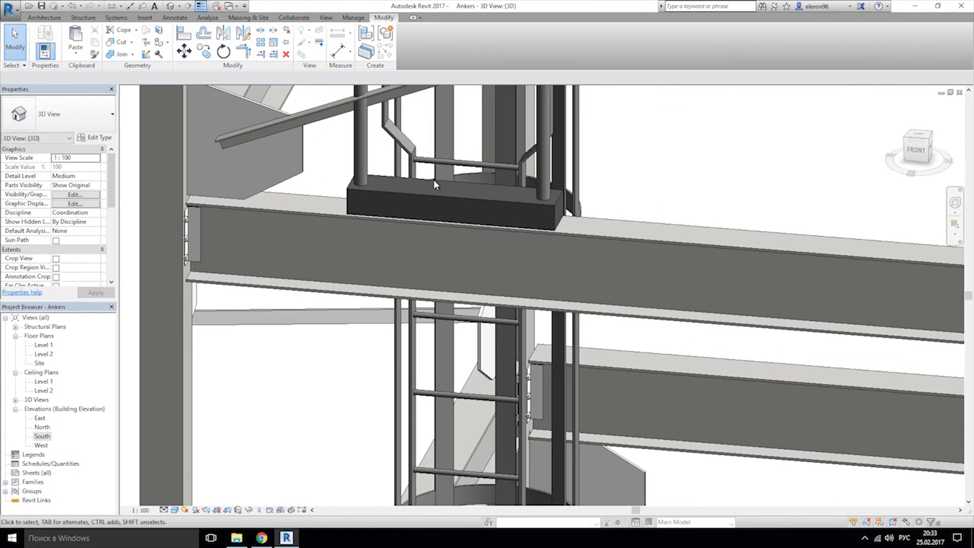
scroll(452, 190, down, 8)
shift+middle_drag(591, 271, 496, 192)
middle_drag(516, 155, 609, 284)
shift+middle_drag(484, 290, 402, 297)
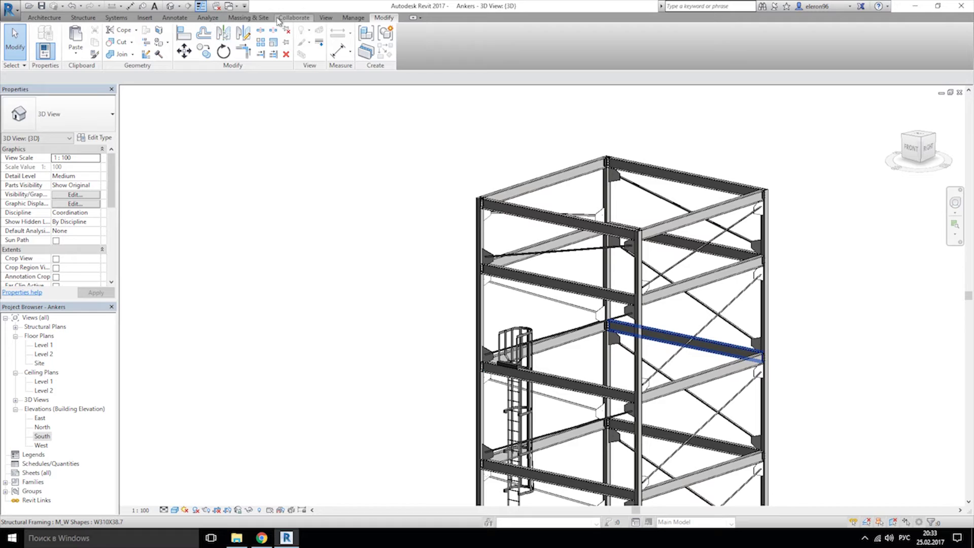
Step: Create a new floor plan view for Level 5
click(325, 18)
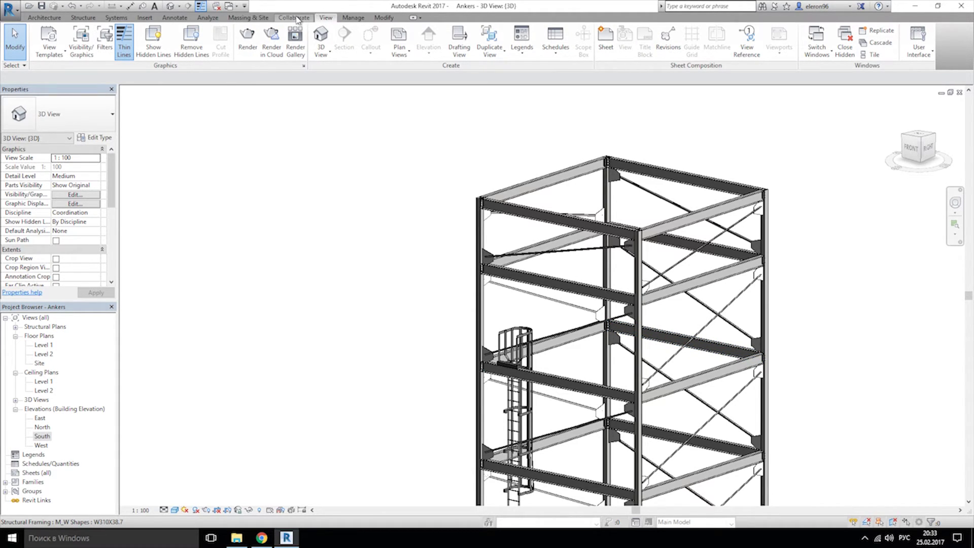
click(399, 44)
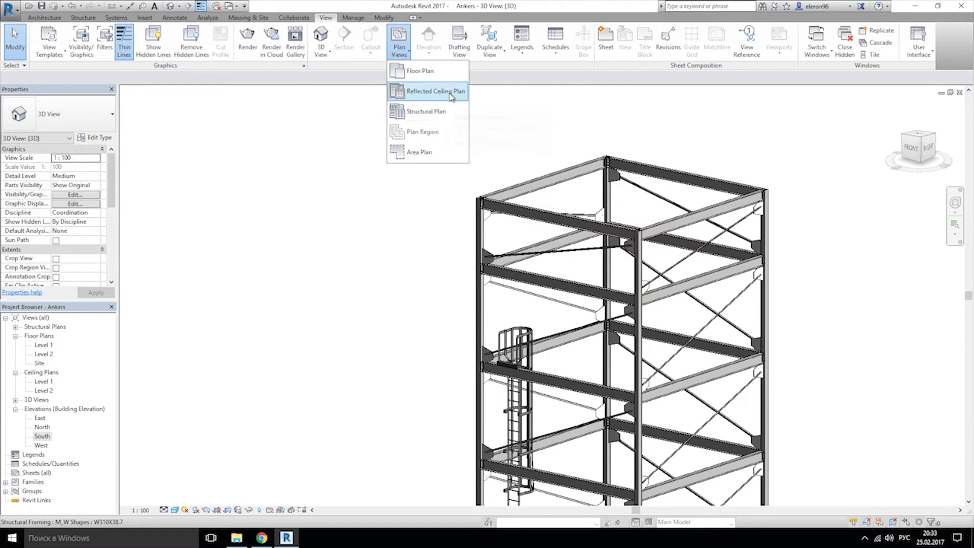
click(449, 70)
click(446, 246)
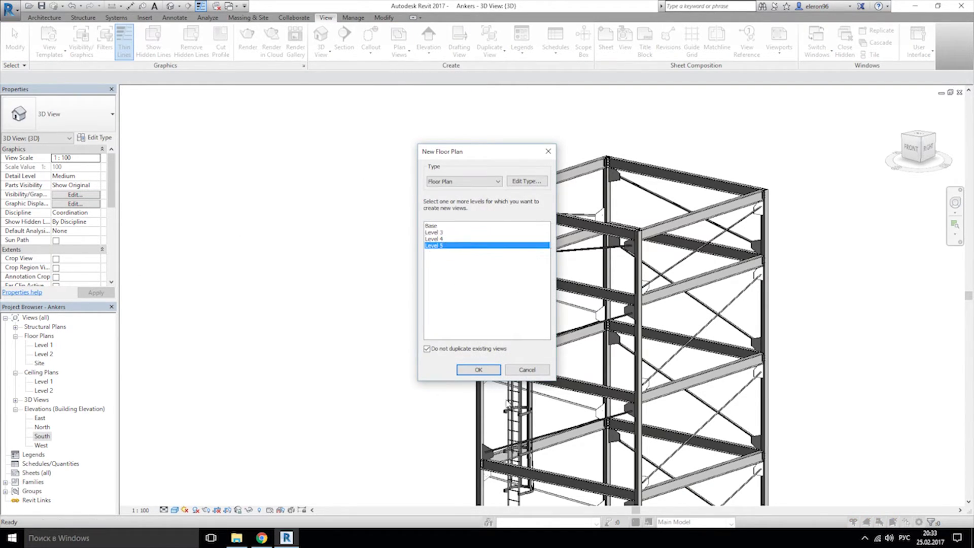
click(482, 371)
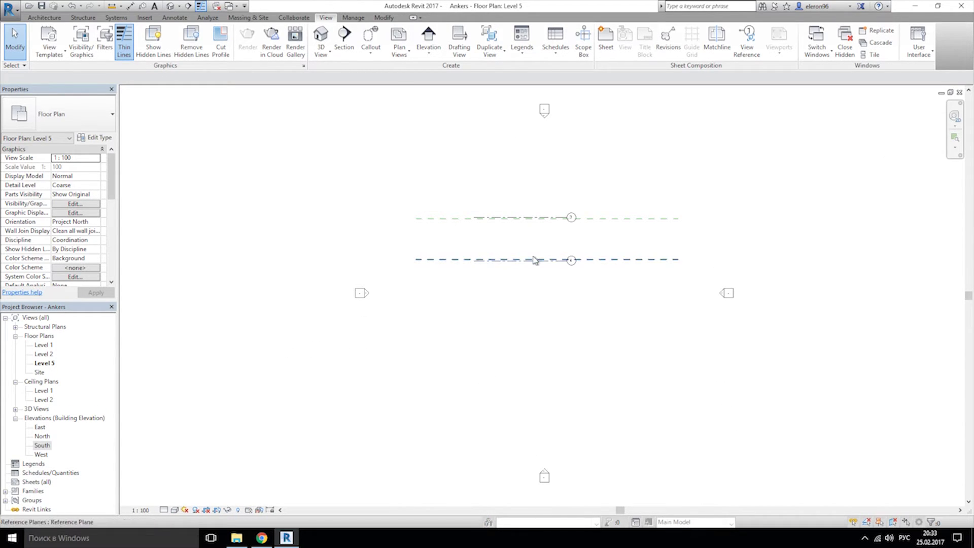
Step: Set the Level 5 plan's detail level to Medium and its visual style to Shaded
click(163, 510)
click(179, 489)
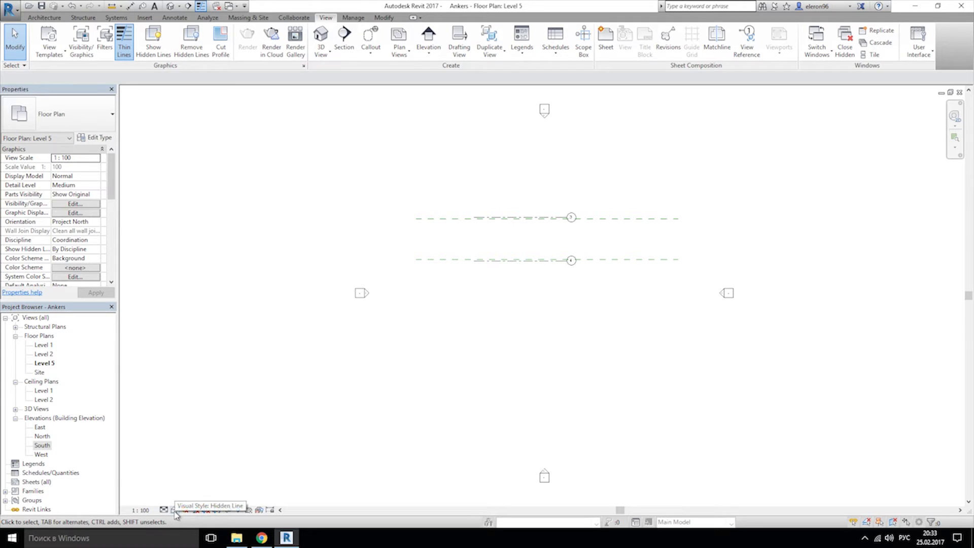
click(174, 510)
click(216, 465)
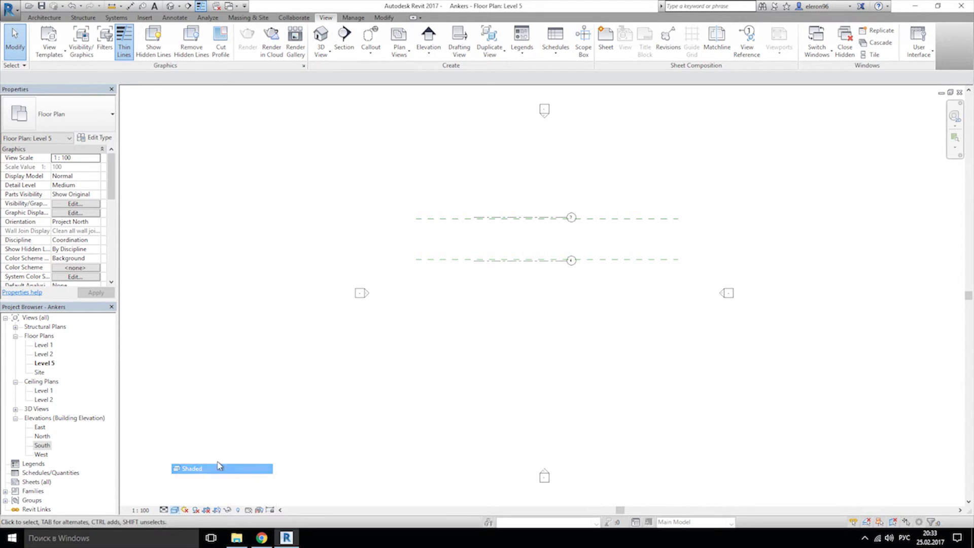
scroll(414, 332, up, 3)
scroll(402, 344, down, 5)
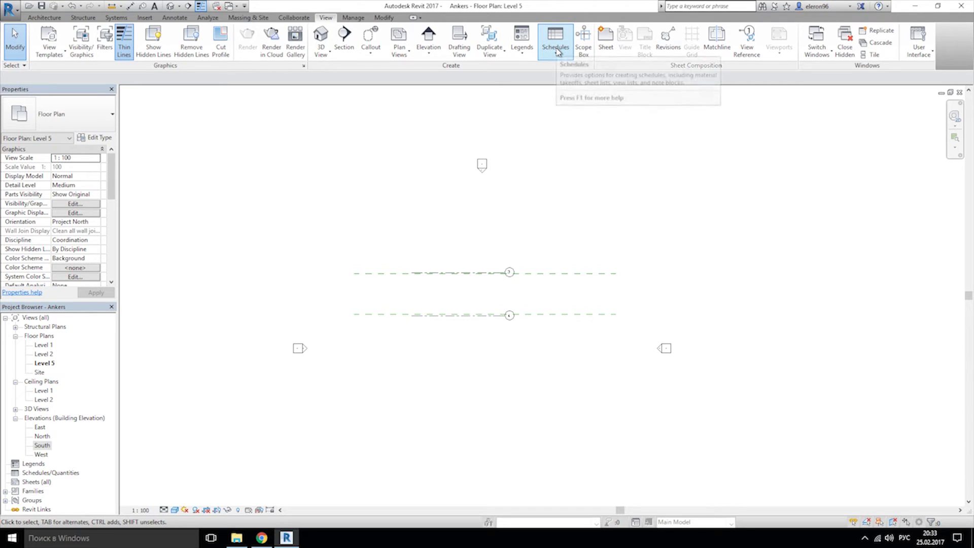
Step: Create a new floor plan view for Level 4
click(400, 43)
click(424, 71)
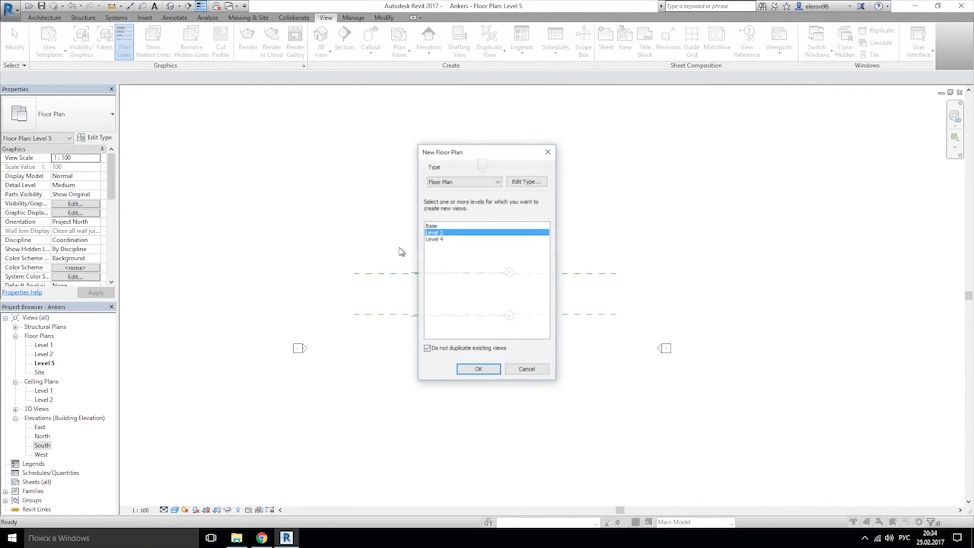
click(445, 239)
click(472, 369)
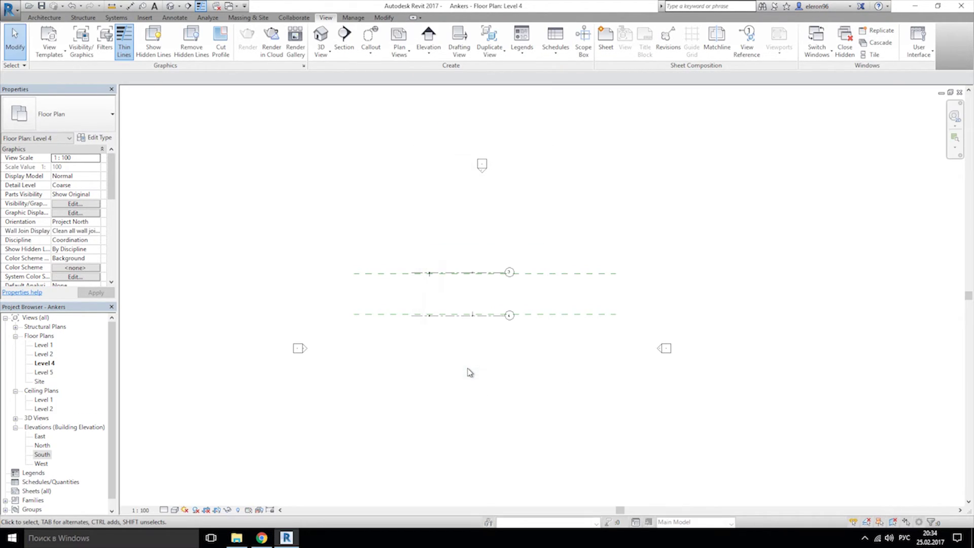
Step: Set the Level 4 plan's detail level to Medium and its visual style to Consistent Colors
scroll(456, 355, up, 5)
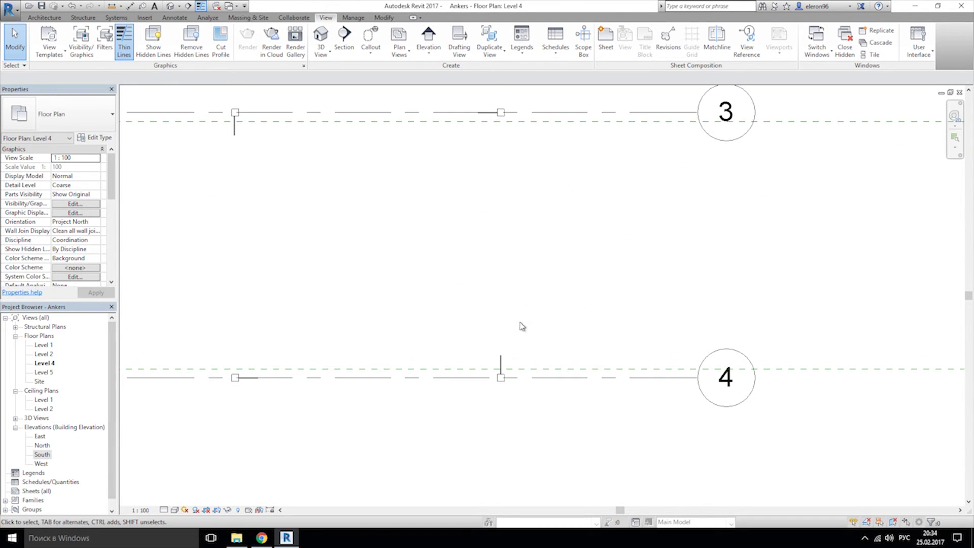
click(163, 510)
click(181, 488)
click(175, 510)
click(199, 479)
scroll(413, 411, down, 2)
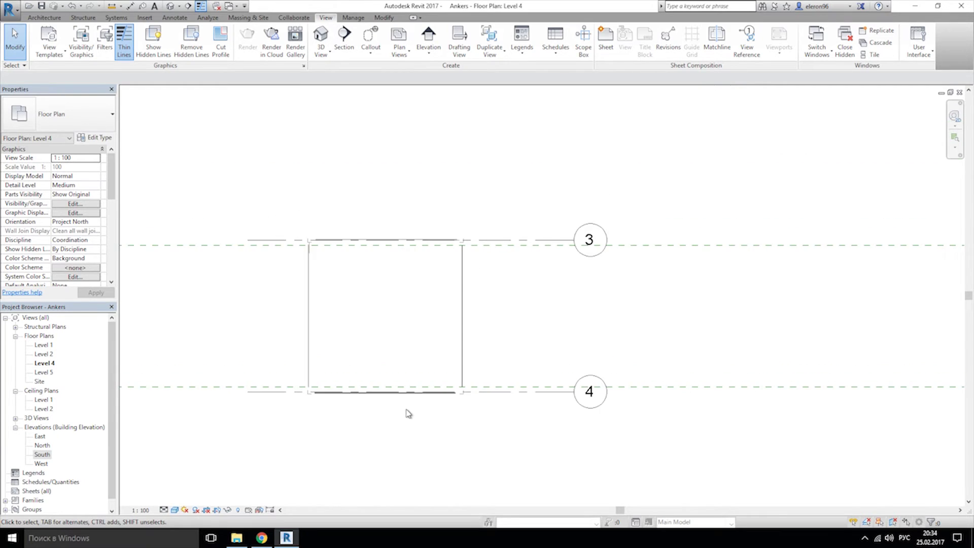
scroll(434, 337, up, 2)
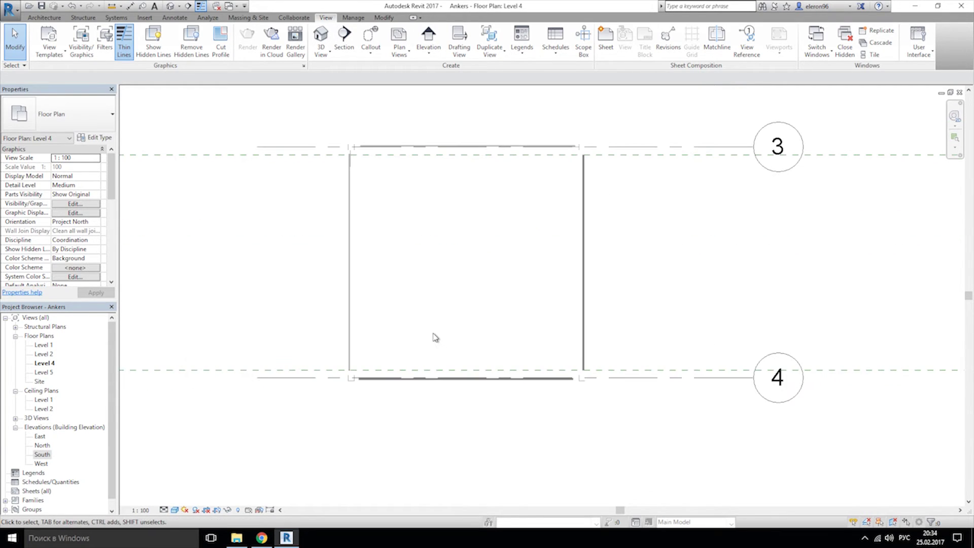
click(44, 17)
click(125, 40)
middle_drag(438, 333, 355, 285)
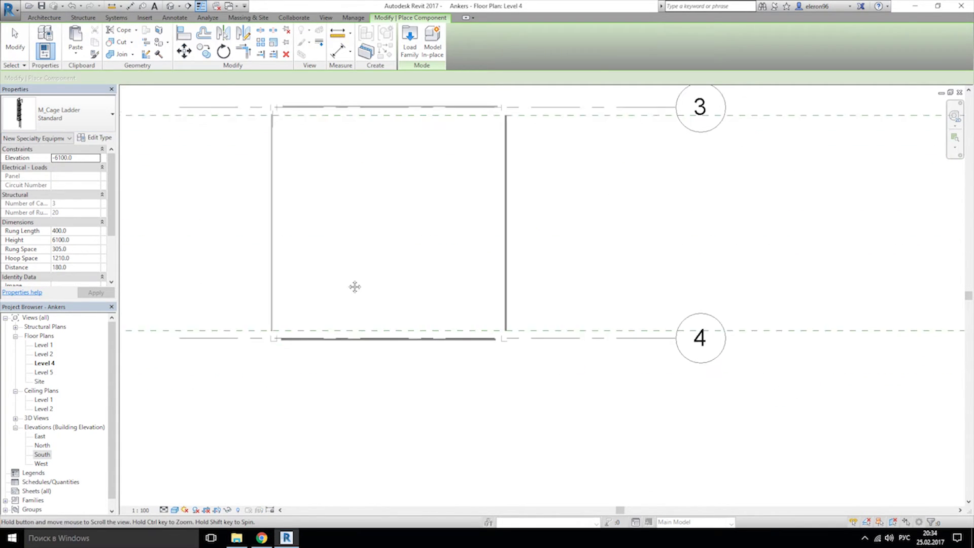
scroll(416, 324, up, 2)
scroll(476, 337, up, 2)
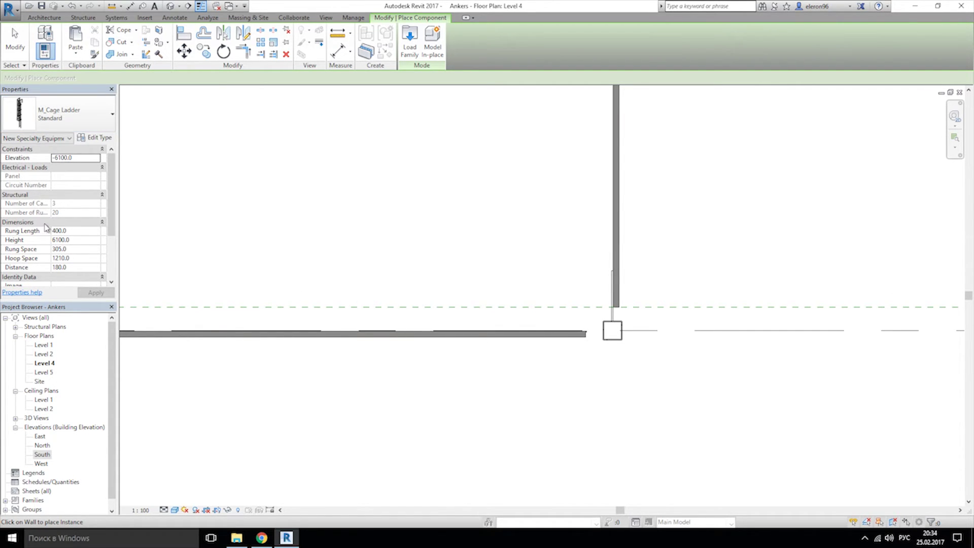
Step: Draw a wall about 540 mm long on the grid 4 beam in the Level 4 plan, near the column closest to the grid bubble
click(32, 19)
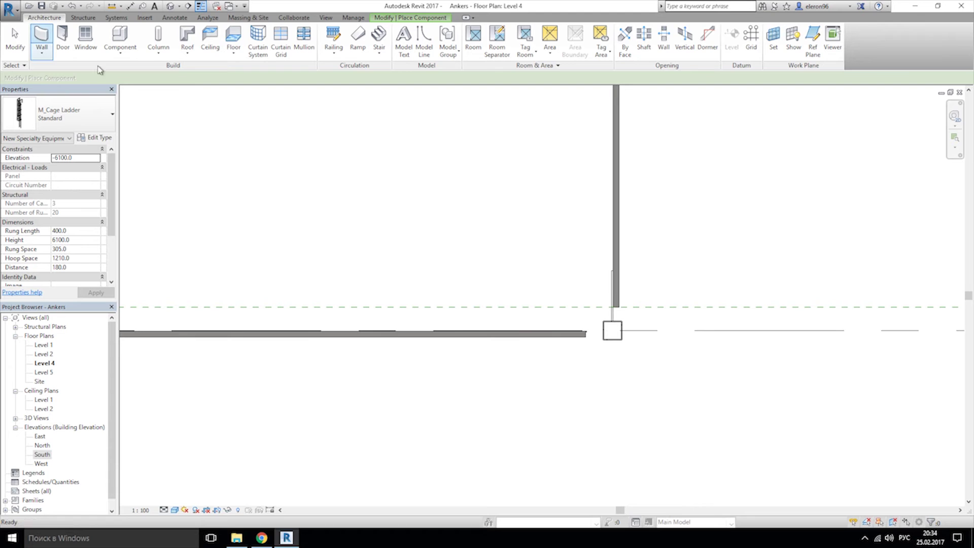
scroll(478, 322, up, 3)
click(491, 338)
click(656, 335)
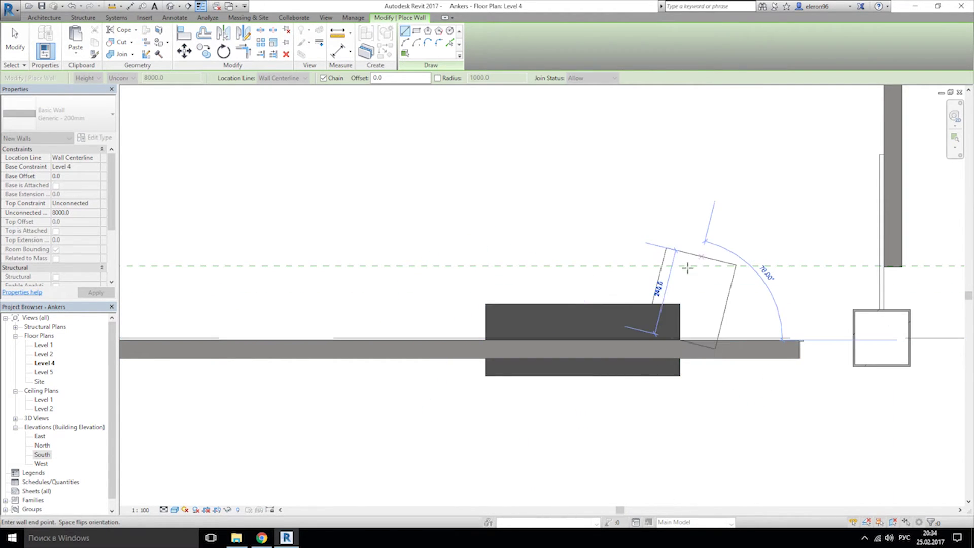
key(Escape)
key(Escape)
Step: Change the short wall's type to Generic - 150mm
click(589, 311)
click(65, 122)
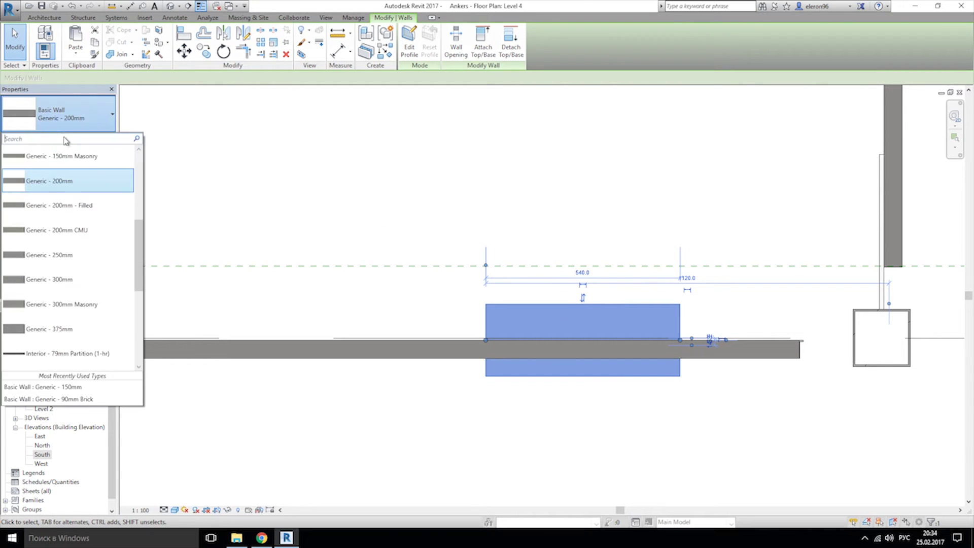
scroll(114, 327, up, 1)
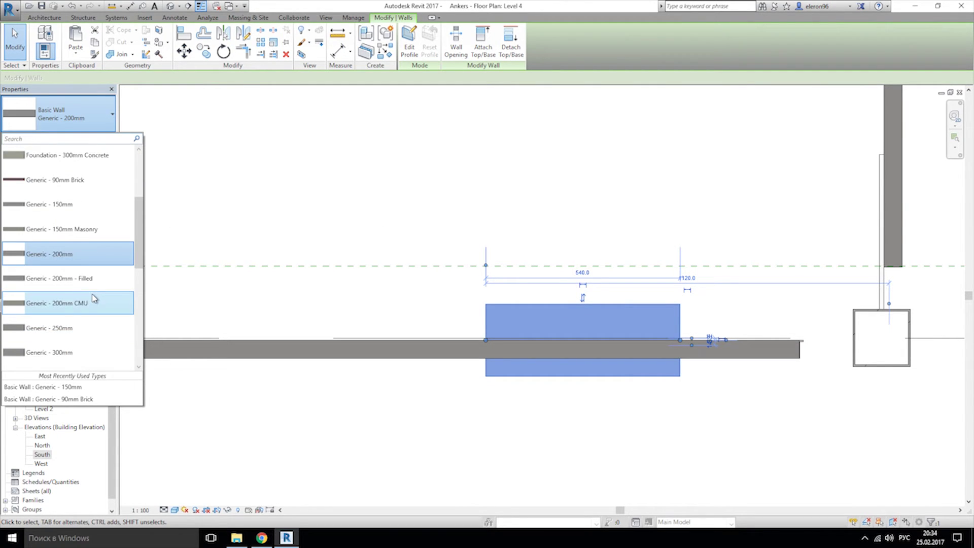
click(78, 207)
scroll(434, 324, down, 3)
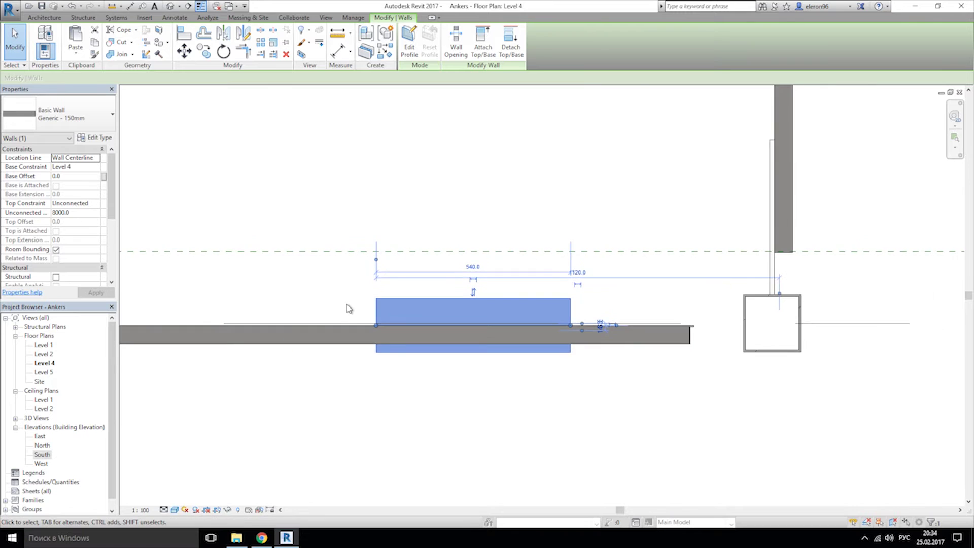
key(Escape)
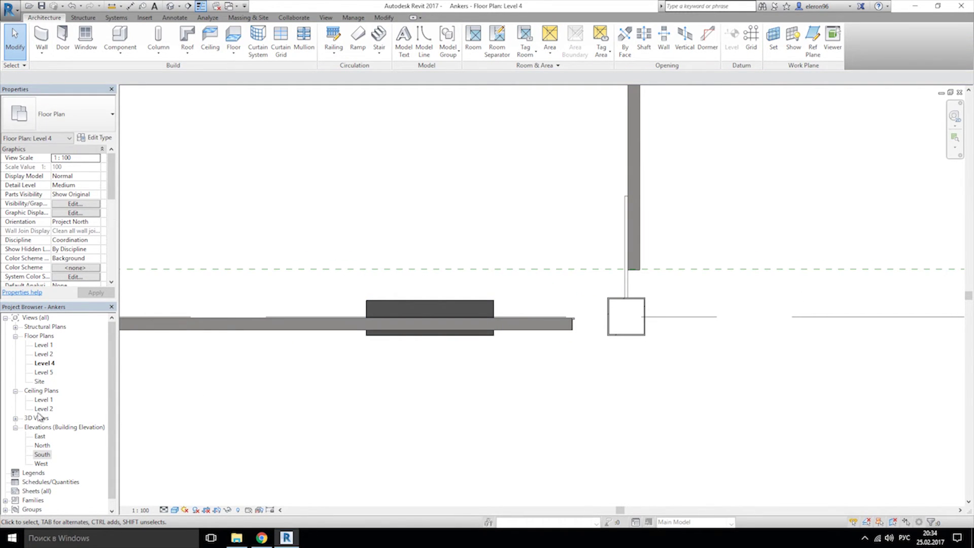
Step: In the 3D view, raise the new wall's base to the top of a higher beam, about 1990 mm above Level 4
click(170, 5)
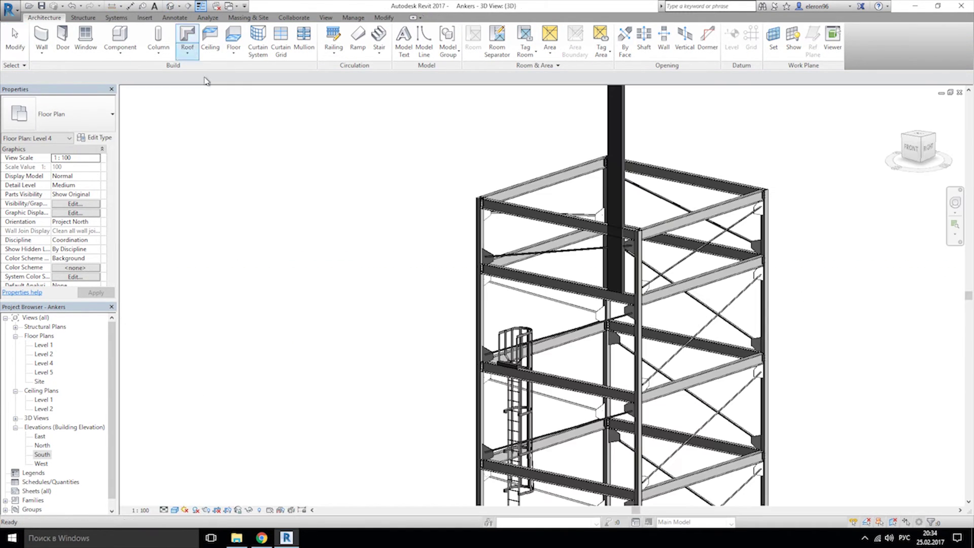
scroll(354, 339, down, 2)
shift+middle_drag(376, 348, 472, 332)
scroll(555, 192, up, 3)
click(527, 170)
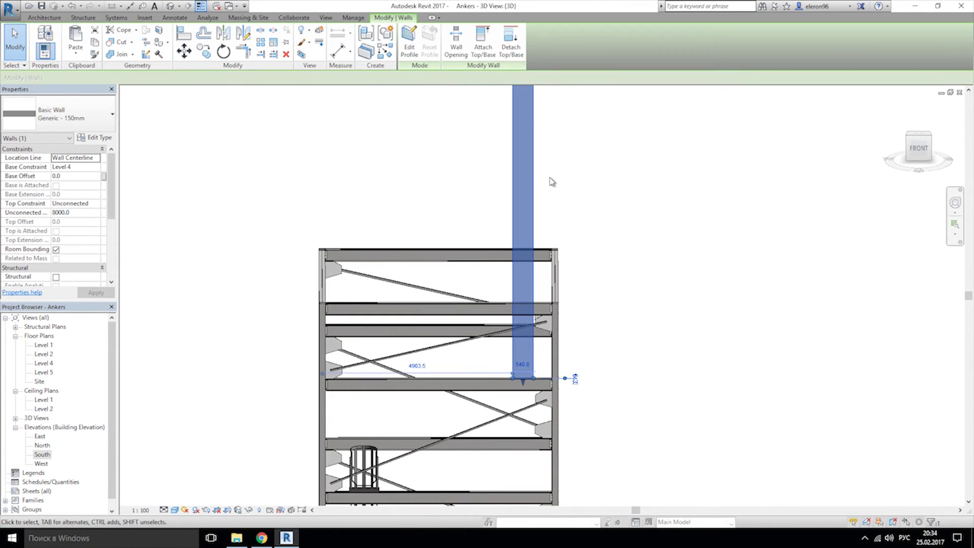
scroll(530, 267, up, 1)
scroll(527, 376, up, 2)
drag(517, 421, 577, 267)
scroll(602, 167, down, 3)
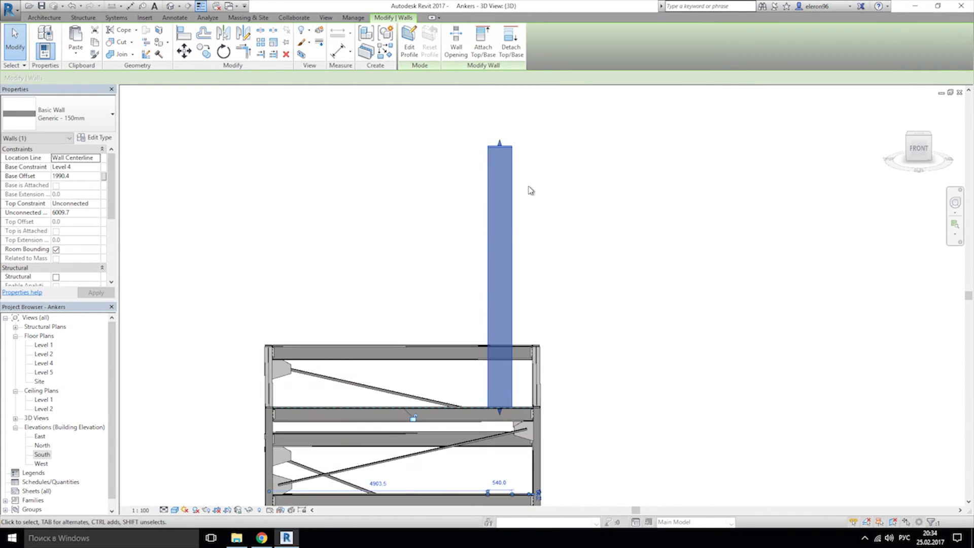
Step: Reduce the new wall's unconnected height to leave only a low block on top of the beam
click(72, 212)
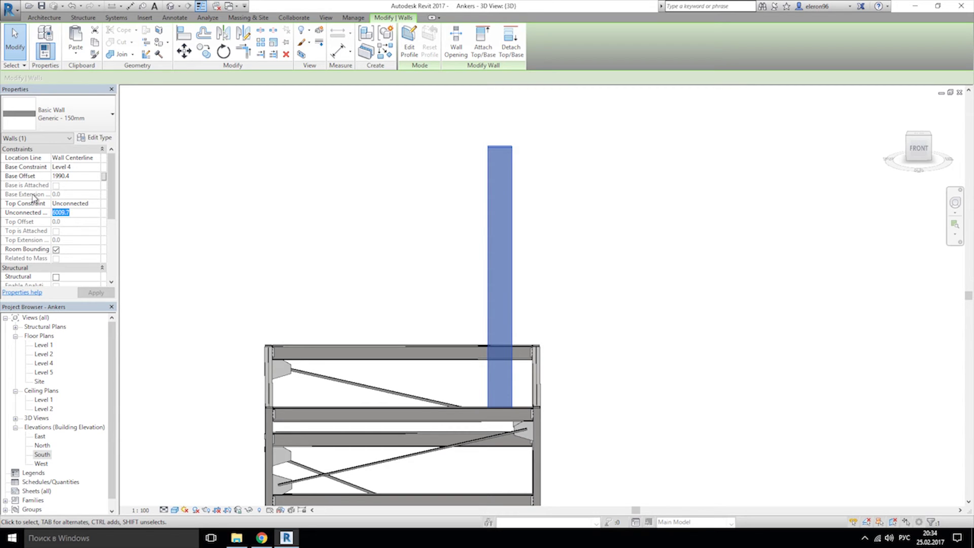
click(597, 406)
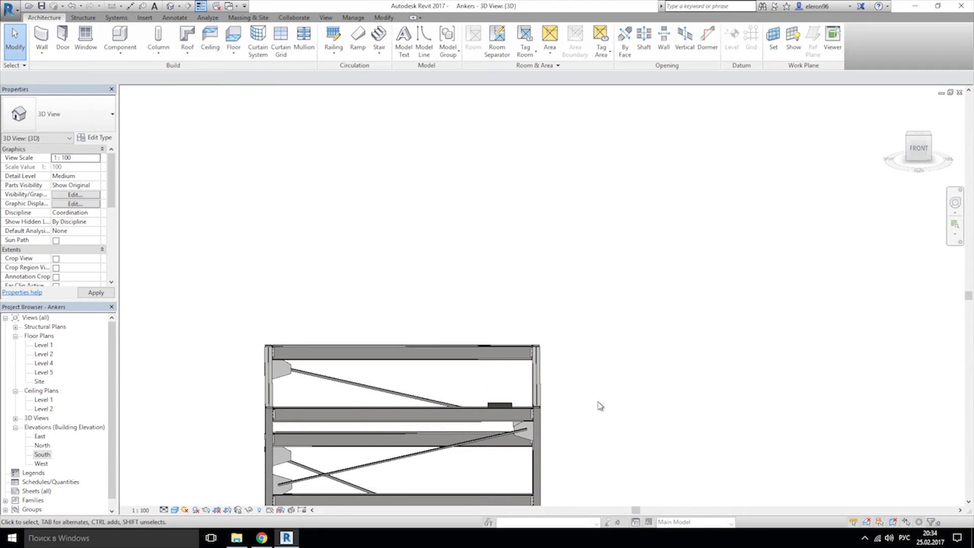
middle_drag(598, 406, 582, 345)
shift+middle_drag(581, 344, 550, 452)
Step: In the South elevation, place a Standard M_Cage Ladder centred on the low wall block on the top beam
double_click(43, 363)
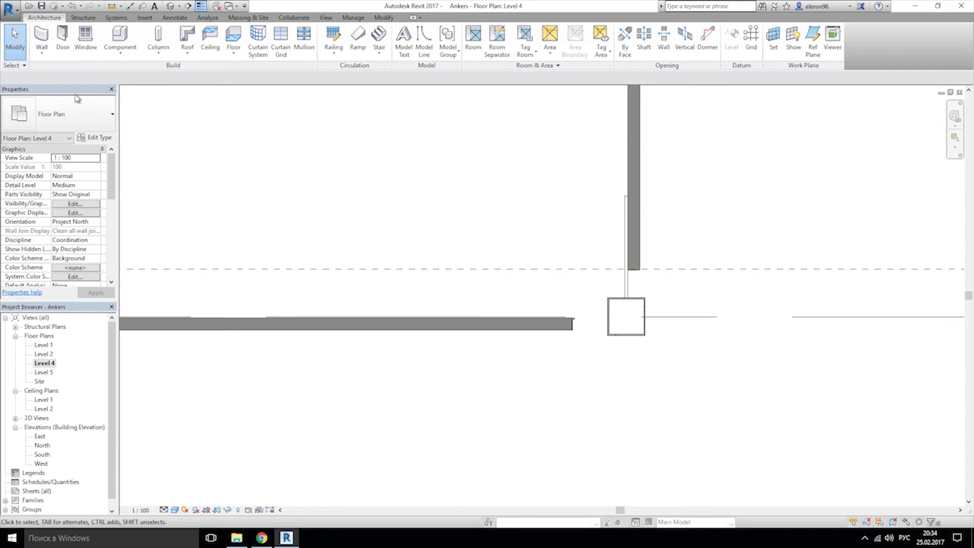
double_click(42, 437)
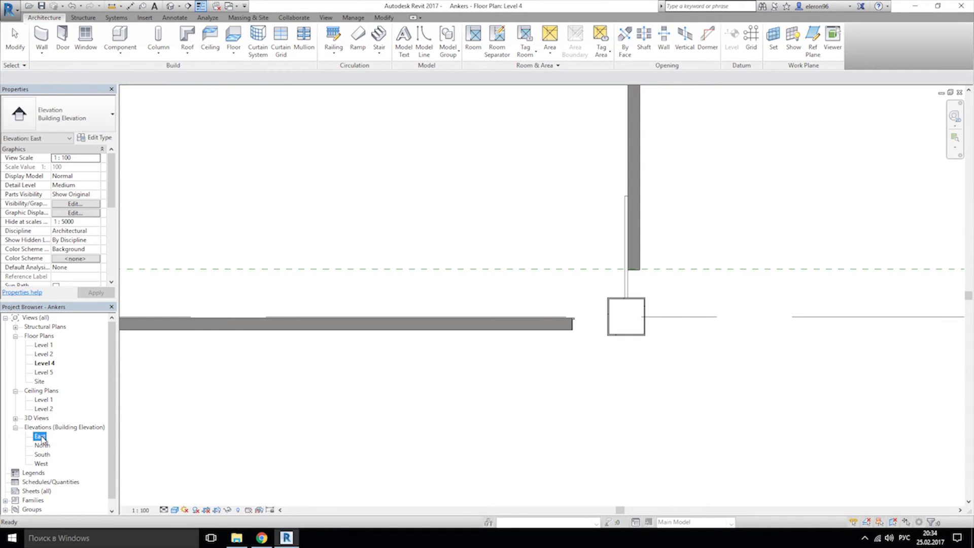
middle_drag(442, 263, 266, 354)
click(41, 446)
double_click(40, 445)
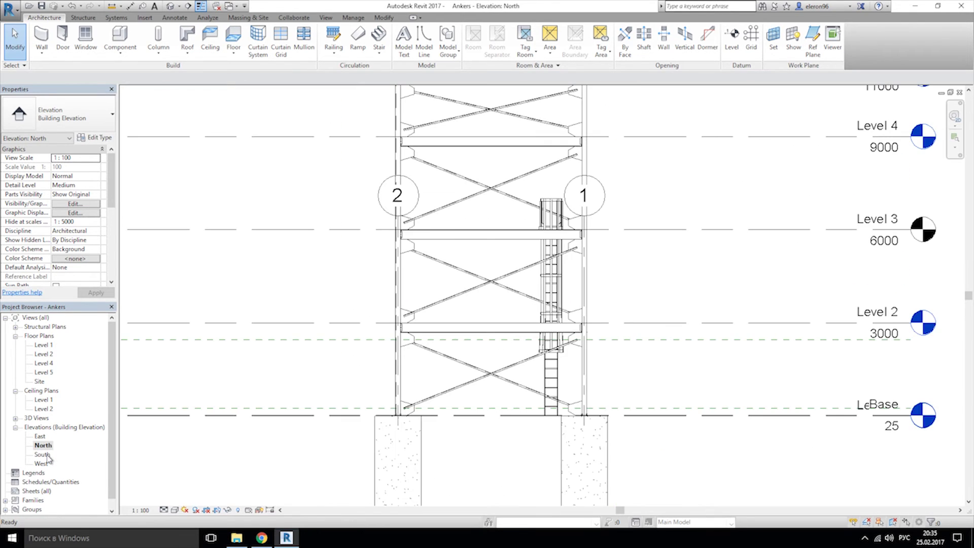
double_click(42, 454)
scroll(350, 352, down, 5)
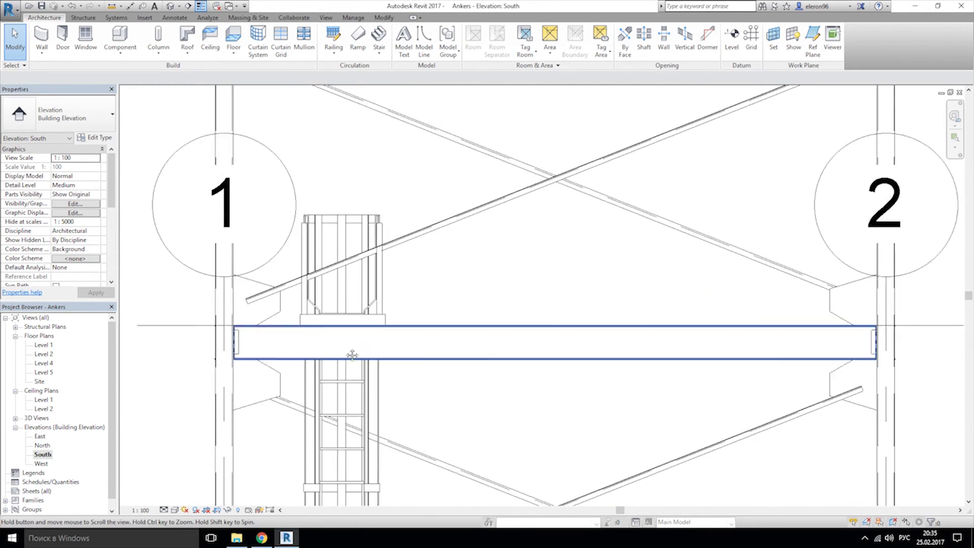
scroll(406, 273, up, 3)
scroll(405, 273, up, 3)
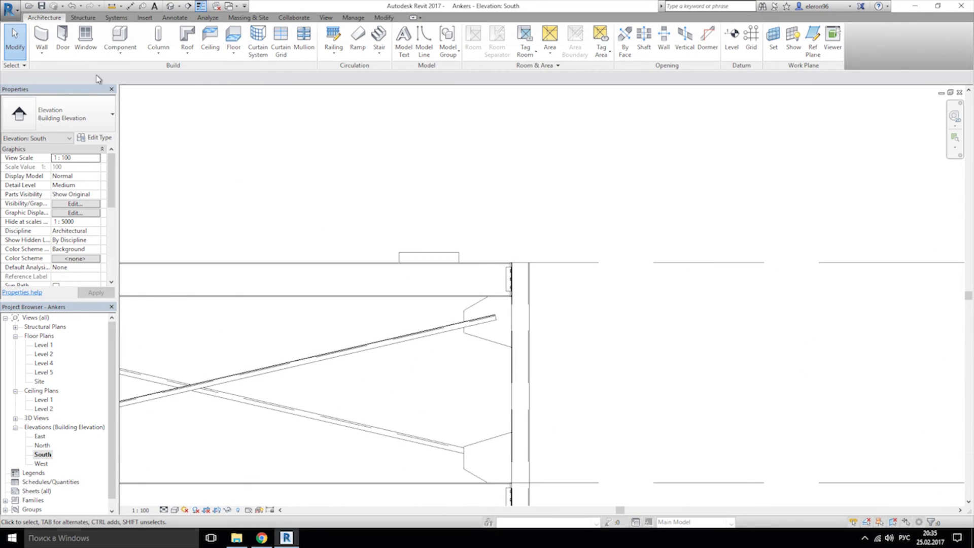
click(120, 38)
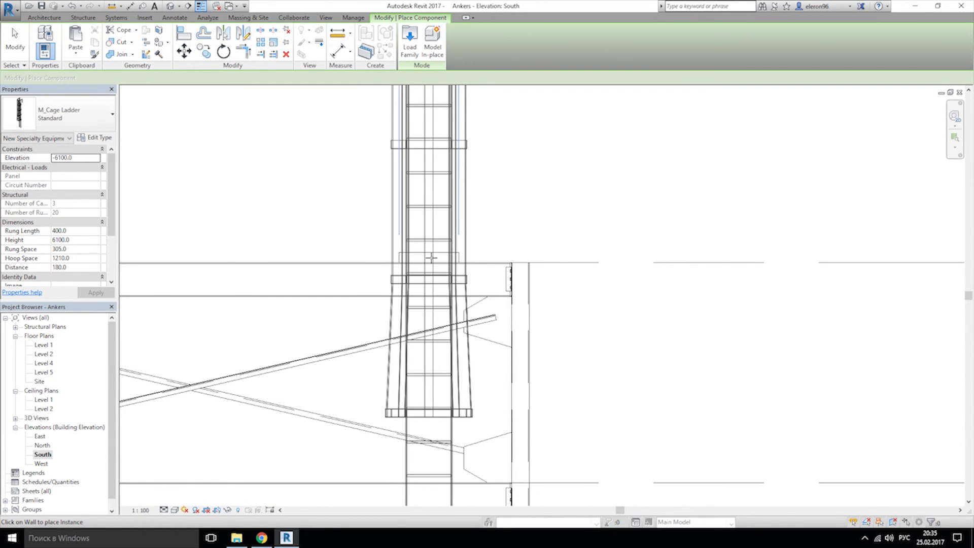
click(431, 257)
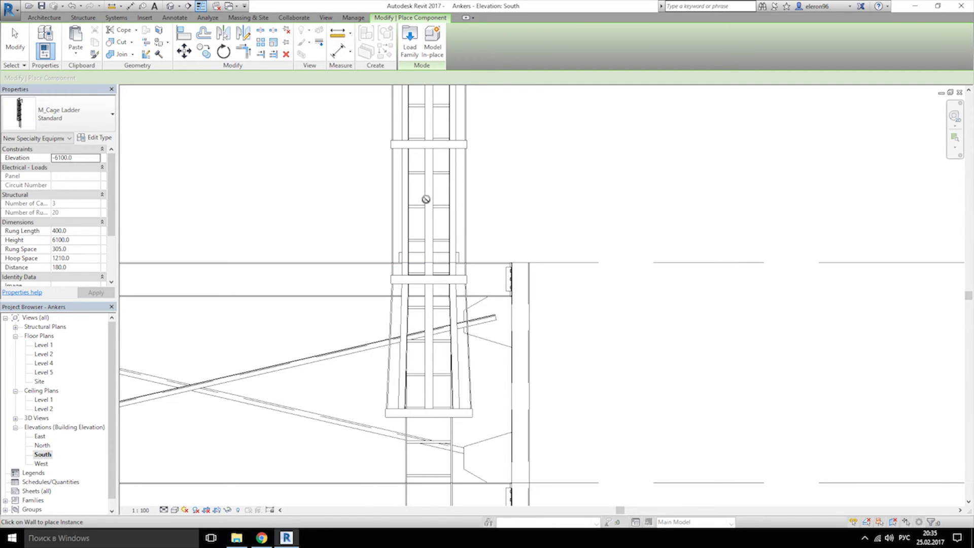
key(Escape)
Step: Move the new cage ladder vertically so the lower end of its top side rails aligns with the wall block's top
click(426, 178)
middle_drag(482, 187, 485, 269)
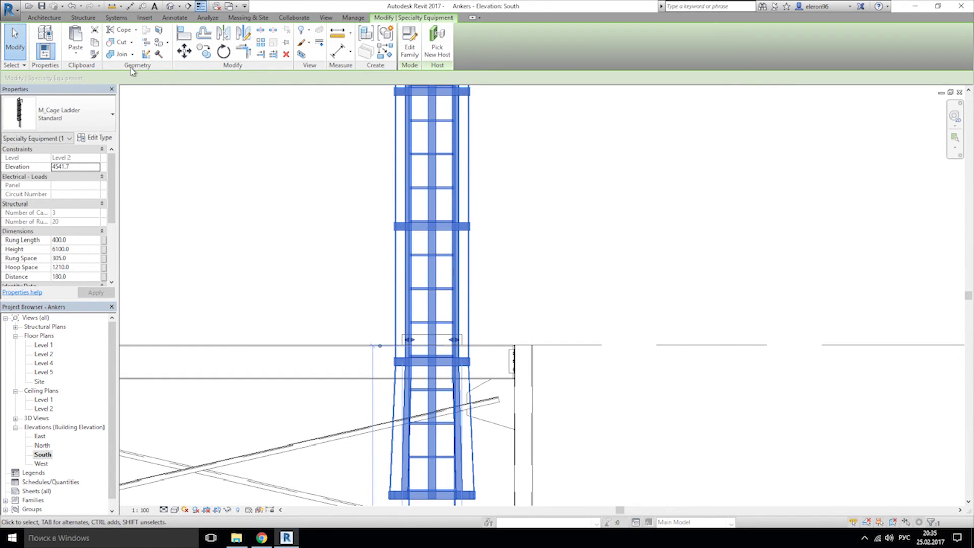
click(186, 51)
scroll(446, 184, up, 5)
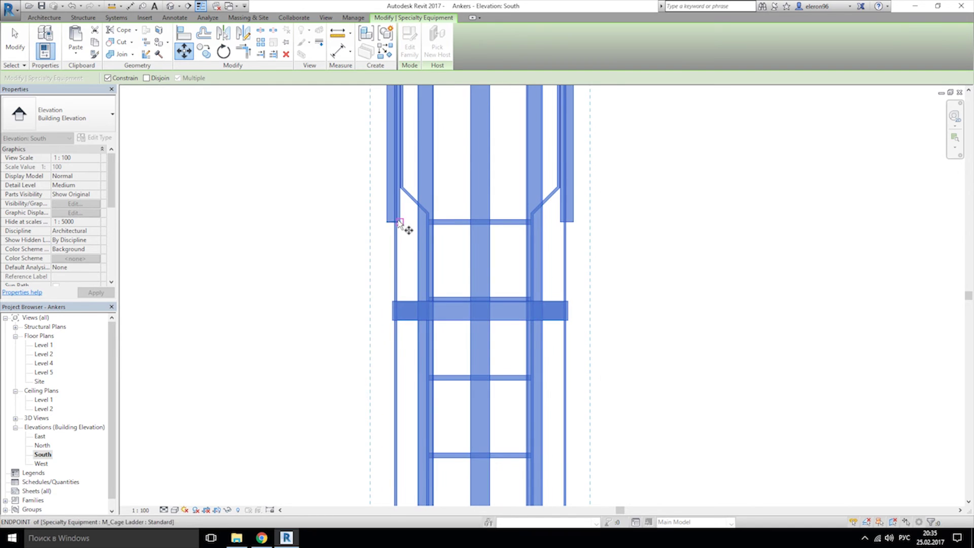
click(399, 222)
scroll(405, 222, down, 2)
middle_drag(432, 390, 478, 148)
middle_drag(478, 404, 481, 322)
scroll(469, 304, up, 2)
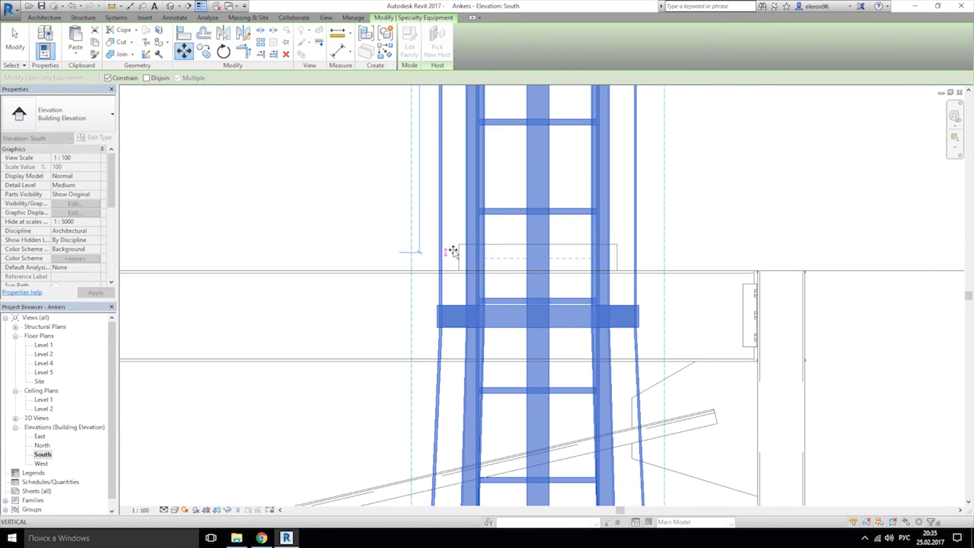
click(458, 245)
key(Escape)
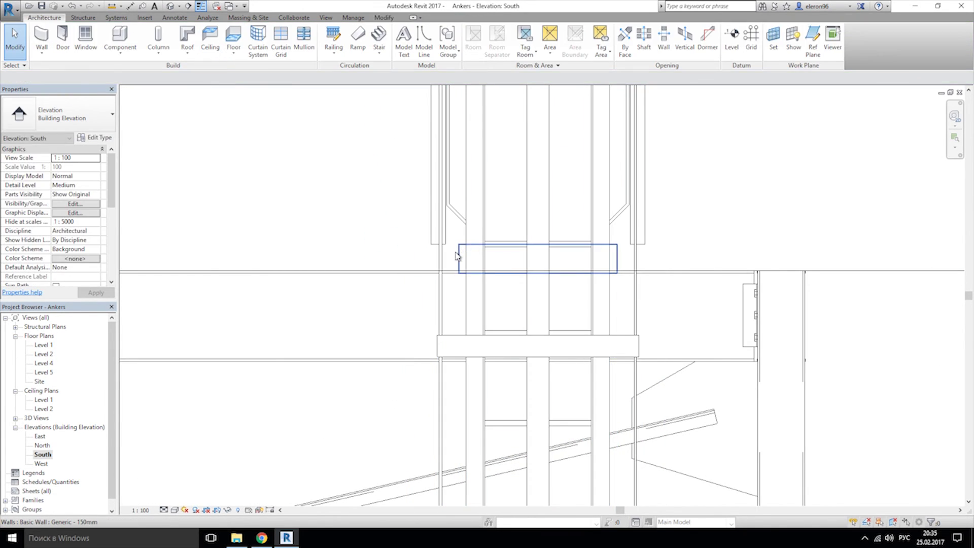
Step: Lengthen the wall block at both ends to span the full width of the cage ladder's side rails
click(458, 257)
drag(455, 258, 418, 263)
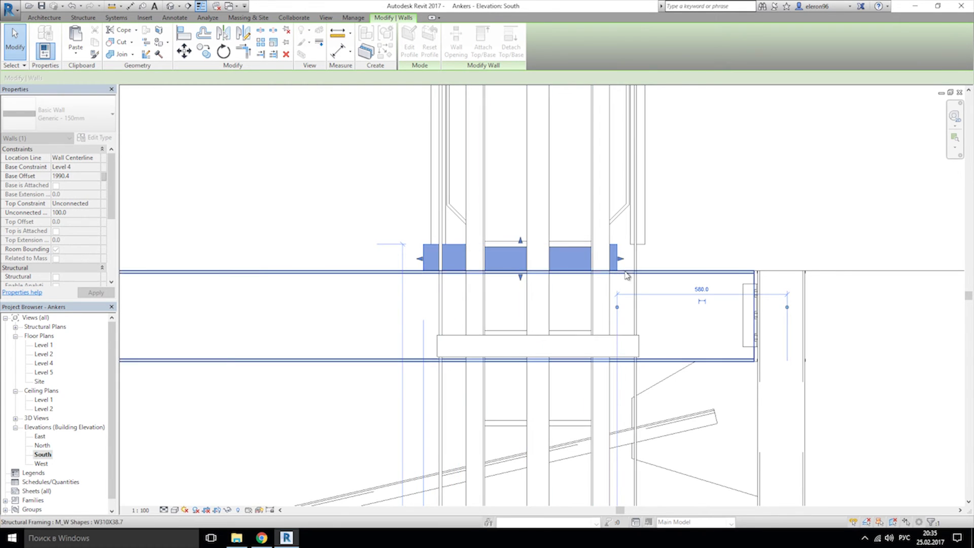
drag(620, 258, 655, 261)
click(698, 217)
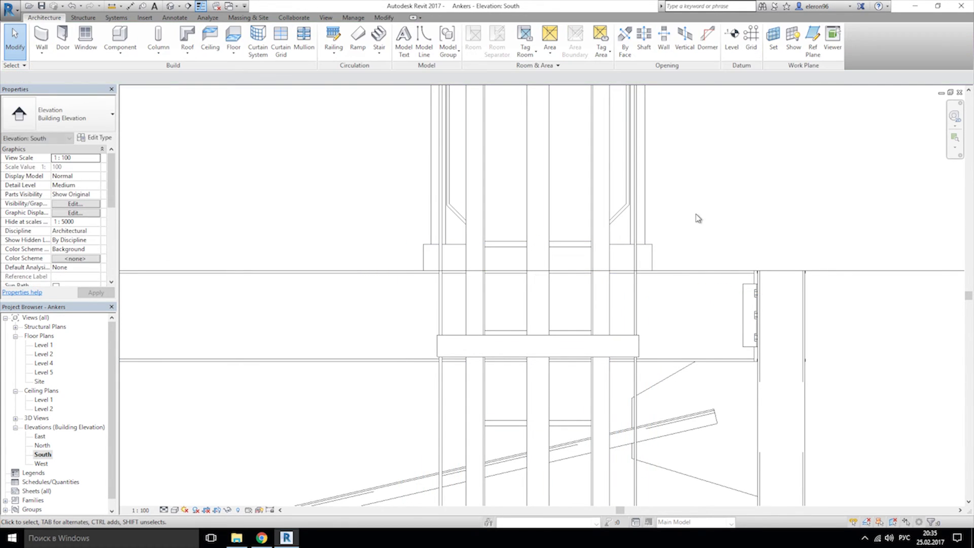
Step: In the South elevation, shorten the upper cage ladder from below so its foot stands on top of the Level 3 beam
scroll(694, 219, down, 6)
middle_drag(709, 378, 648, 203)
middle_drag(646, 349, 643, 315)
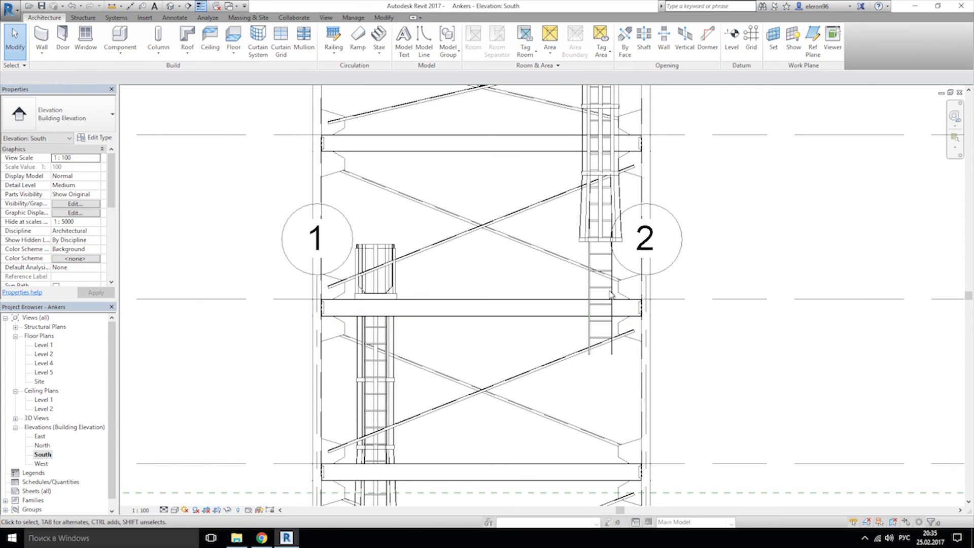
middle_drag(623, 263, 616, 371)
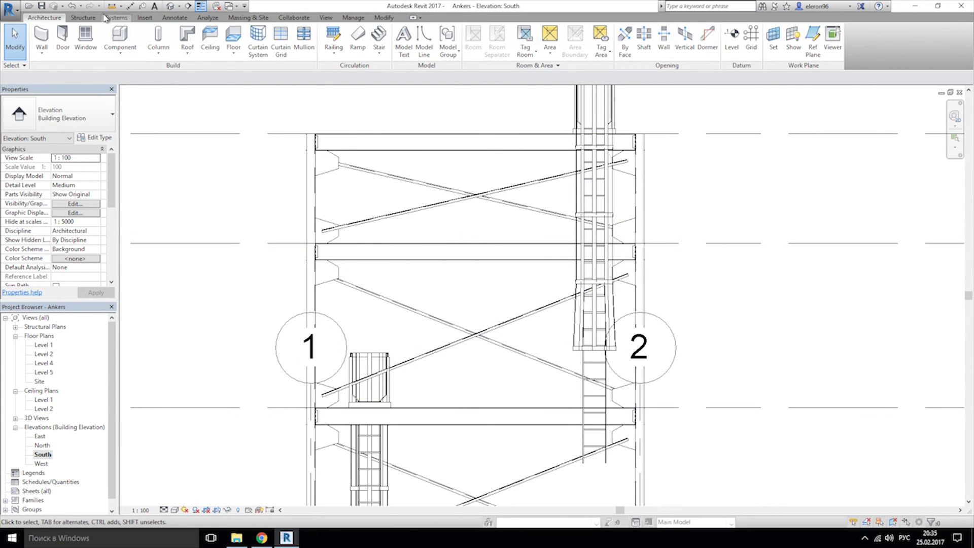
click(176, 7)
scroll(445, 276, down, 3)
shift+middle_drag(445, 276, 541, 139)
scroll(487, 392, up, 3)
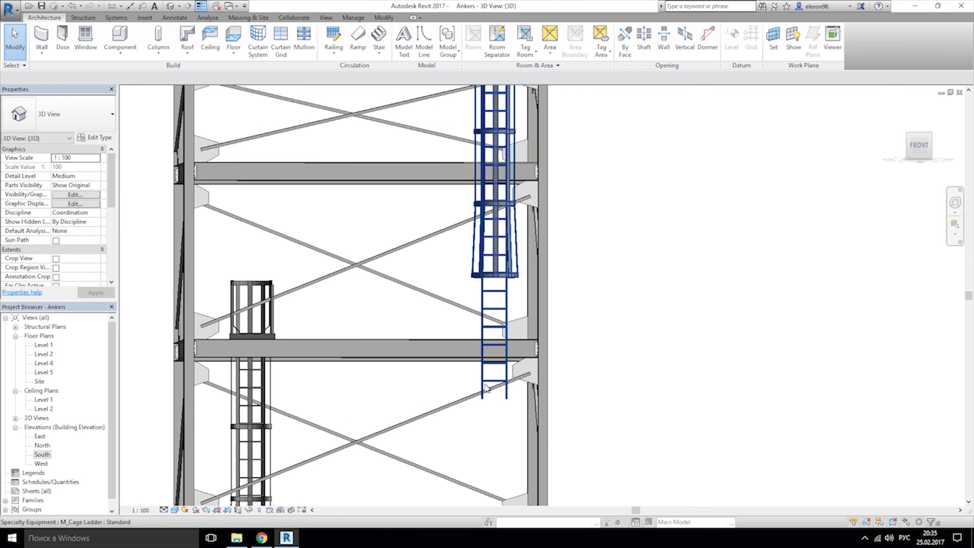
click(494, 393)
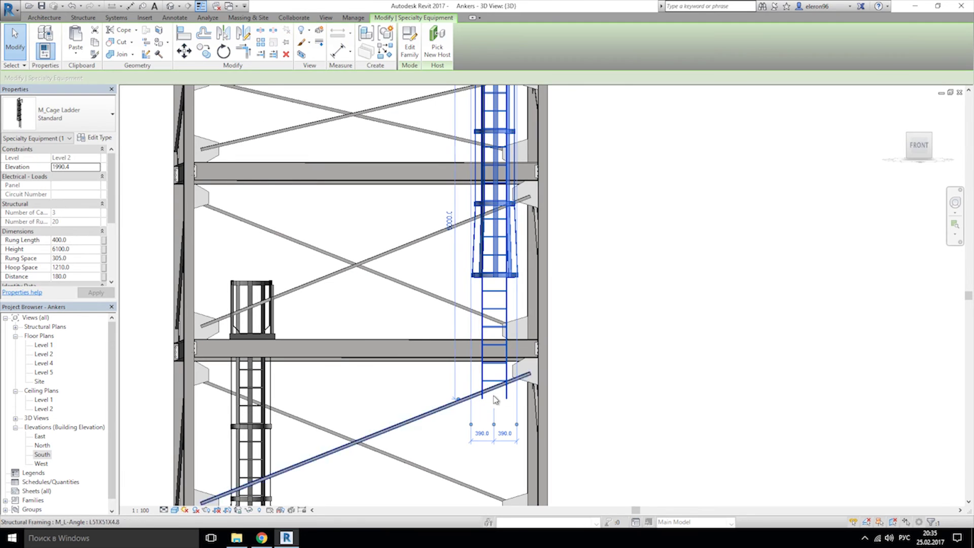
double_click(42, 454)
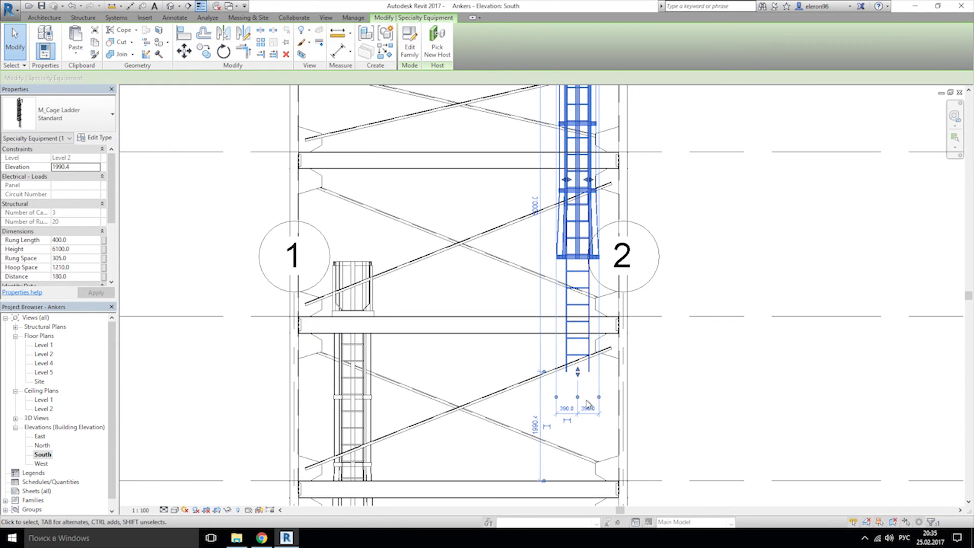
scroll(577, 375, up, 2)
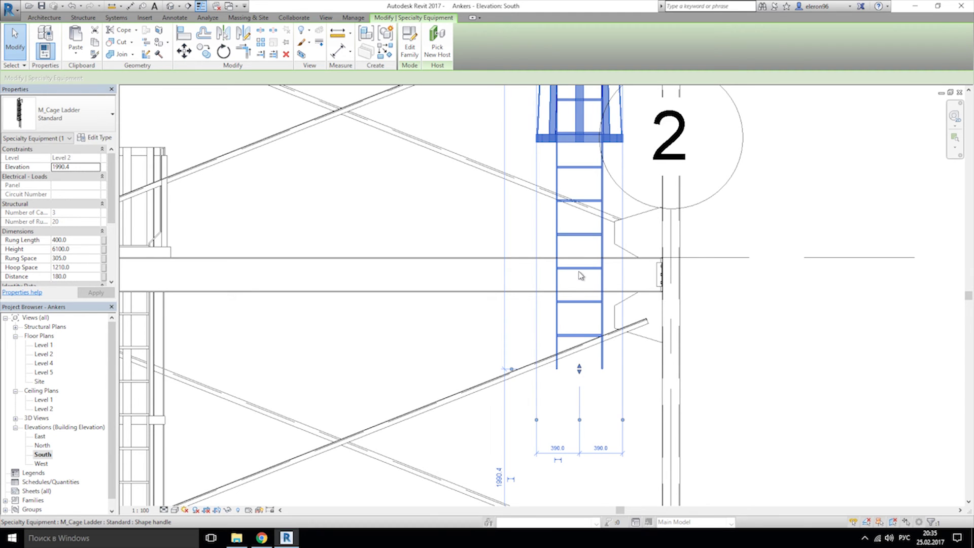
drag(581, 274, 582, 270)
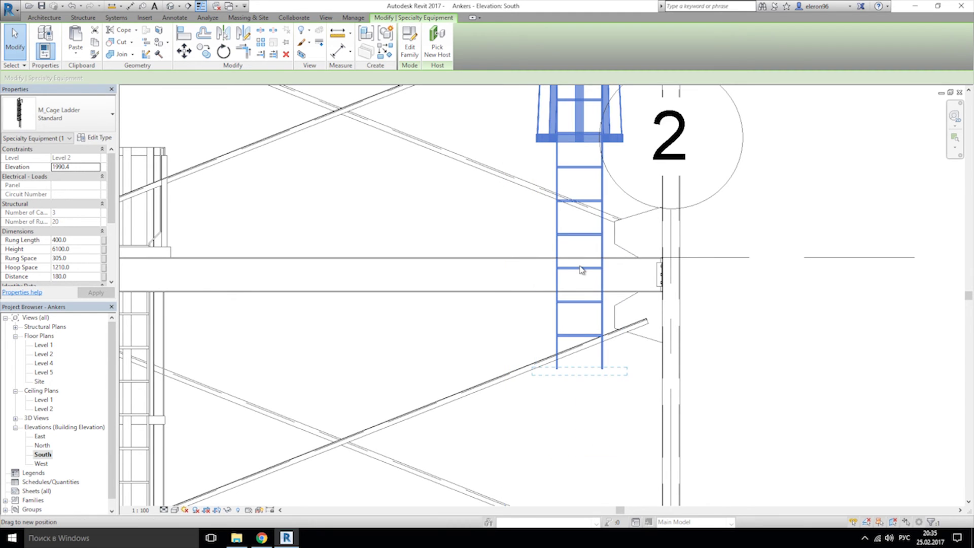
click(774, 304)
Step: Extend grids 1 and 2 upward so their bubbles sit above the top of the frame and the upper ladder
scroll(740, 284, down, 4)
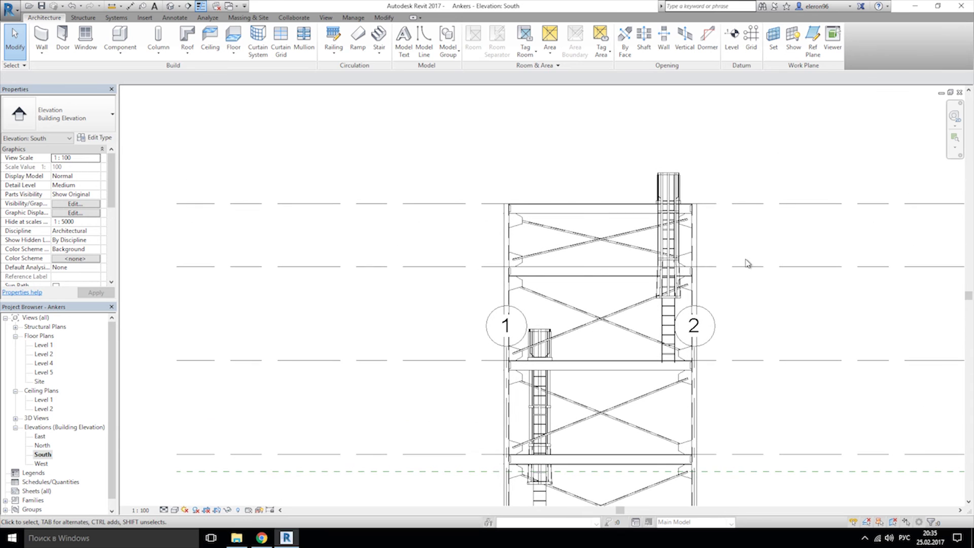
scroll(737, 261, up, 1)
middle_drag(670, 254, 629, 270)
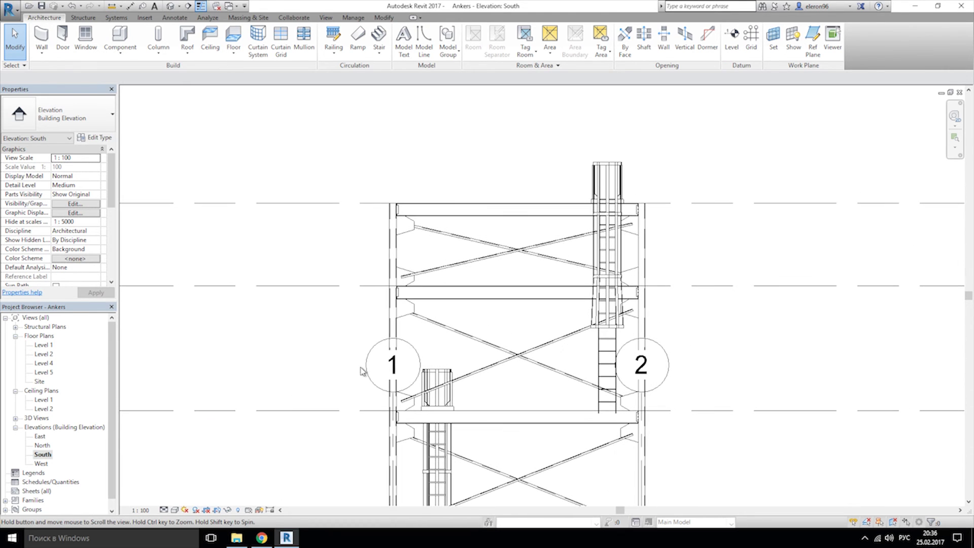
click(395, 393)
drag(395, 394, 428, 124)
scroll(467, 299, down, 2)
scroll(467, 299, down, 2)
scroll(452, 259, up, 1)
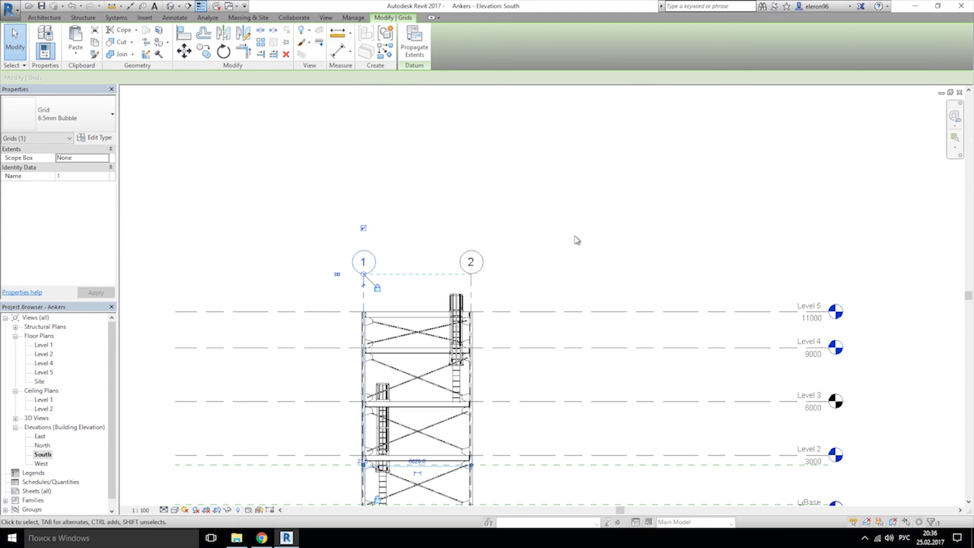
key(Escape)
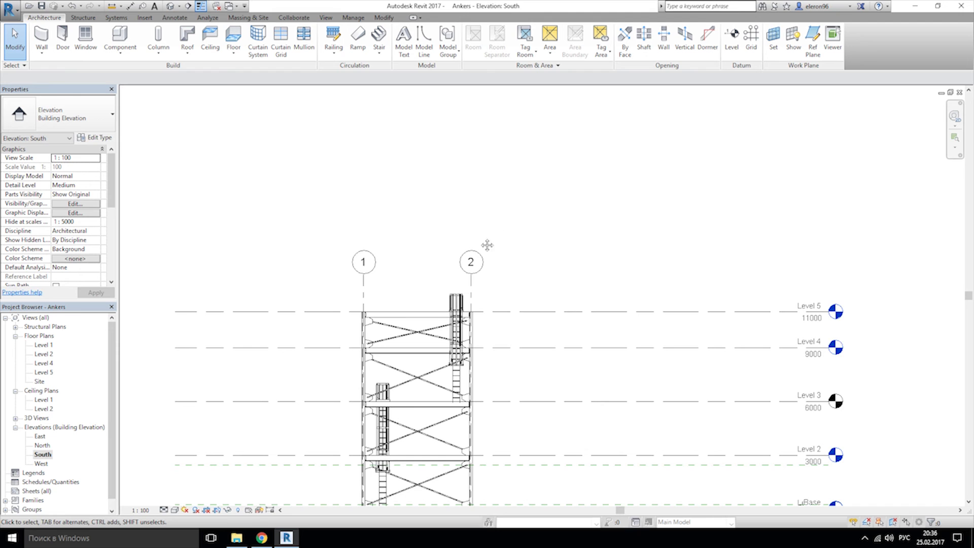
middle_drag(487, 245, 528, 192)
Step: Review the whole frame and both cage ladders in 3D, and look at the power line tower photo in Chrome
click(170, 7)
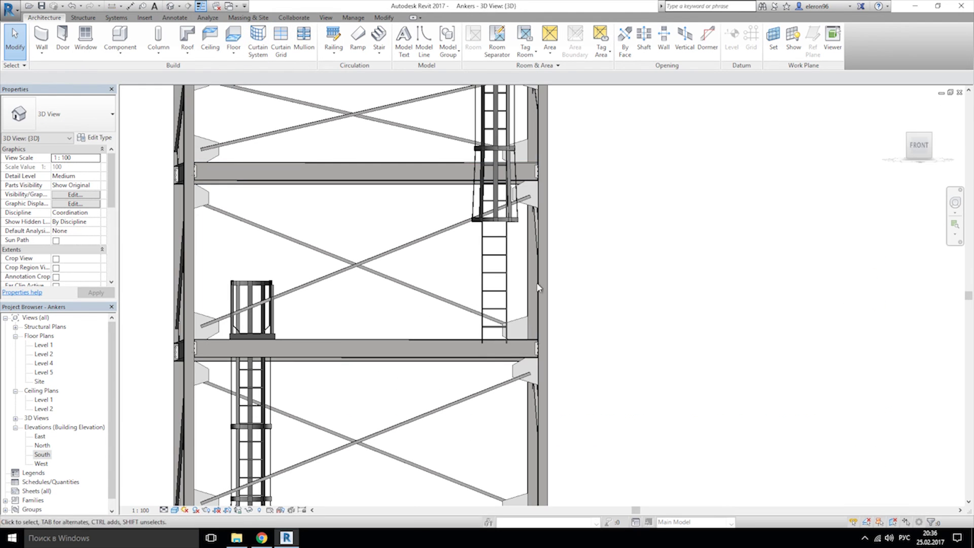
scroll(475, 282, down, 5)
shift+middle_drag(475, 282, 619, 261)
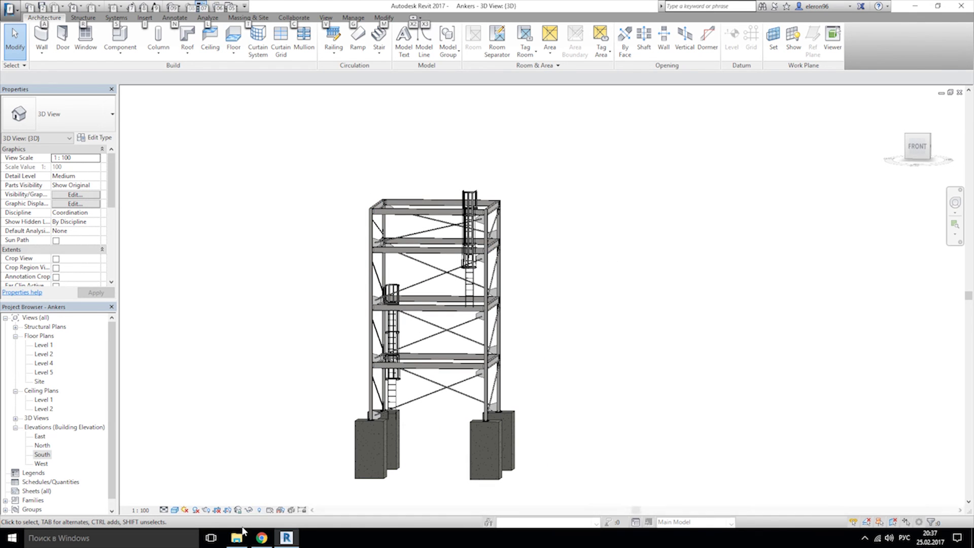
click(261, 537)
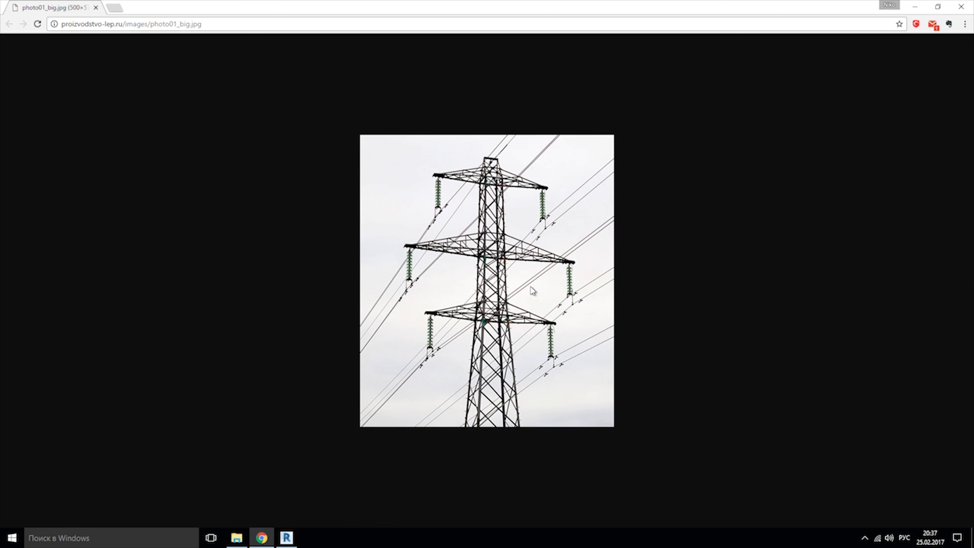
click(911, 7)
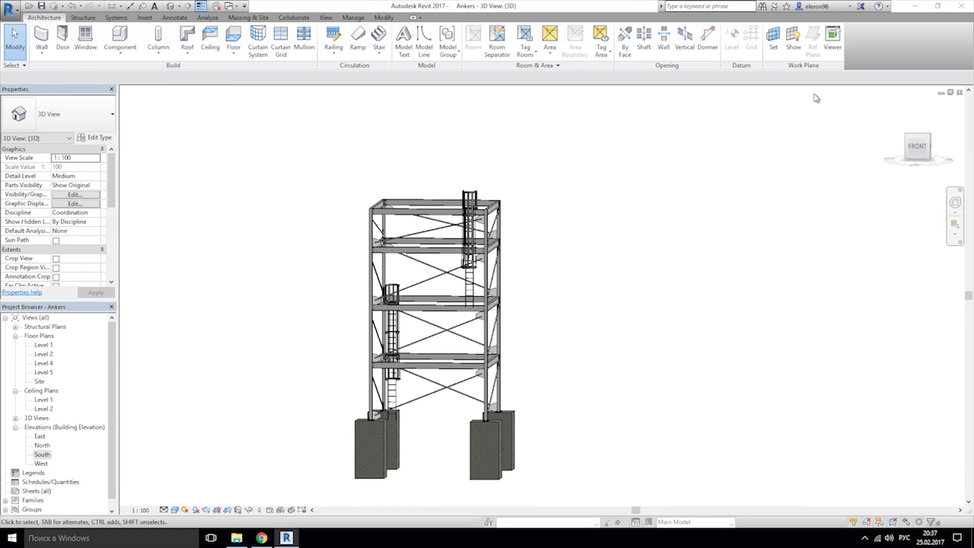
middle_drag(555, 319, 578, 295)
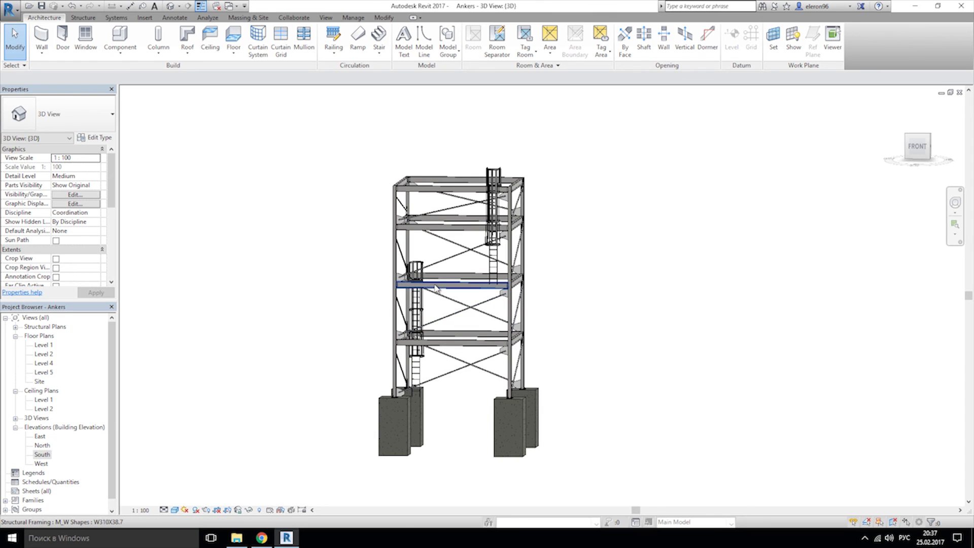
middle_drag(392, 260, 583, 277)
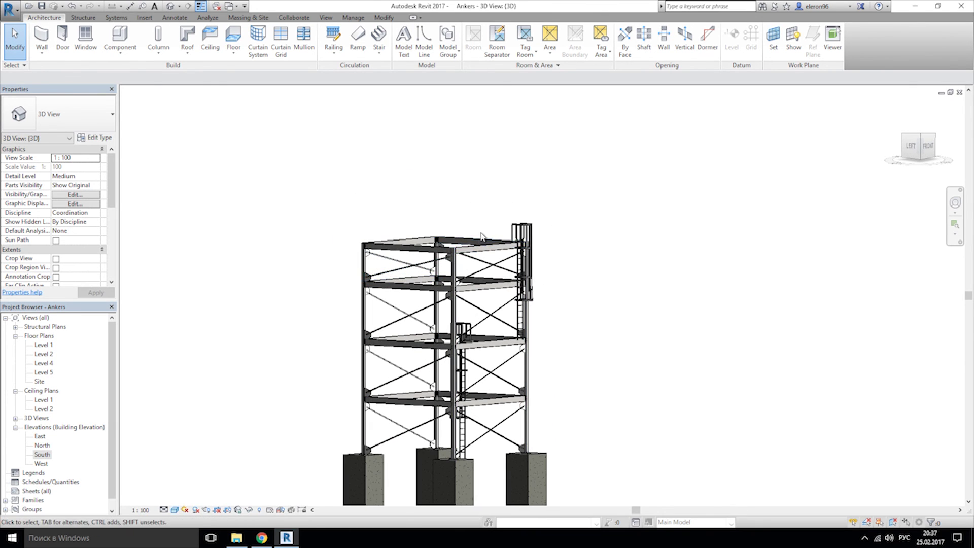
shift+middle_drag(530, 223, 429, 354)
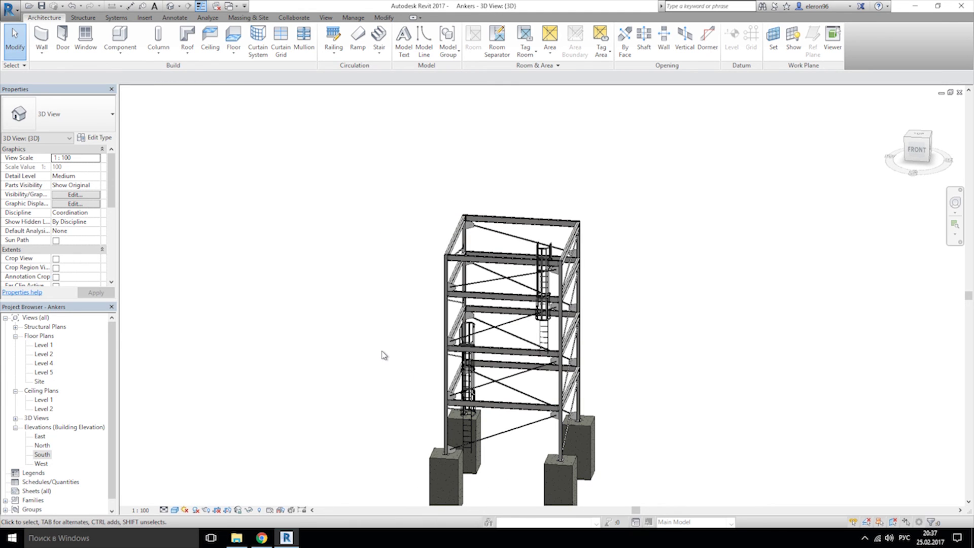